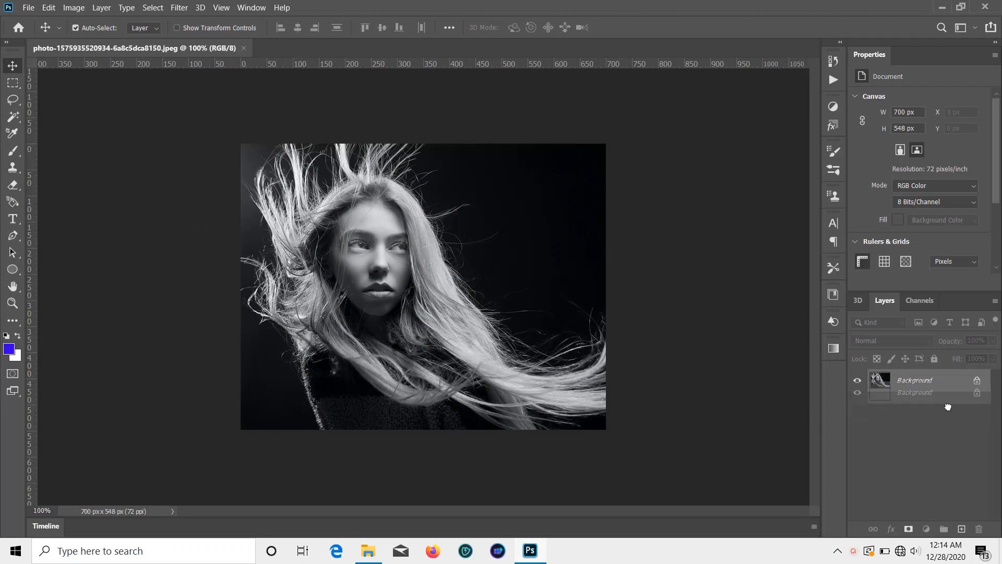
# - Hide the original Background layer and resize the image using a width of 1000 pixels and a resolution of 300 pixels/inch
pyautogui.click(857, 403)
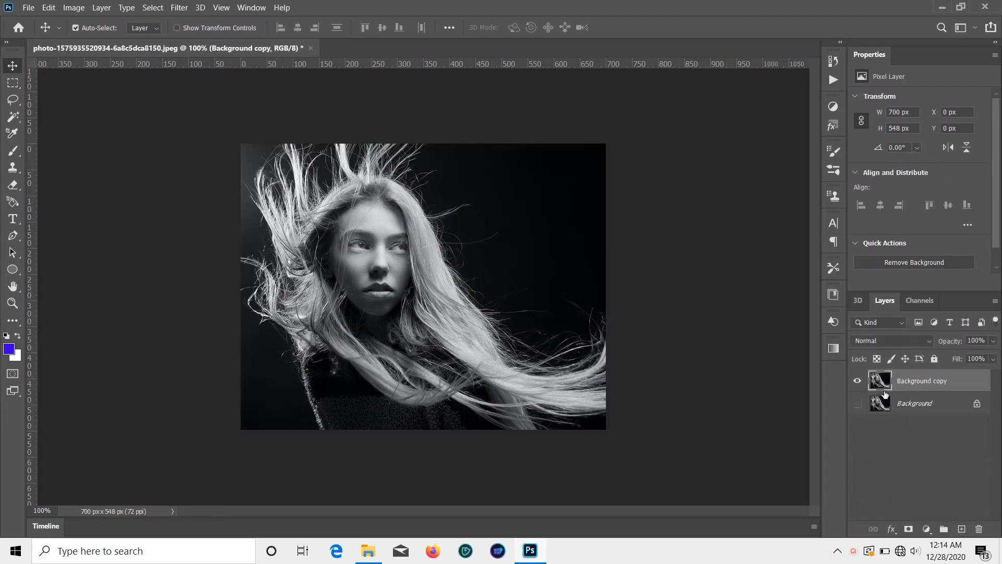
pyautogui.click(70, 8)
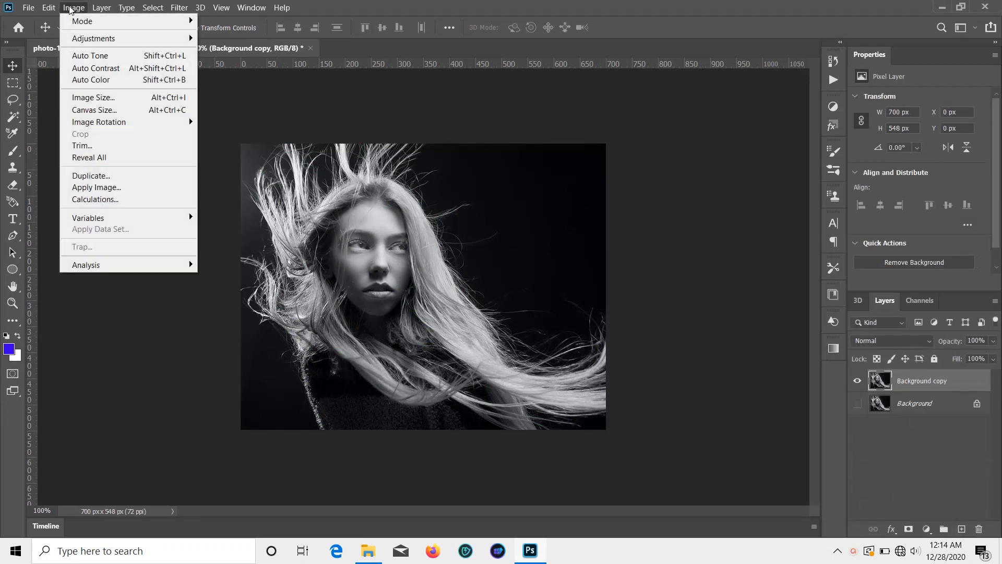
pyautogui.click(94, 97)
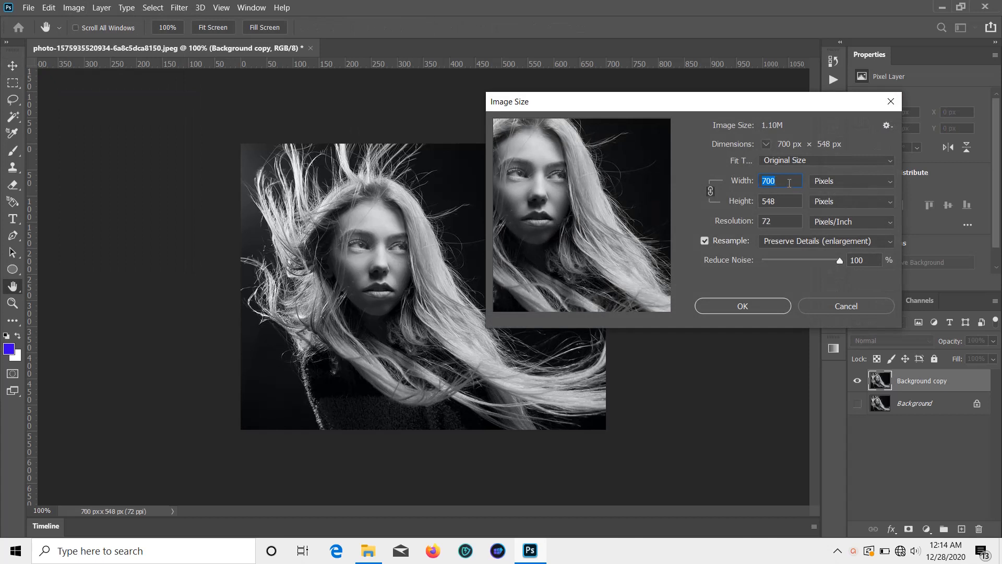
pyautogui.write('1000')
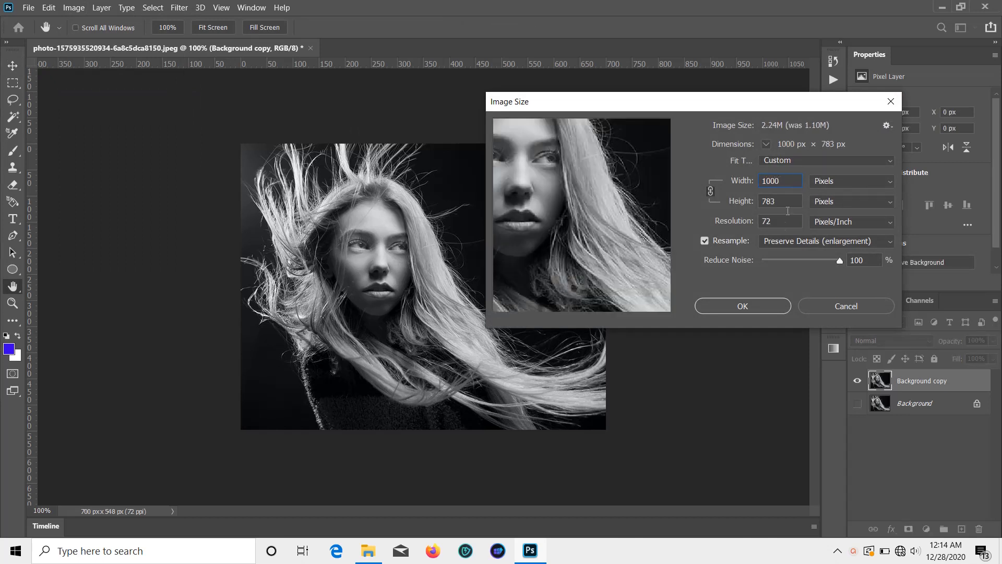
pyautogui.doubleClick(783, 225)
pyautogui.press('BackSpace')
pyautogui.write('300')
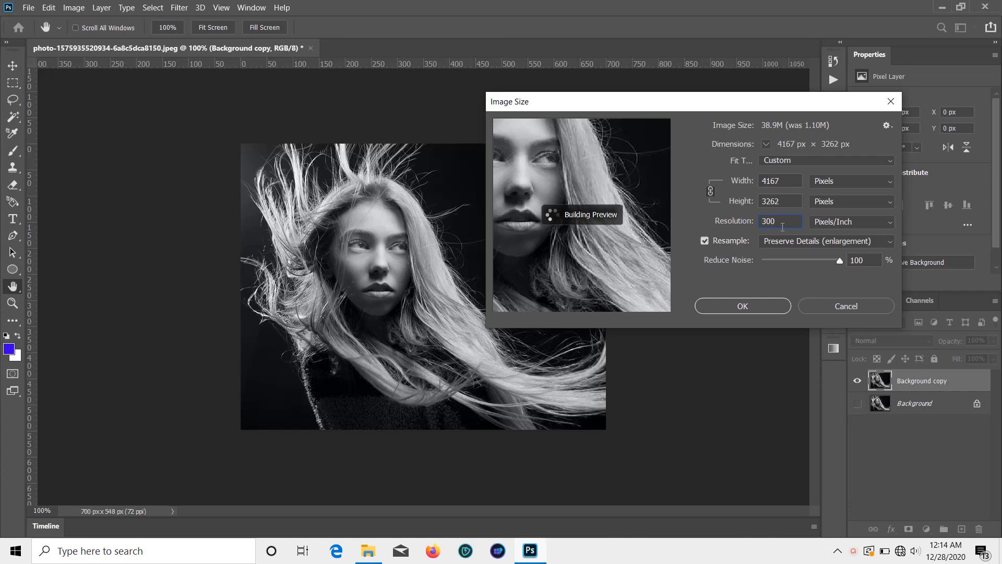
pyautogui.press('Escape')
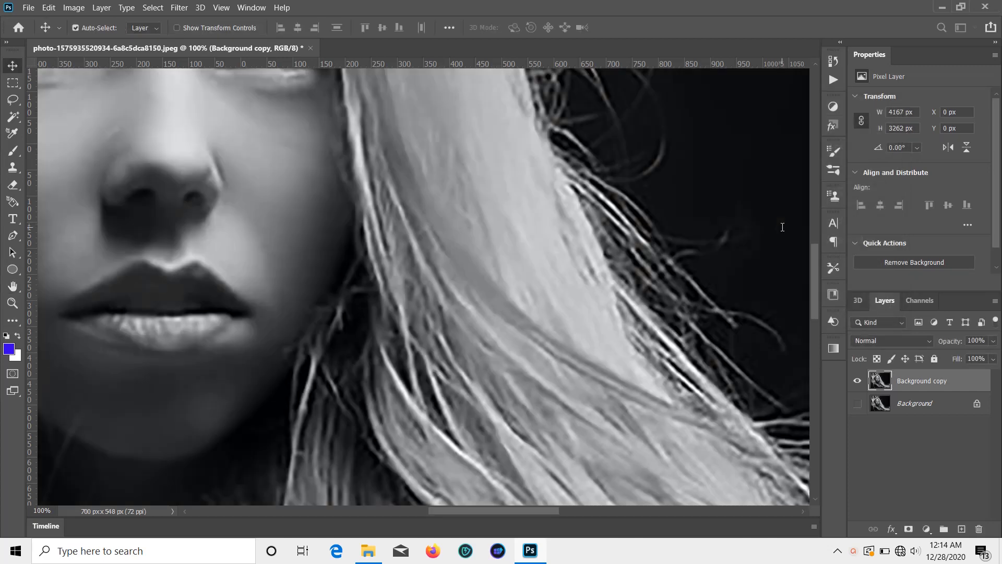
pyautogui.click(27, 8)
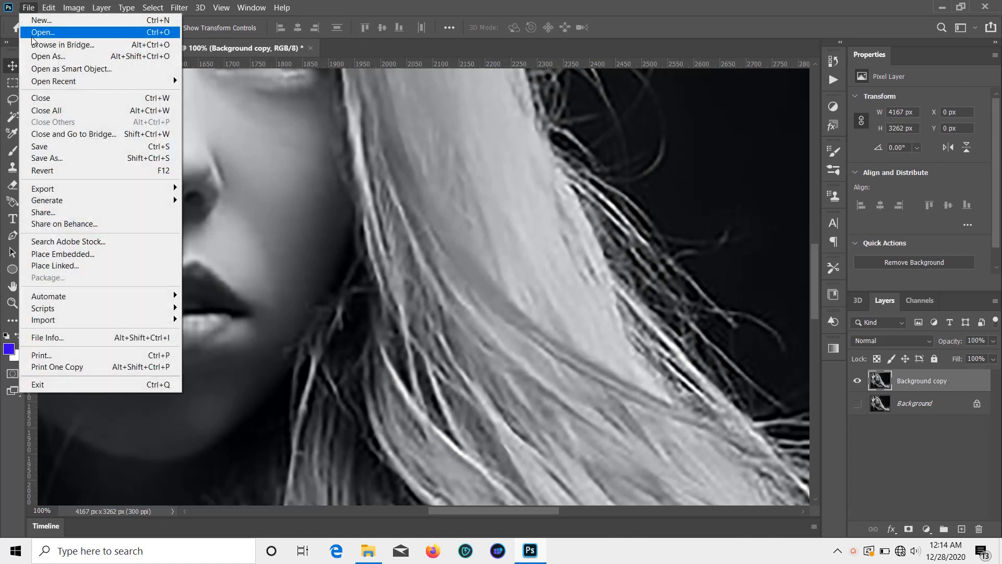
pyautogui.click(243, 166)
# - Add a Brightness/Contrast adjustment layer above the portrait copy with brightness -75 and contrast 100
pyautogui.scroll(-1, 186, 159)
pyautogui.scroll(-1, 186, 159)
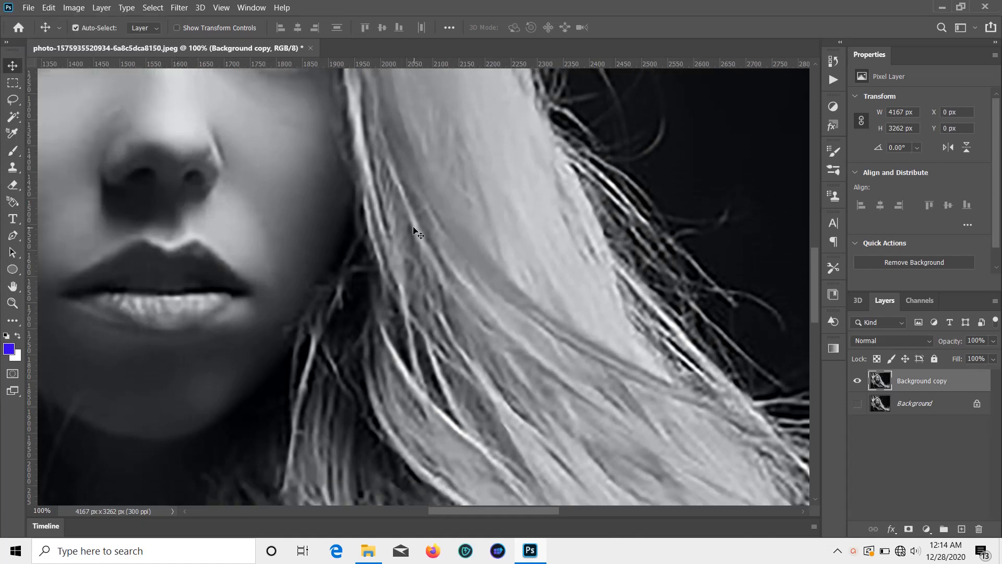
pyautogui.hotkey('ctrl', '-')
pyautogui.hotkey('ctrl', '-')
pyautogui.hotkey('ctrl', '-')
pyautogui.hotkey('ctrl', '-')
pyautogui.hotkey('ctrl', '-')
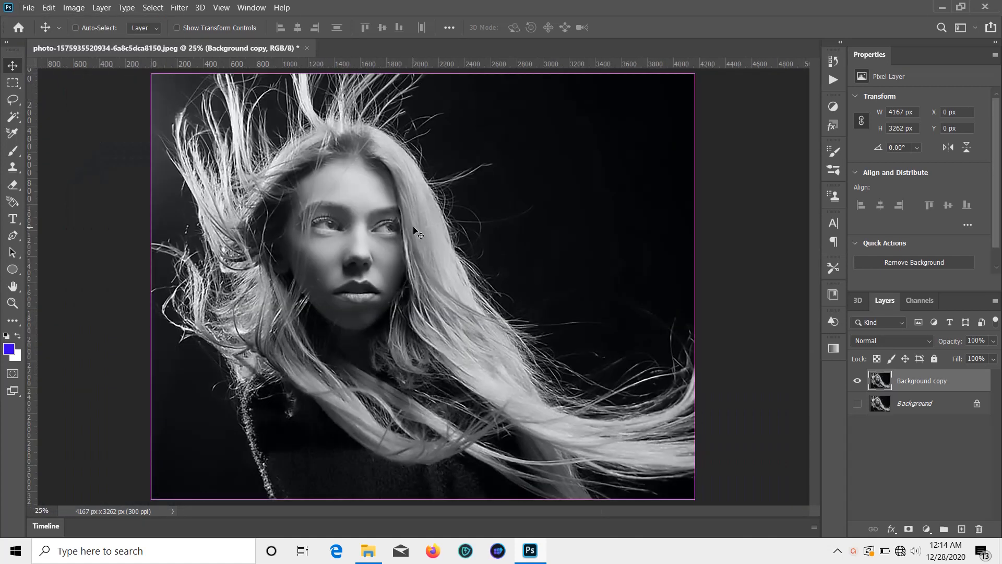
pyautogui.hotkey('ctrl', '+')
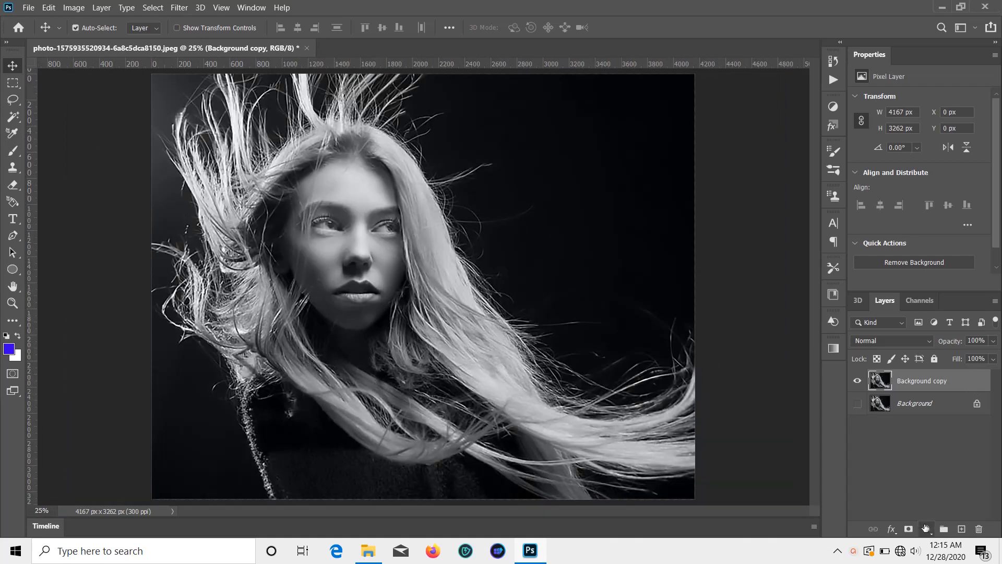
pyautogui.click(927, 529)
pyautogui.click(911, 339)
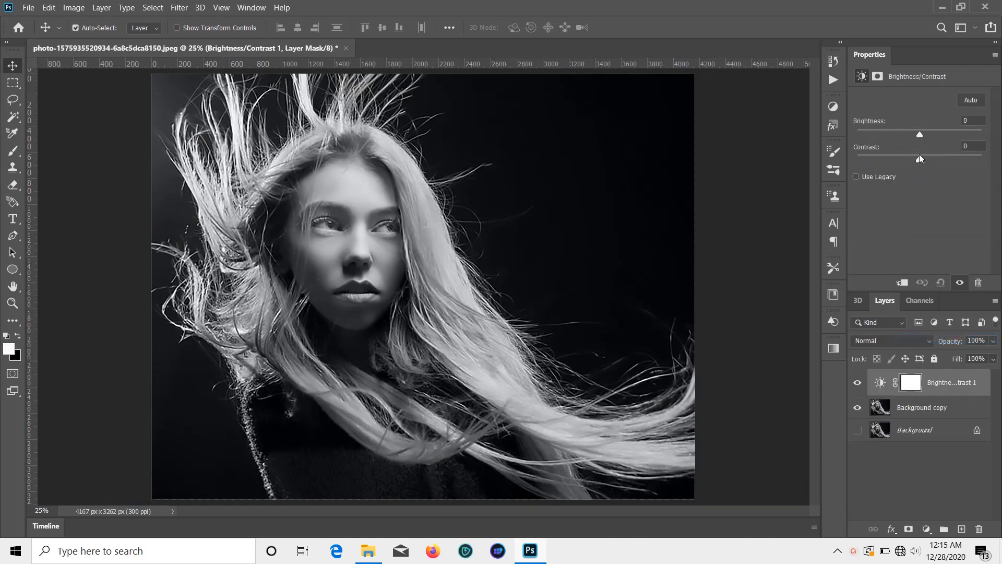
pyautogui.moveTo(920, 157); pyautogui.dragTo(992, 156)
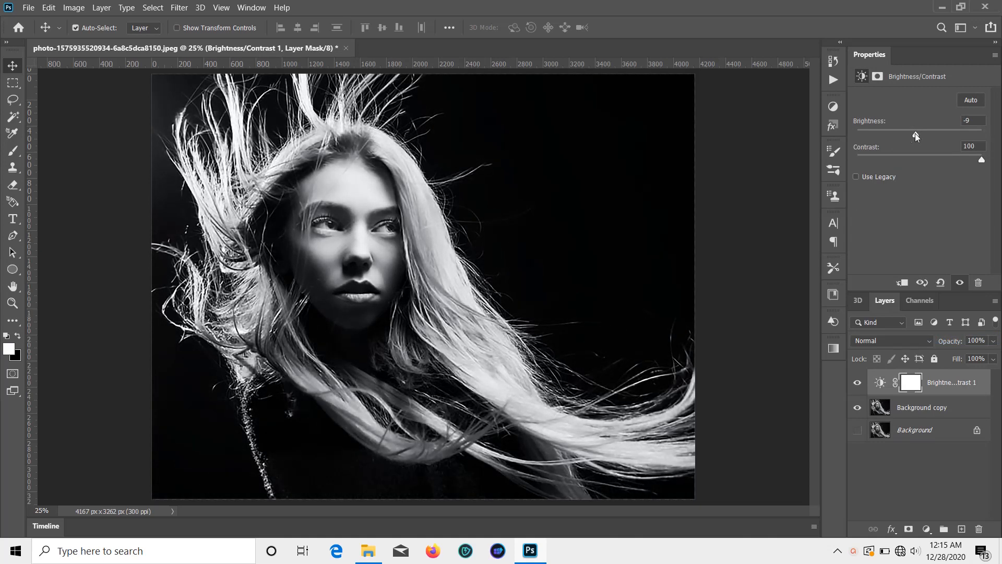
pyautogui.moveTo(916, 135); pyautogui.dragTo(889, 134)
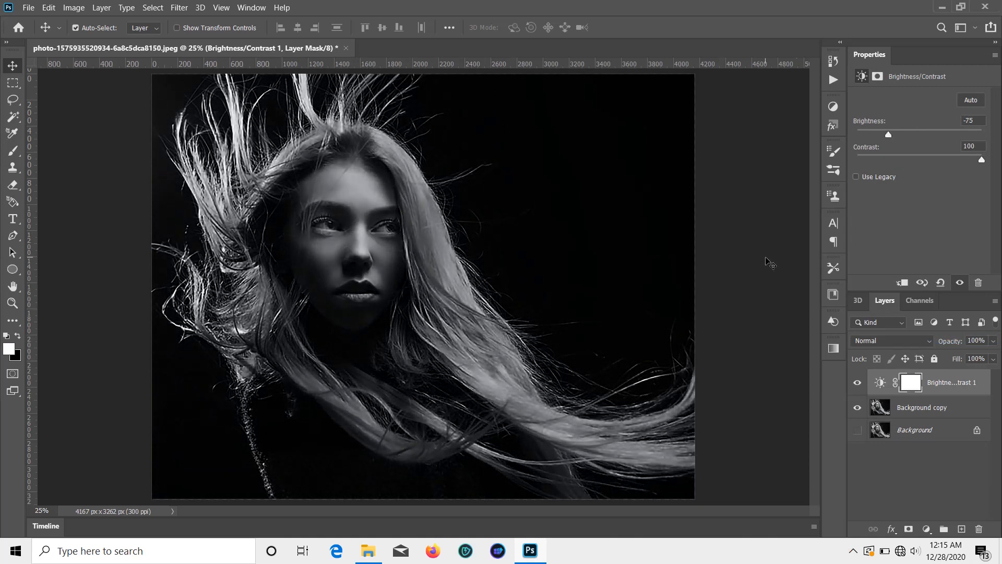
# - Add a Curves adjustment layer, lowering the white point's output to 150 and adding a curve point at input 165, output 134
pyautogui.click(878, 469)
pyautogui.click(926, 528)
pyautogui.click(919, 364)
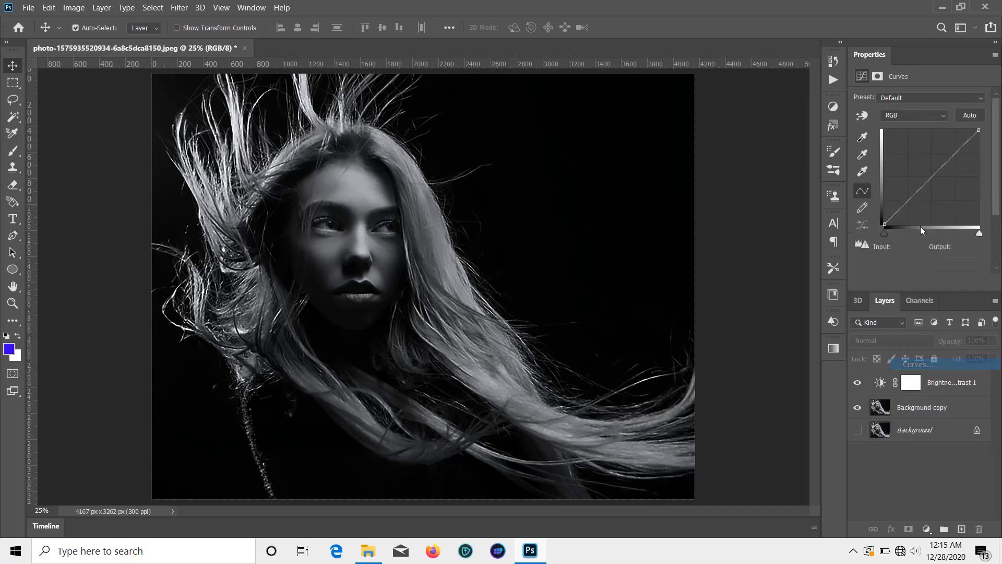
pyautogui.moveTo(978, 130); pyautogui.dragTo(978, 166)
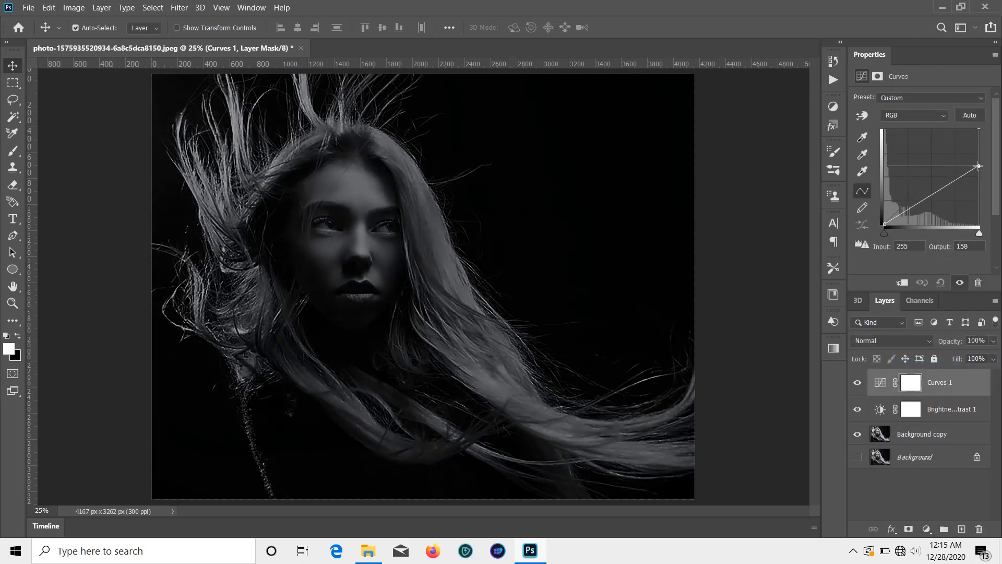
pyautogui.moveTo(936, 191)
pyautogui.mouseDown()
pyautogui.moveTo(936, 174)
pyautogui.moveTo(946, 174)
pyautogui.mouseUp()
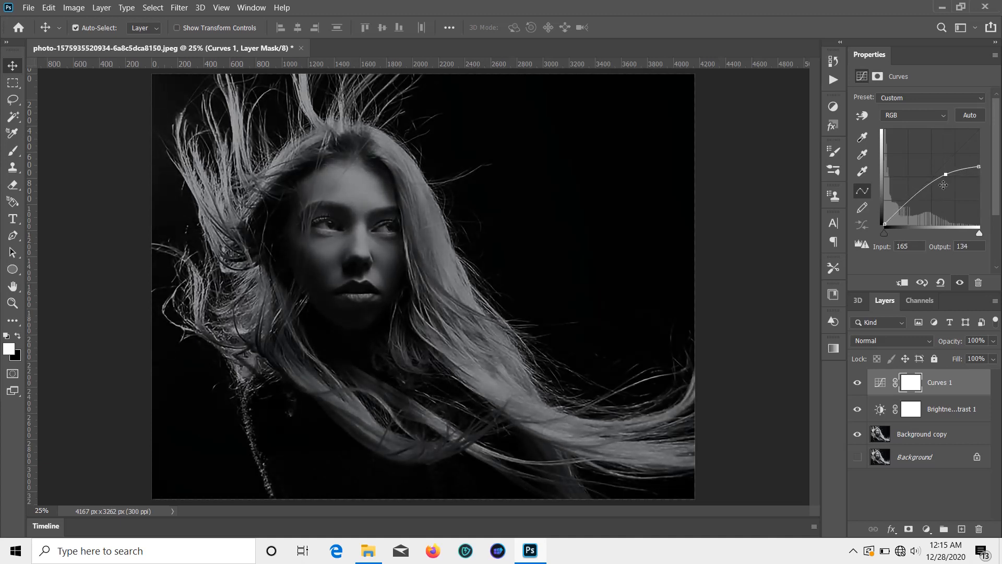
# - Create a new empty layer on top and choose a brighter, fully saturated blue as the brush's foreground colour
pyautogui.hotkey('ctrl', 'shift', 'alt', 'n')
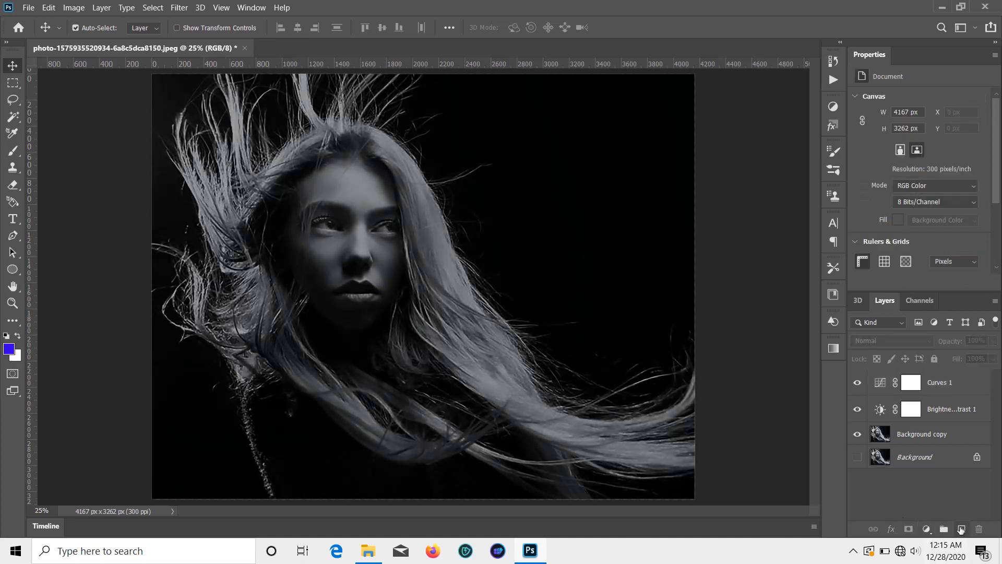
pyautogui.click(13, 151)
pyautogui.click(9, 349)
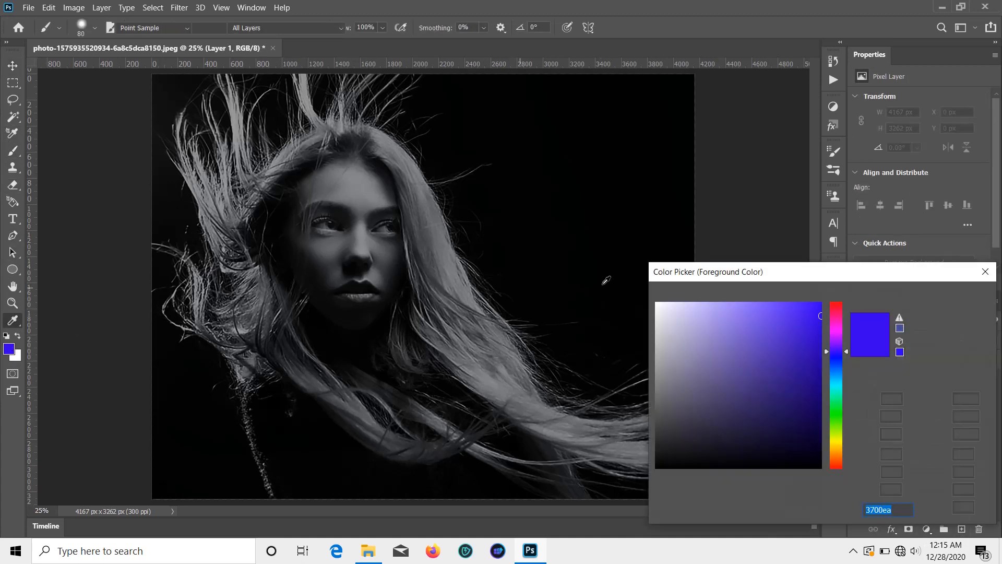
pyautogui.moveTo(824, 321); pyautogui.dragTo(843, 299)
pyautogui.click(952, 297)
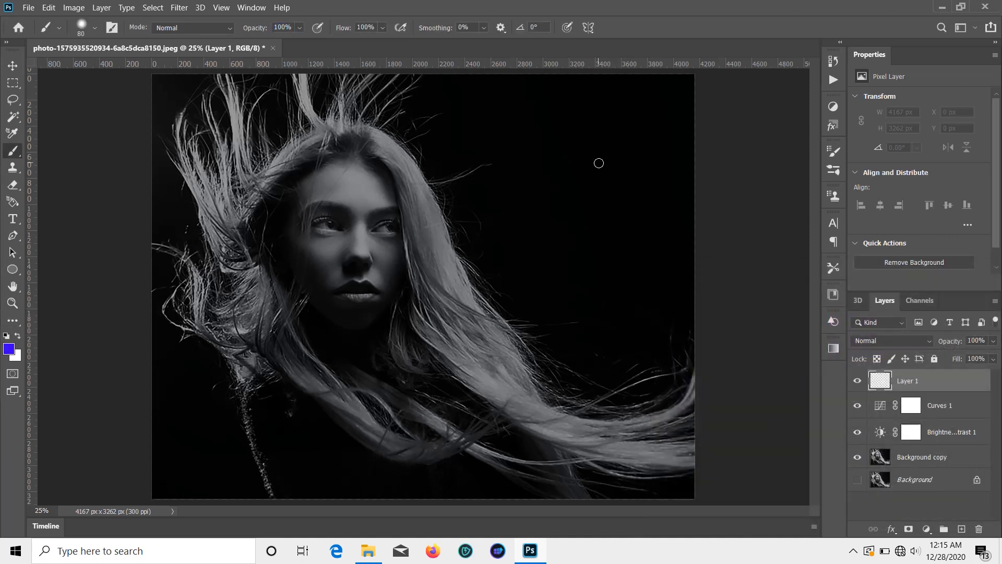
# - Enlarge the soft brush to 500 px and paint a single blue spot in the dark area beside the woman's head
pyautogui.press(']')
pyautogui.press(']')
pyautogui.press(']')
pyautogui.press(']')
pyautogui.press(']')
pyautogui.press(']')
pyautogui.press(']')
pyautogui.press(']')
pyautogui.press(']')
pyautogui.press(']')
pyautogui.press('[')
pyautogui.press('[')
pyautogui.press('[')
pyautogui.click(614, 144)
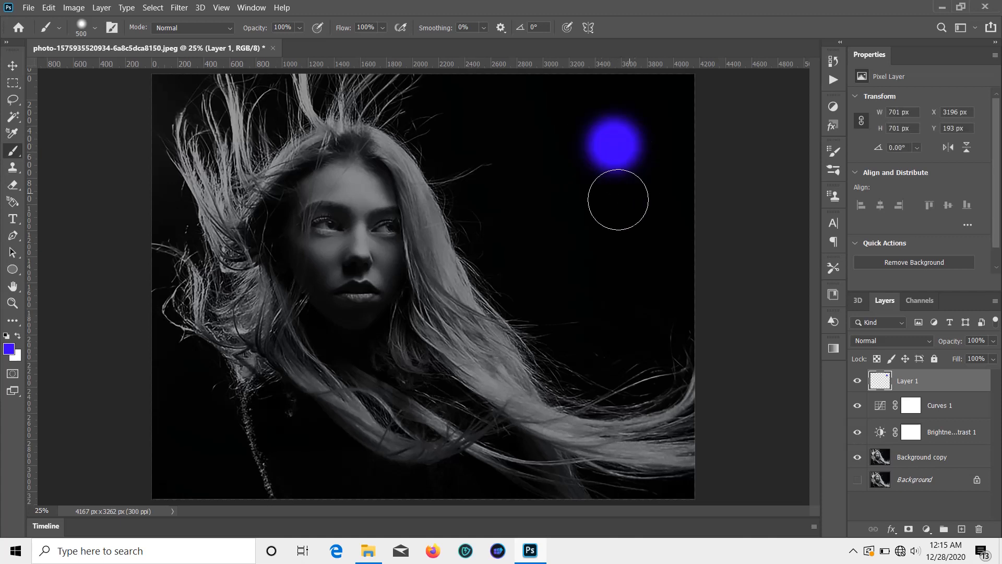
# - Switch to the Smudge tool for working on the blue spot
pyautogui.click(11, 64)
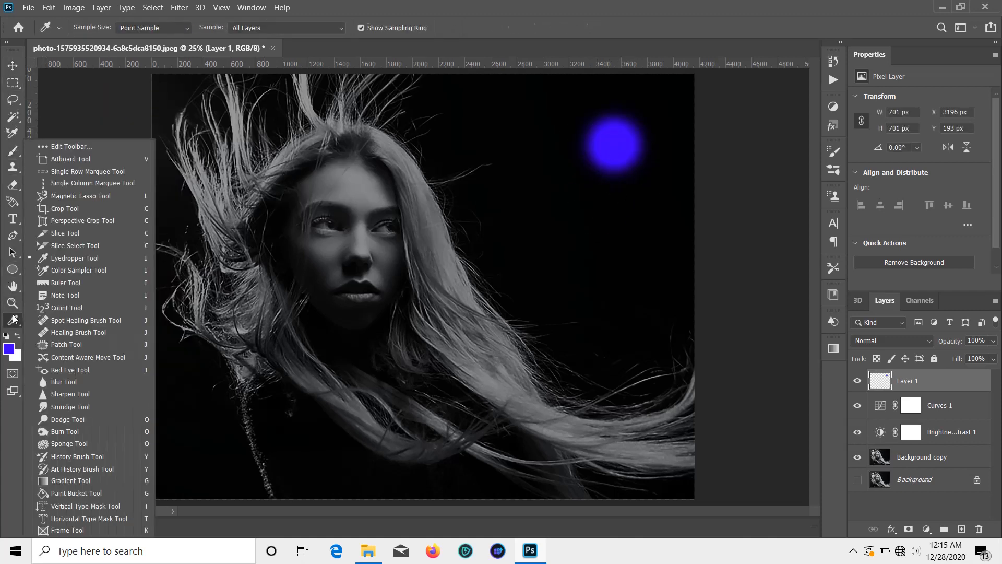
pyautogui.click(12, 320)
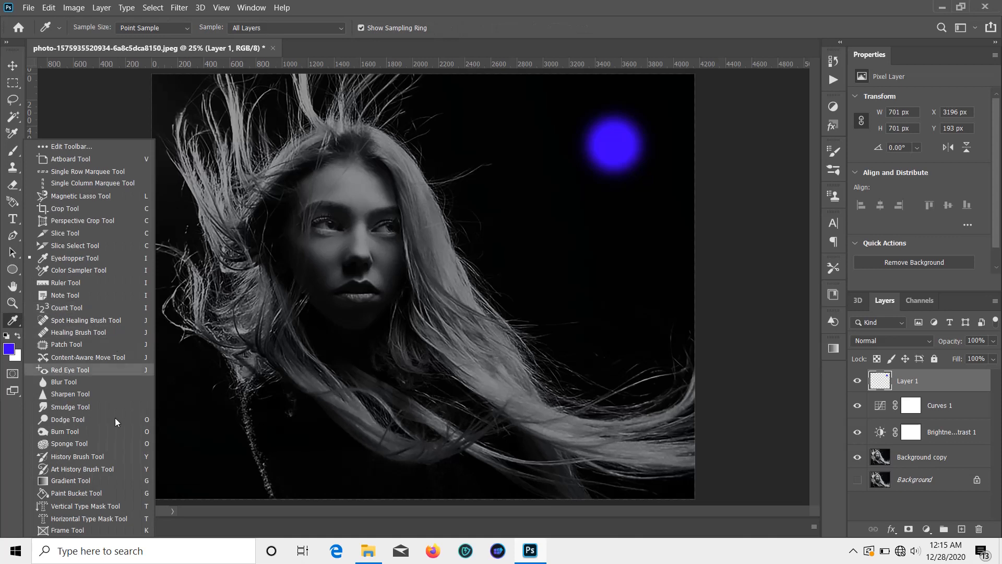
pyautogui.click(89, 407)
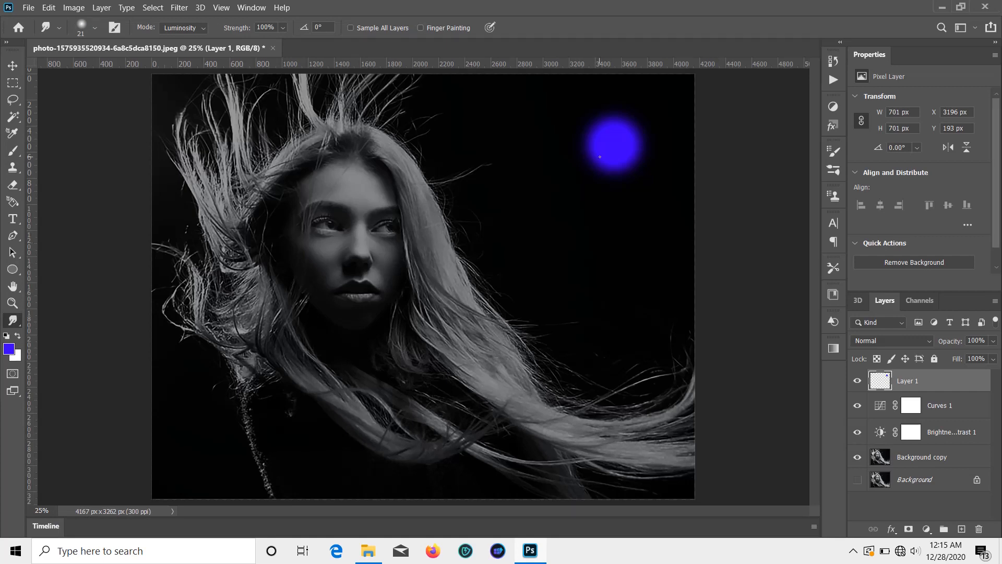
pyautogui.scroll(3, 594, 154)
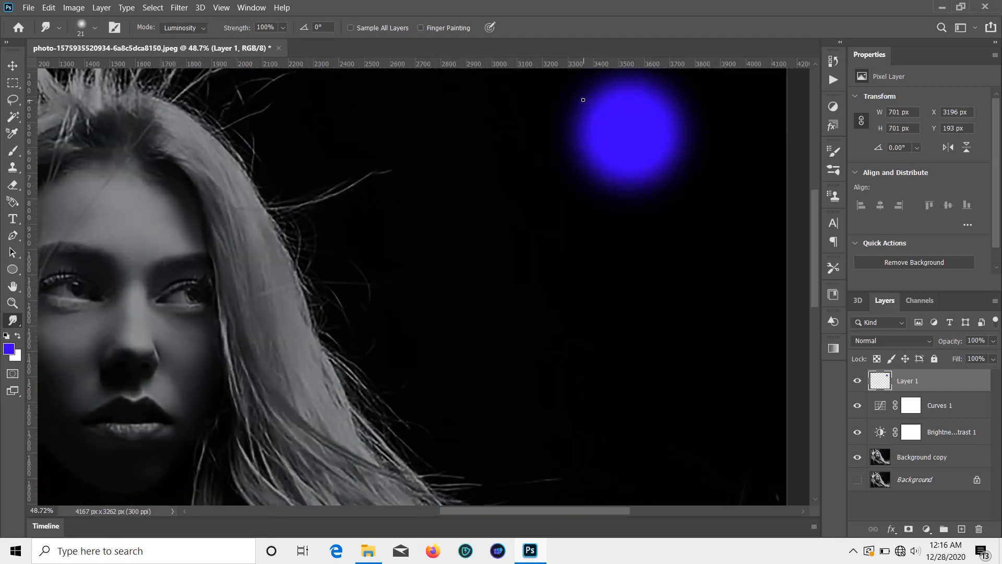
# - Try smudging two curved tails out of the blue spot in Luminosity mode, and undo both strokes
pyautogui.moveTo(589, 96)
pyautogui.mouseDown()
pyautogui.moveTo(565, 97)
pyautogui.moveTo(545, 115)
pyautogui.moveTo(521, 249)
pyautogui.mouseUp()
pyautogui.moveTo(672, 163)
pyautogui.mouseDown()
pyautogui.moveTo(678, 197)
pyautogui.moveTo(620, 290)
pyautogui.mouseUp()
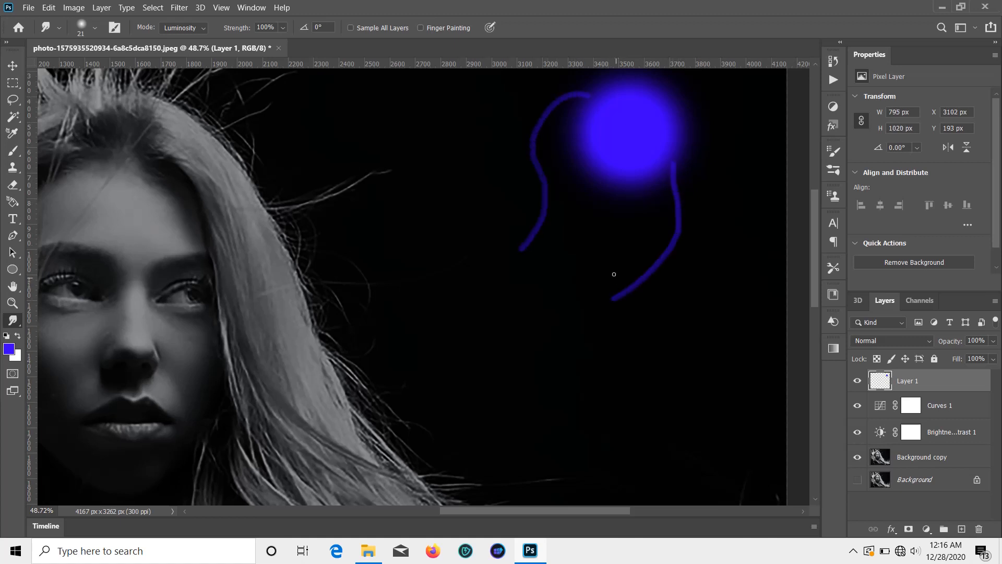
pyautogui.scroll(-2, 614, 274)
pyautogui.hotkey('ctrl', 'z')
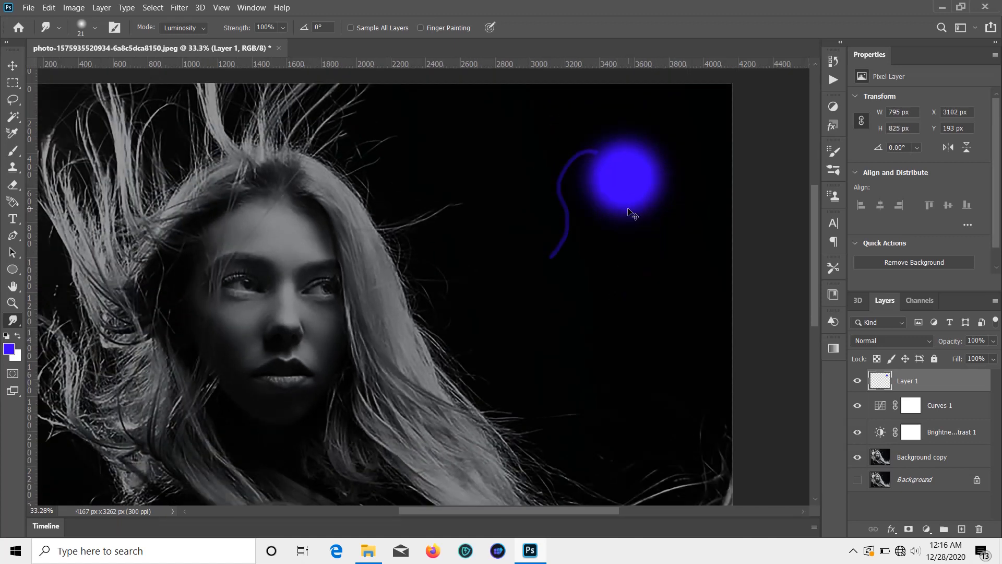
pyautogui.hotkey('ctrl', 'z')
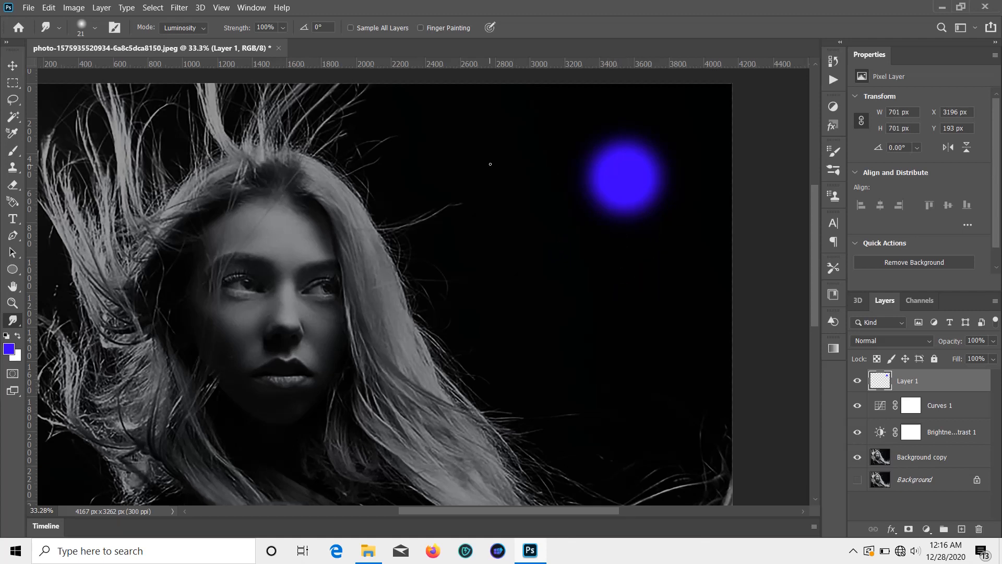
# - Set the Smudge tool to Normal mode with 78% strength
pyautogui.click(202, 27)
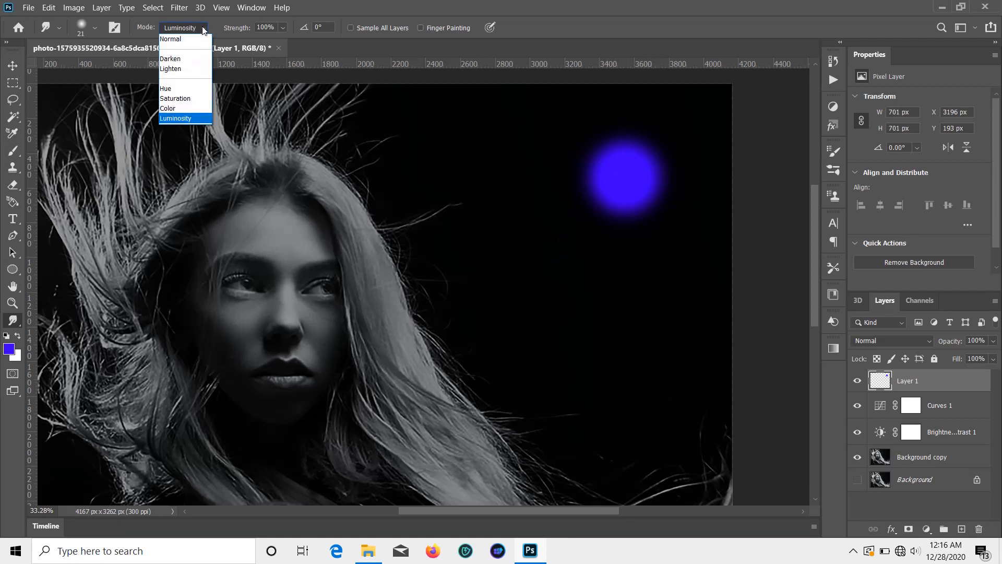
pyautogui.click(193, 40)
pyautogui.press('7')
pyautogui.press('8')
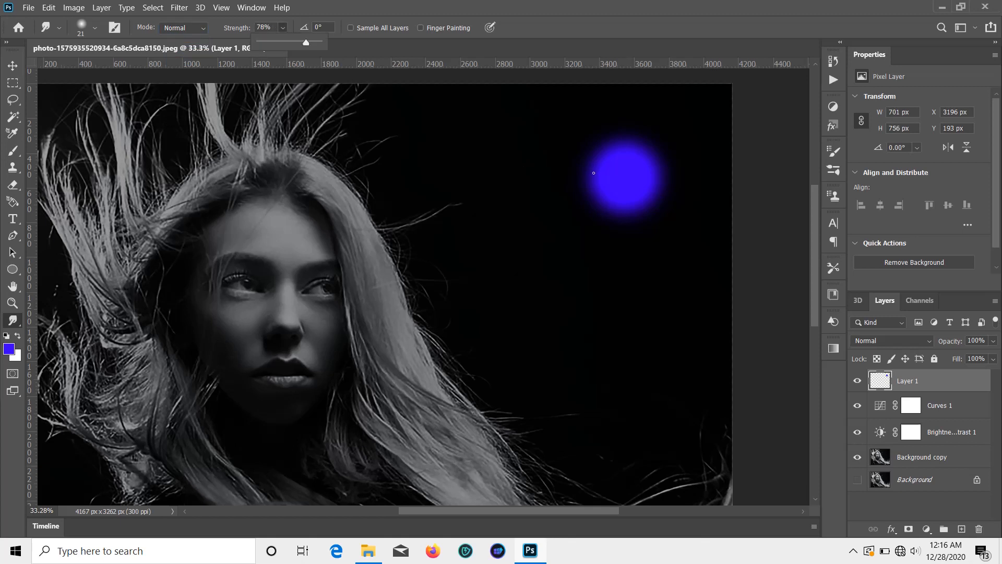
# - Smudge four curved tendrils outward and downward from the blue spot, using a 90 px smudge brush
pyautogui.moveTo(597, 160); pyautogui.dragTo(582, 161)
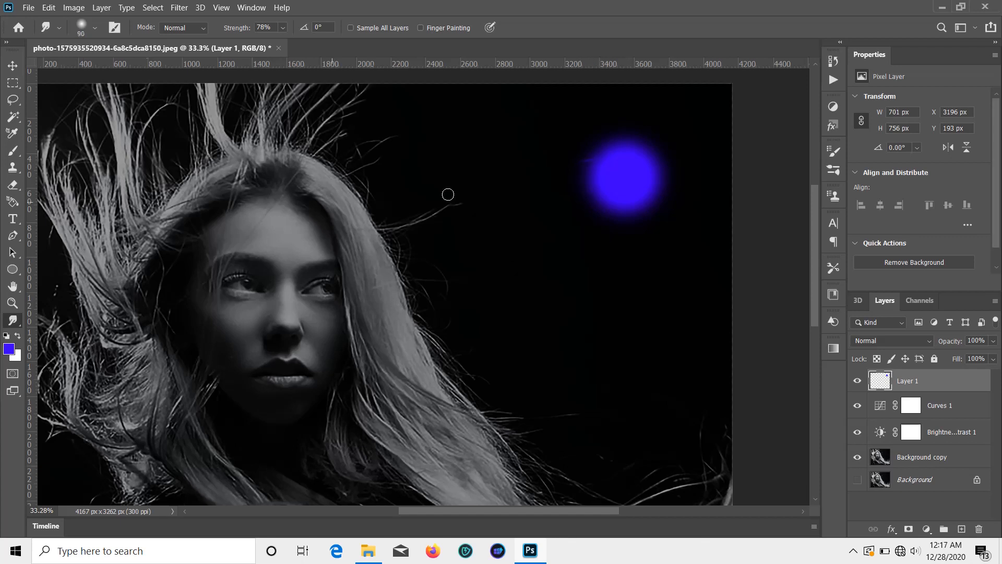
pyautogui.moveTo(579, 162)
pyautogui.mouseDown()
pyautogui.moveTo(543, 167)
pyautogui.moveTo(530, 185)
pyautogui.mouseUp()
pyautogui.moveTo(647, 192); pyautogui.dragTo(660, 255)
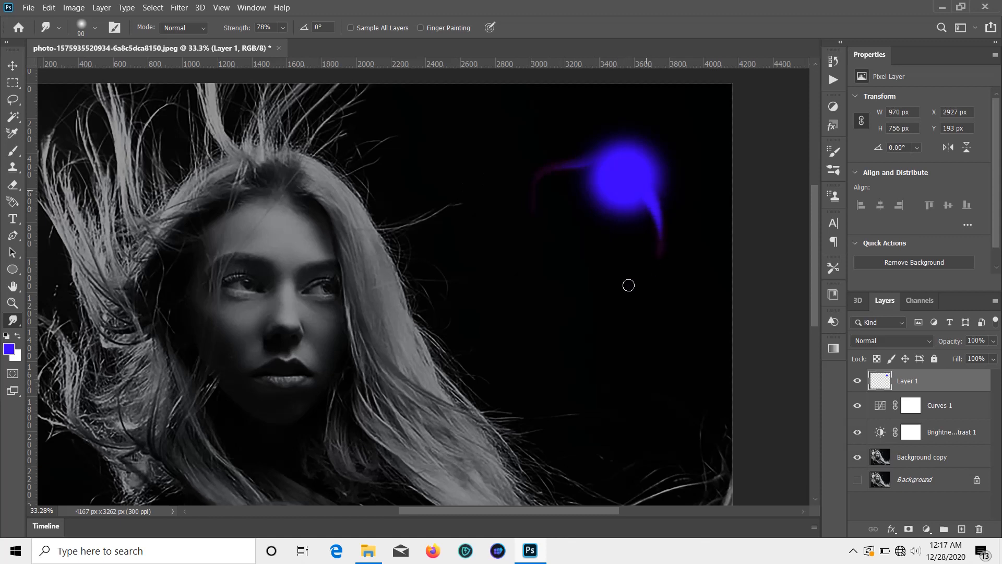
pyautogui.scroll(-2, 609, 224)
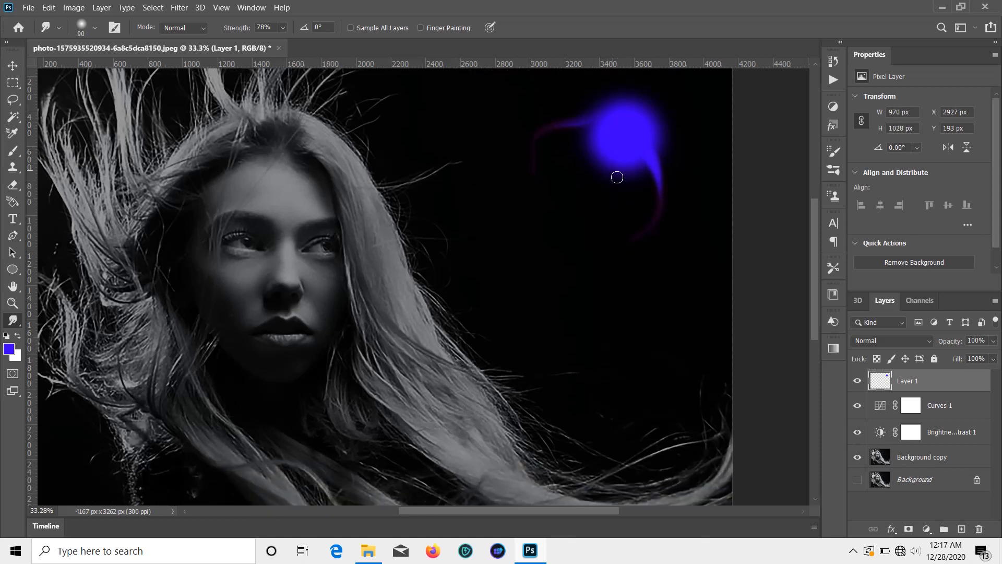
pyautogui.moveTo(586, 146)
pyautogui.mouseDown()
pyautogui.moveTo(575, 166)
pyautogui.moveTo(577, 213)
pyautogui.mouseUp()
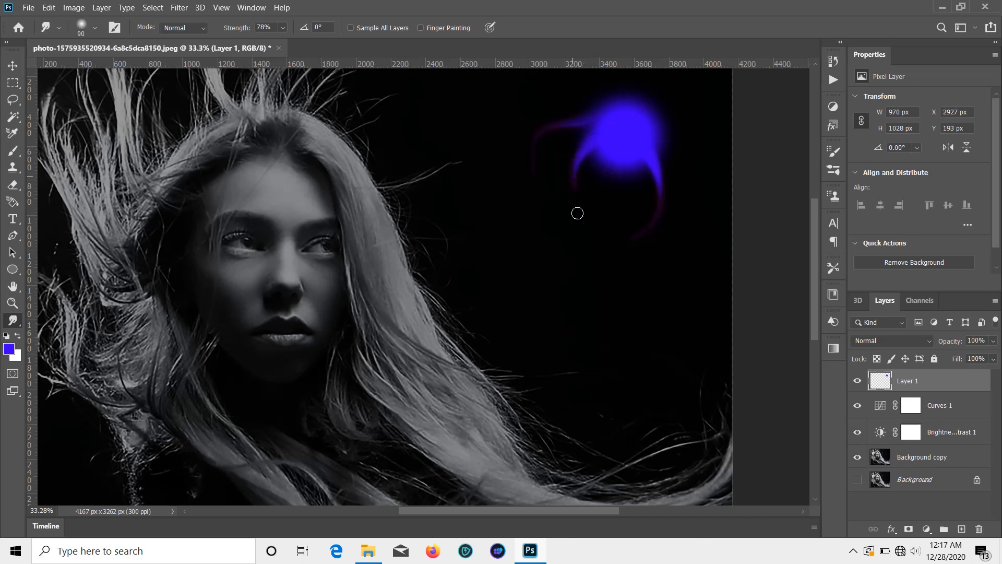
pyautogui.moveTo(635, 156)
pyautogui.mouseDown()
pyautogui.moveTo(615, 212)
pyautogui.moveTo(540, 237)
pyautogui.mouseUp()
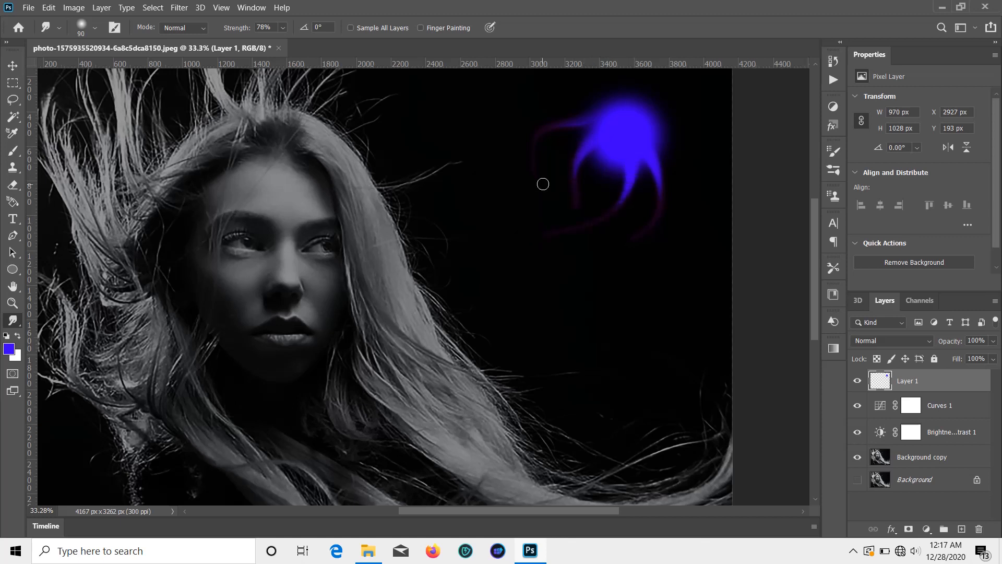
# - Smudge a fringe of thin tendrils downward from the blue spot's lower edge with a 25 to 35 px brush at 78% strength
pyautogui.click(283, 27)
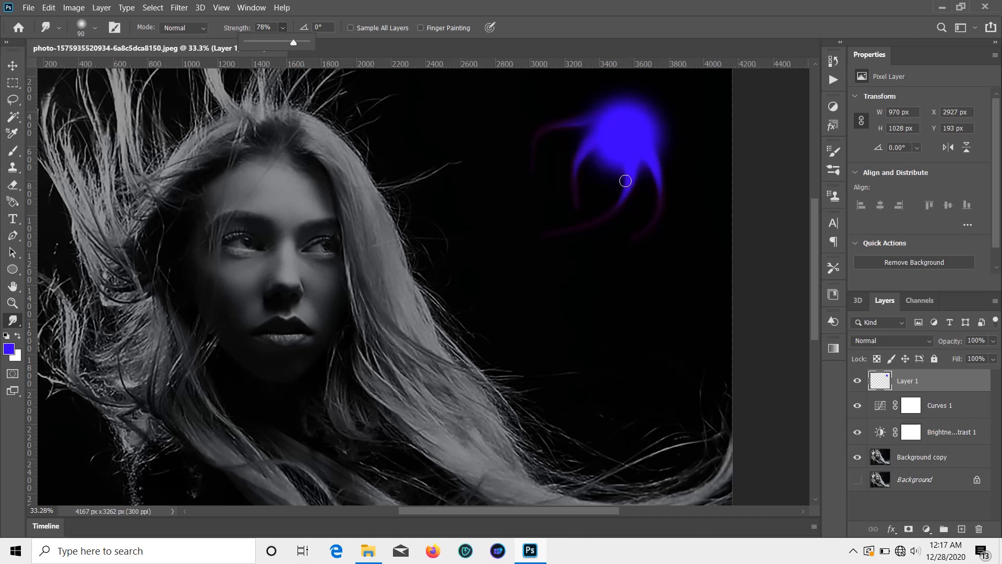
pyautogui.press('[')
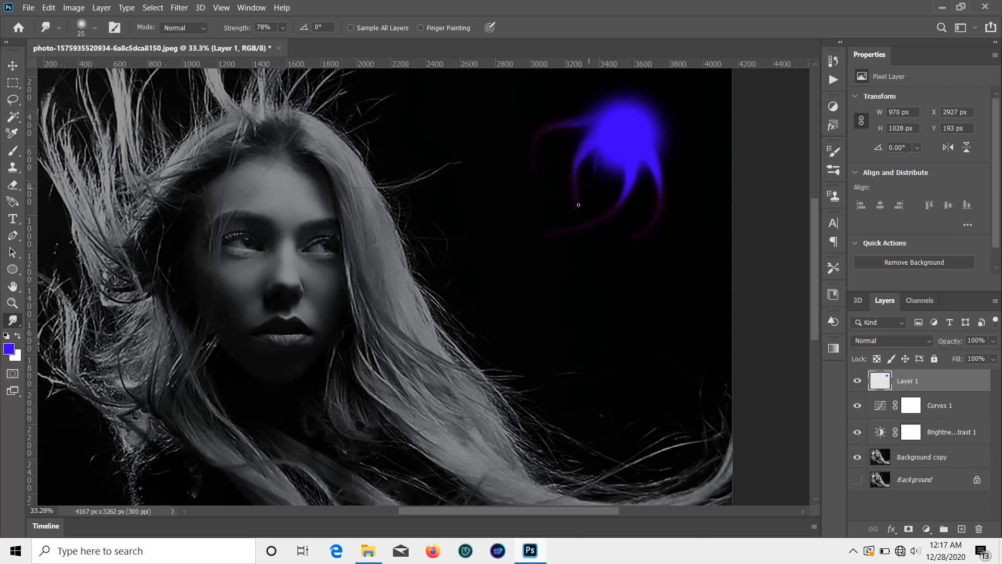
pyautogui.moveTo(523, 262); pyautogui.dragTo(515, 268)
pyautogui.click(283, 26)
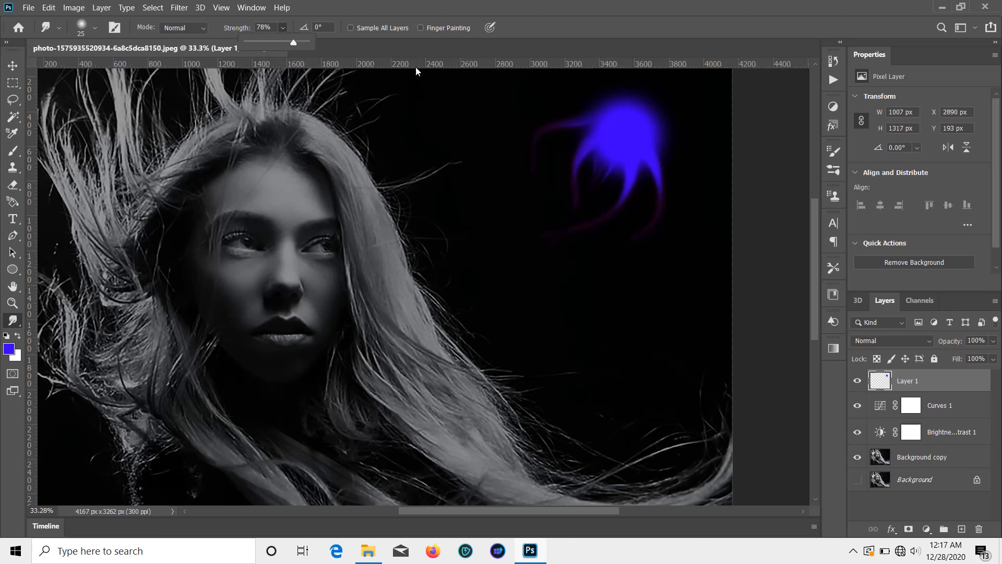
pyautogui.click(611, 165)
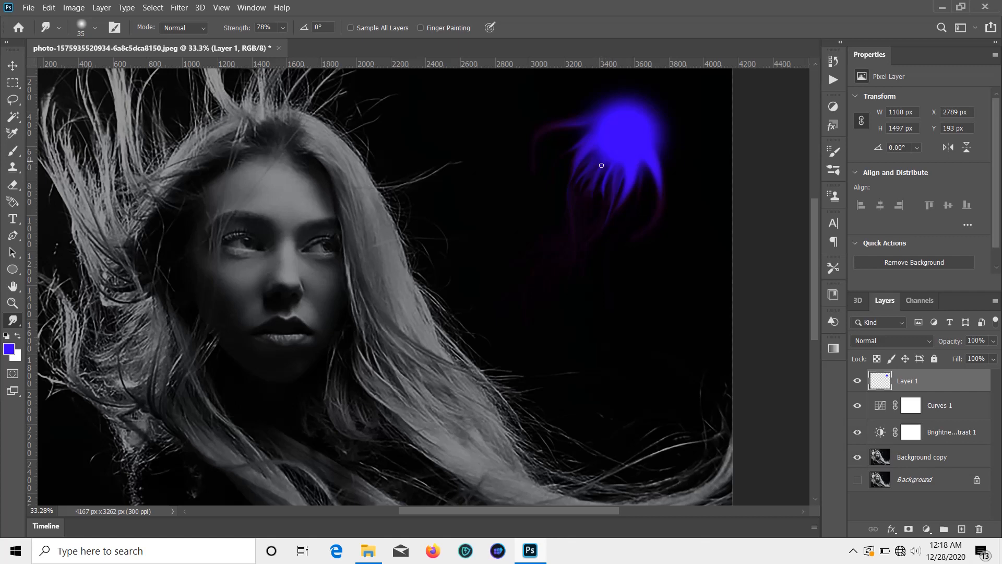
# - Set the foreground color to white (ffffff) and add a new empty layer above the blue shape's layer
pyautogui.scroll(2, 574, 271)
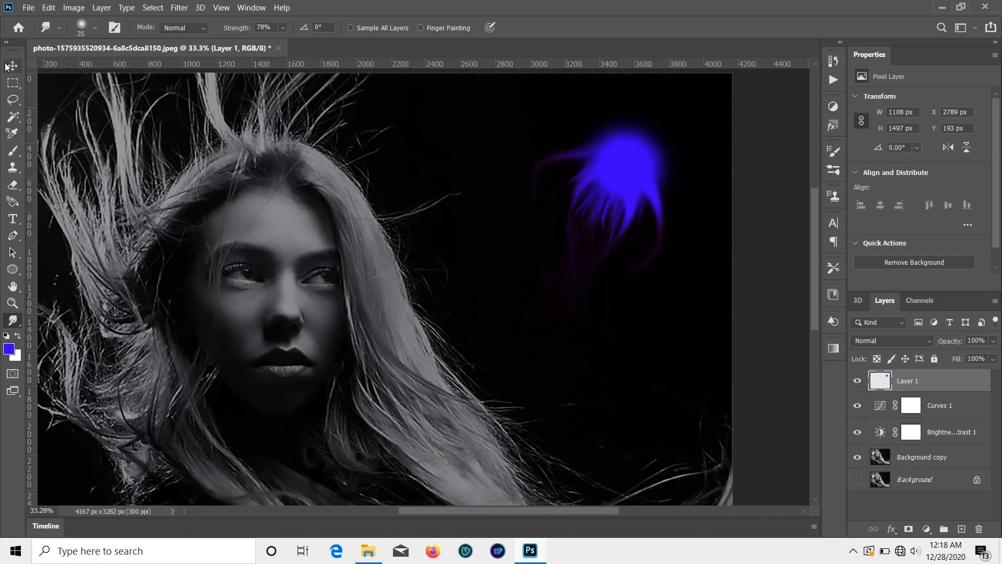
pyautogui.press('i')
pyautogui.click(9, 348)
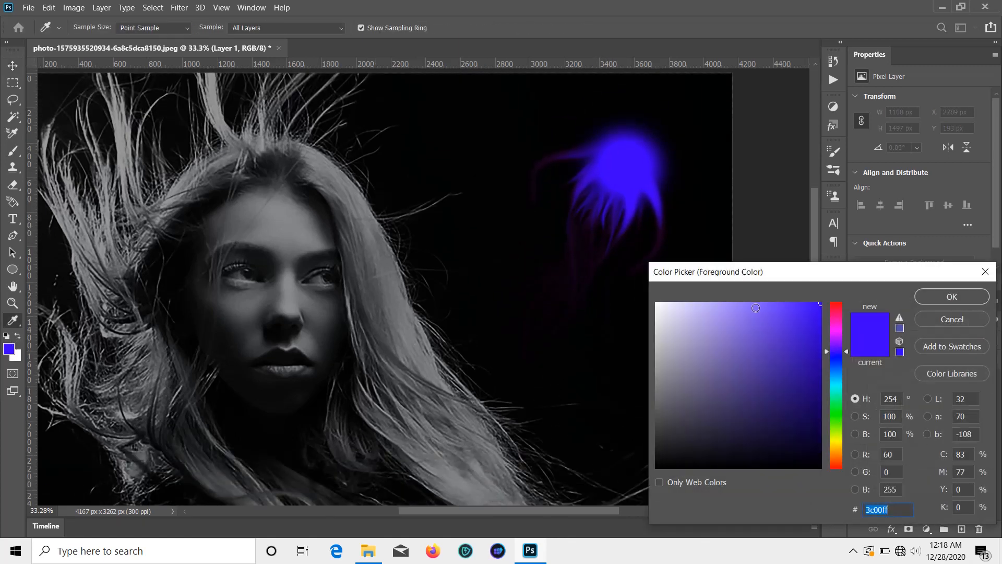
pyautogui.write('ffffff')
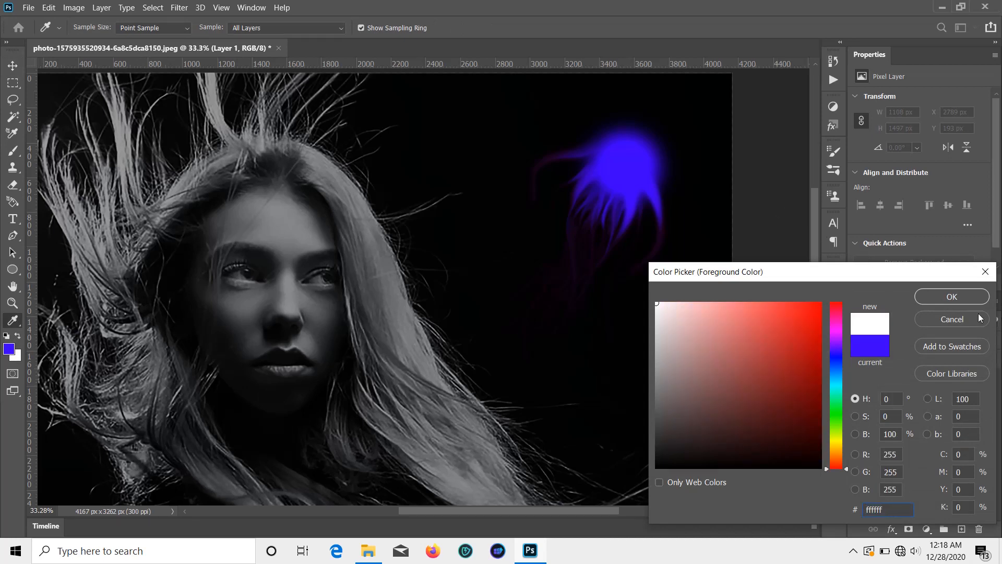
pyautogui.click(939, 295)
pyautogui.press('v')
pyautogui.click(959, 525)
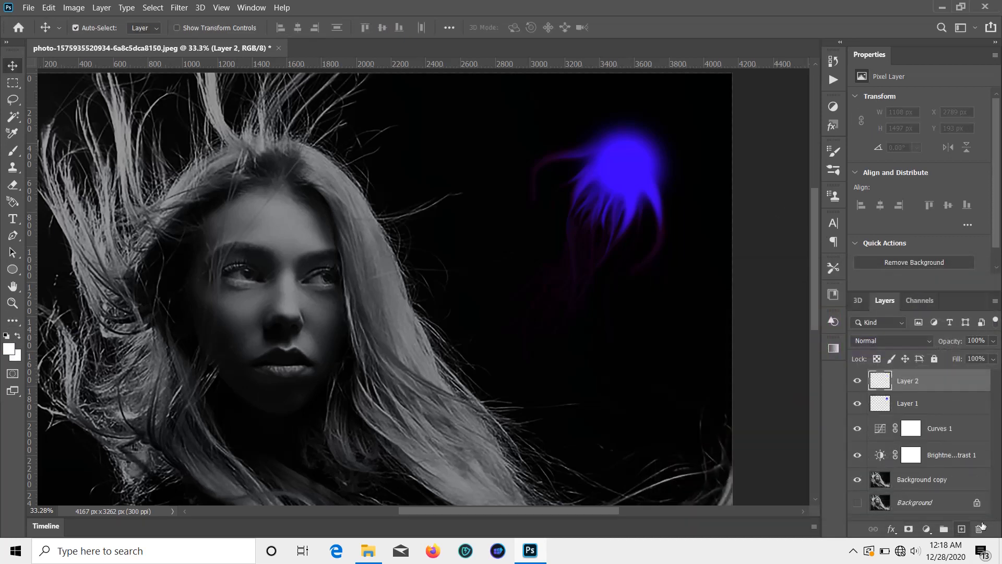
# - Paint a single white spot in the centre of the blue shape with a 175 px brush at 0% hardness
pyautogui.click(14, 153)
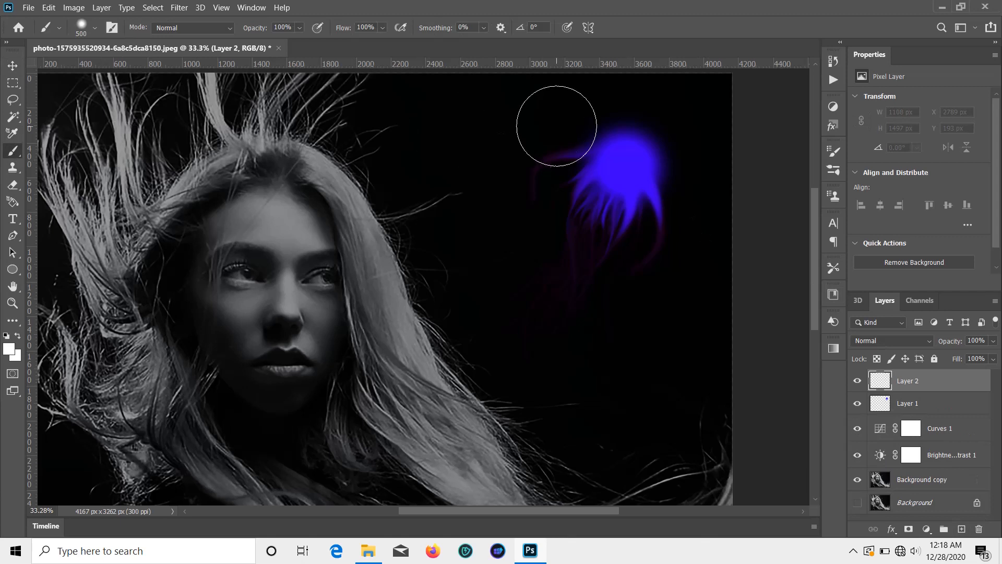
pyautogui.press('[')
pyautogui.press('[')
pyautogui.press('[')
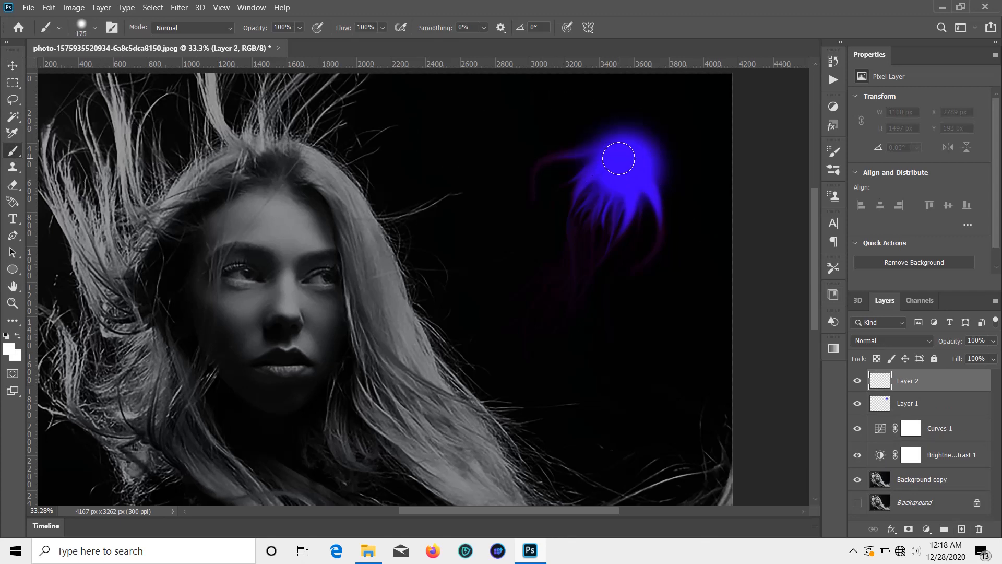
pyautogui.click(626, 165)
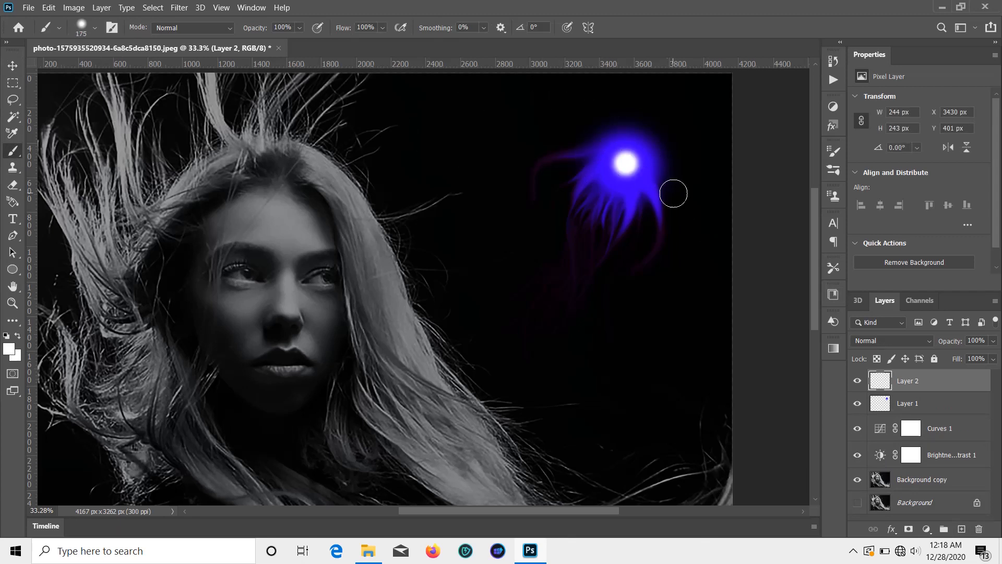
pyautogui.hotkey('ctrl', 'z')
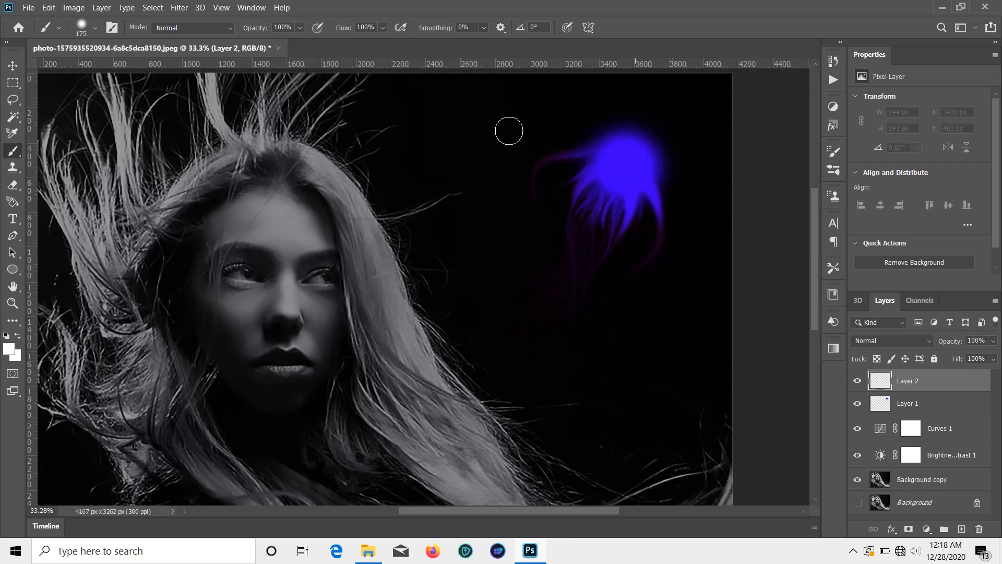
pyautogui.click(95, 27)
pyautogui.moveTo(101, 99); pyautogui.dragTo(63, 108)
pyautogui.click(94, 27)
pyautogui.click(624, 164)
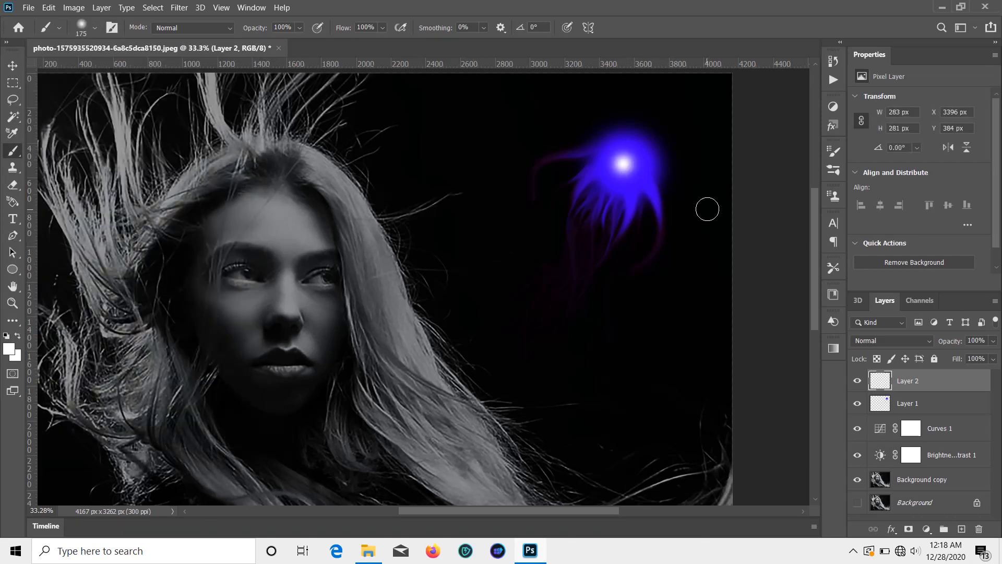
pyautogui.click(96, 28)
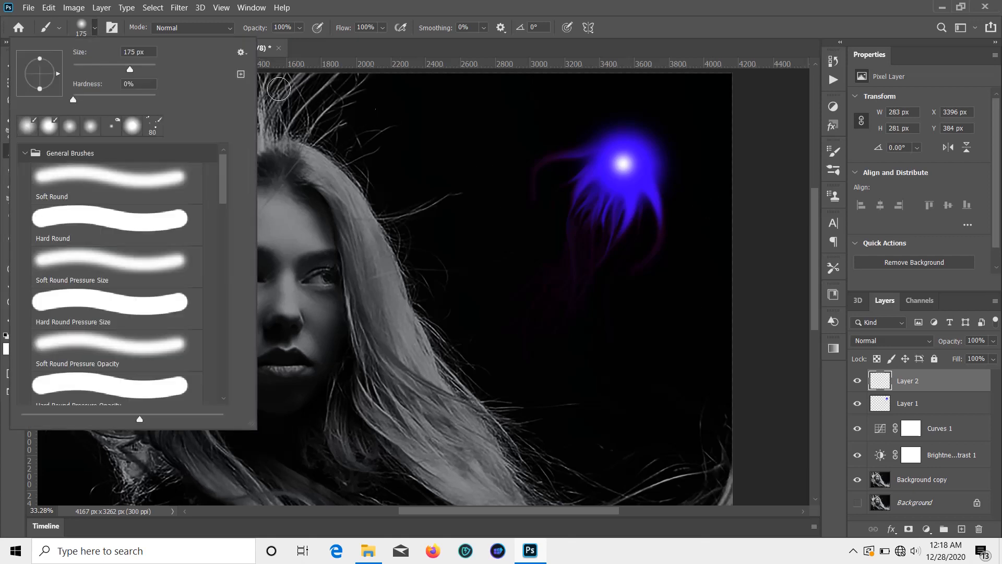
pyautogui.click(95, 28)
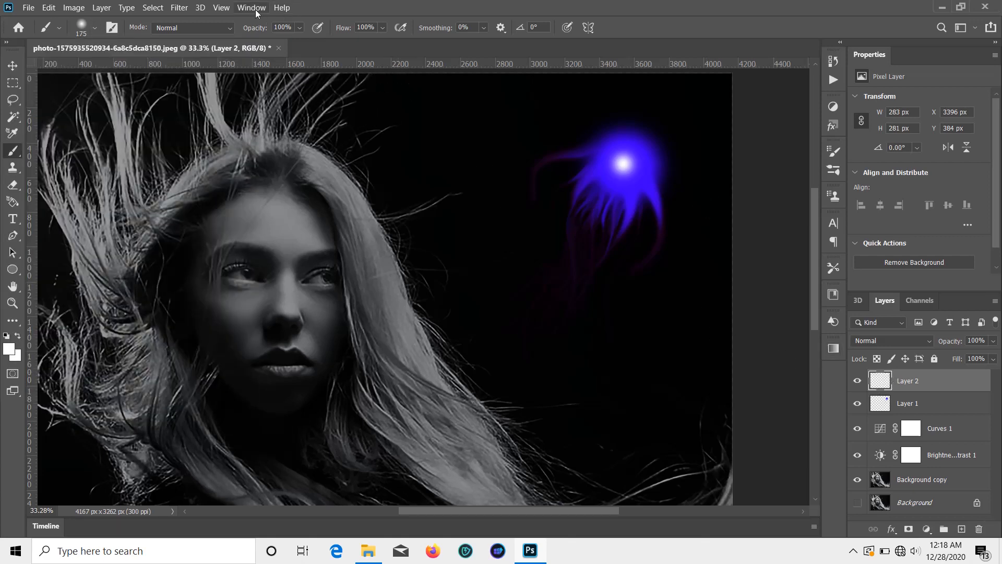
# - Apply a Gaussian Blur with a radius of 0.1 pixels to the white spot's layer
pyautogui.click(180, 8)
pyautogui.moveTo(206, 158)
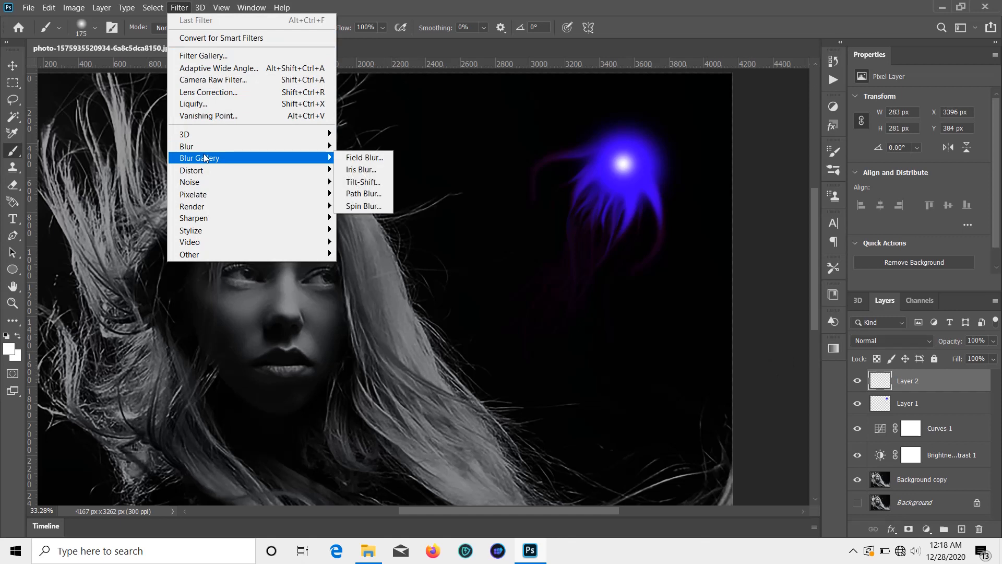
pyautogui.moveTo(279, 147)
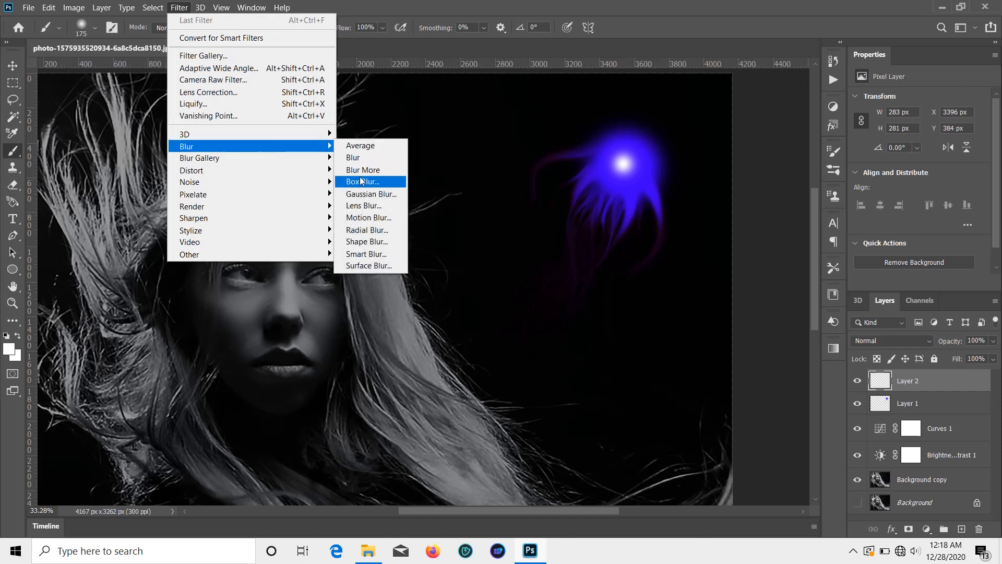
pyautogui.click(392, 190)
pyautogui.moveTo(707, 105); pyautogui.dragTo(850, 99)
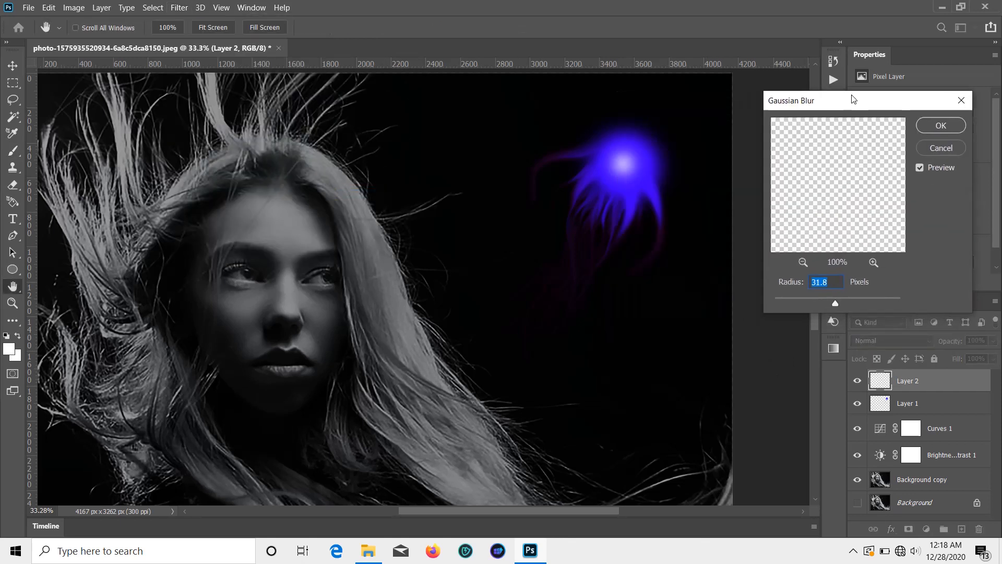
pyautogui.moveTo(879, 304); pyautogui.dragTo(852, 299)
pyautogui.moveTo(840, 298); pyautogui.dragTo(774, 301)
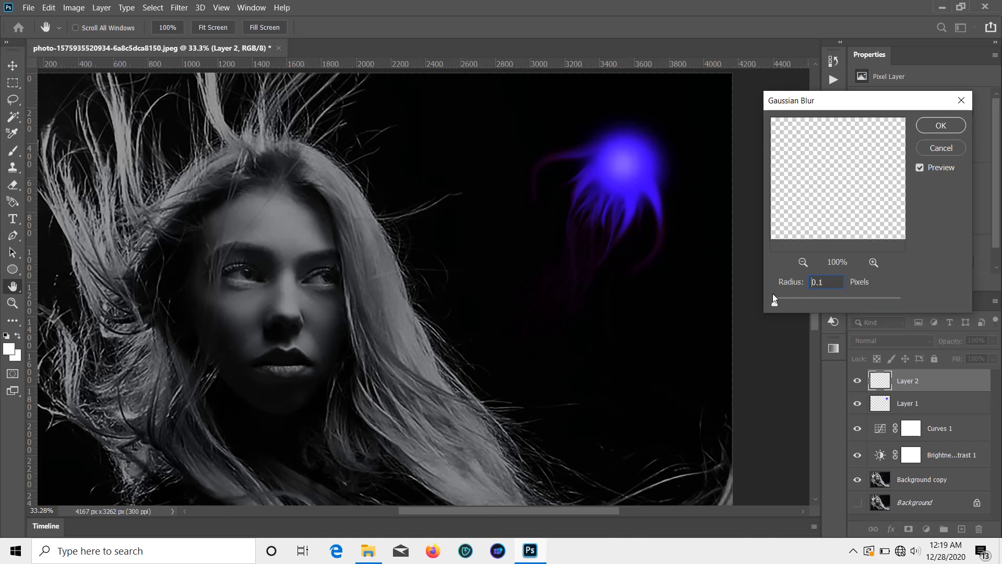
pyautogui.click(941, 125)
# - Try adjusting the opacity of the white spot's layer and return it to 100%
pyautogui.click(994, 340)
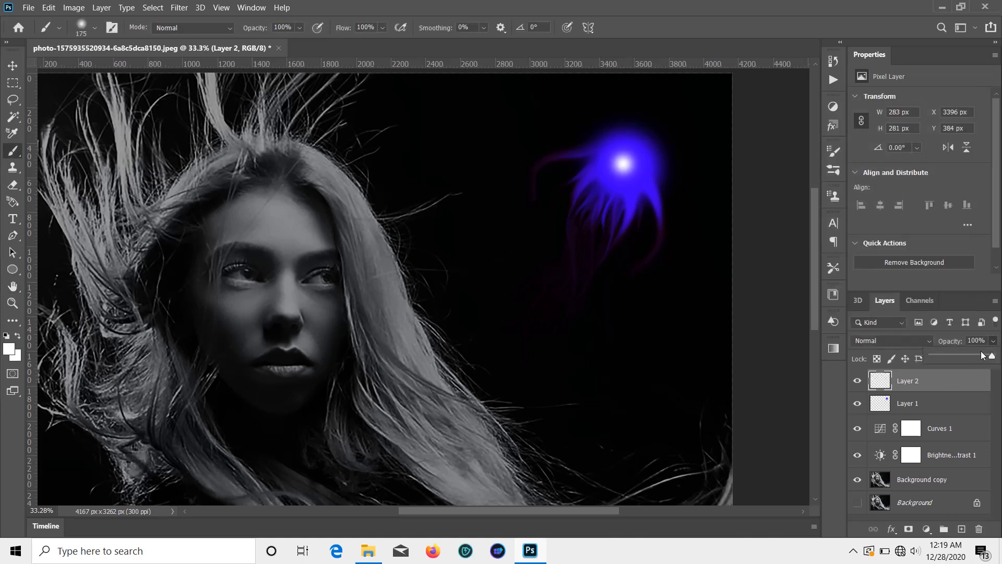
pyautogui.moveTo(982, 356)
pyautogui.mouseDown()
pyautogui.moveTo(957, 356)
pyautogui.moveTo(999, 363)
pyautogui.mouseUp()
# - Blur the white spot on Layer 2 with a Gaussian Blur radius of 40.1 pixels
pyautogui.click(179, 7)
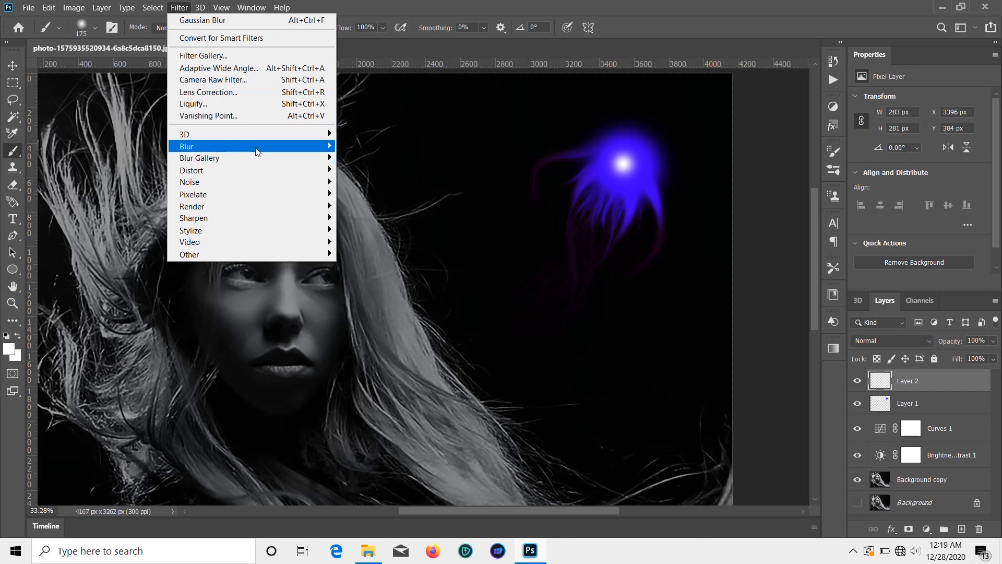
pyautogui.moveTo(258, 147)
pyautogui.click(365, 195)
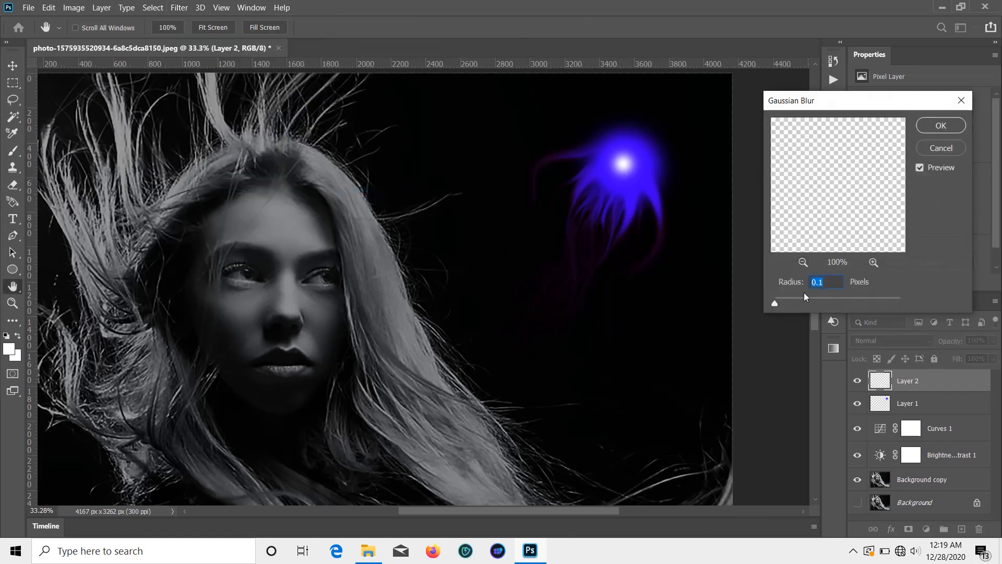
pyautogui.moveTo(775, 302); pyautogui.dragTo(839, 299)
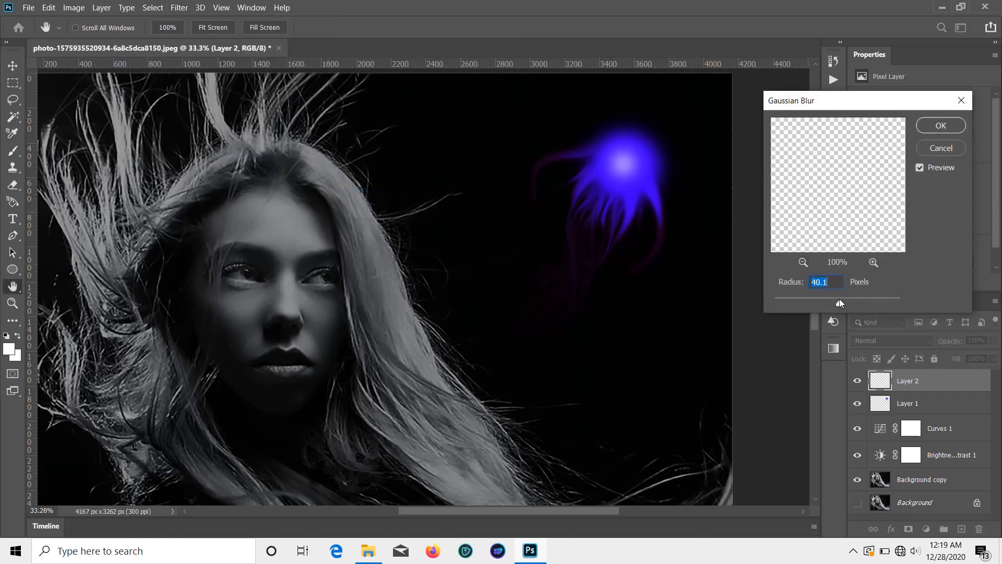
pyautogui.click(940, 126)
pyautogui.press('v')
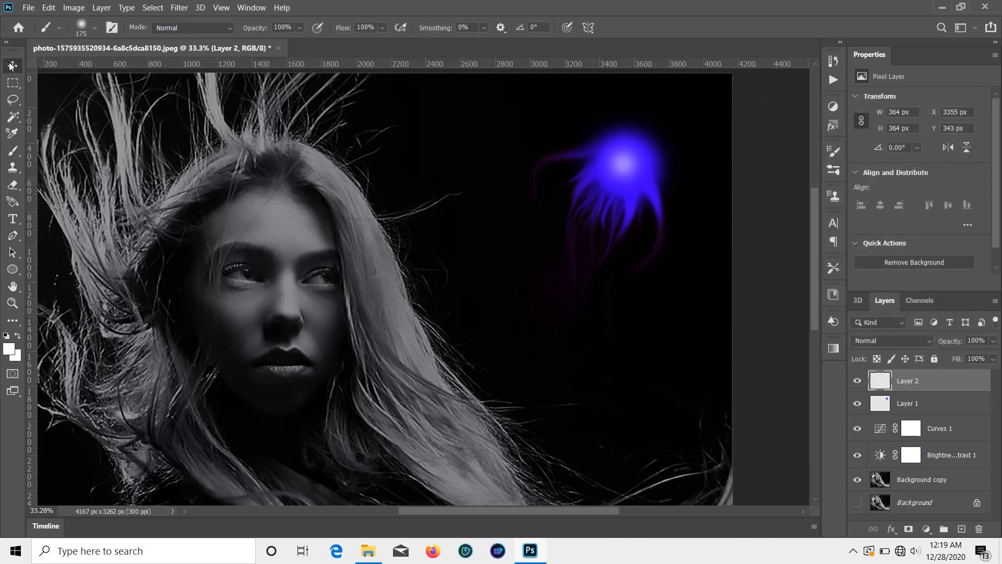
# - Add another empty layer on top and set the foreground color to bright green (12ff00)
pyautogui.scroll(-3, 532, 225)
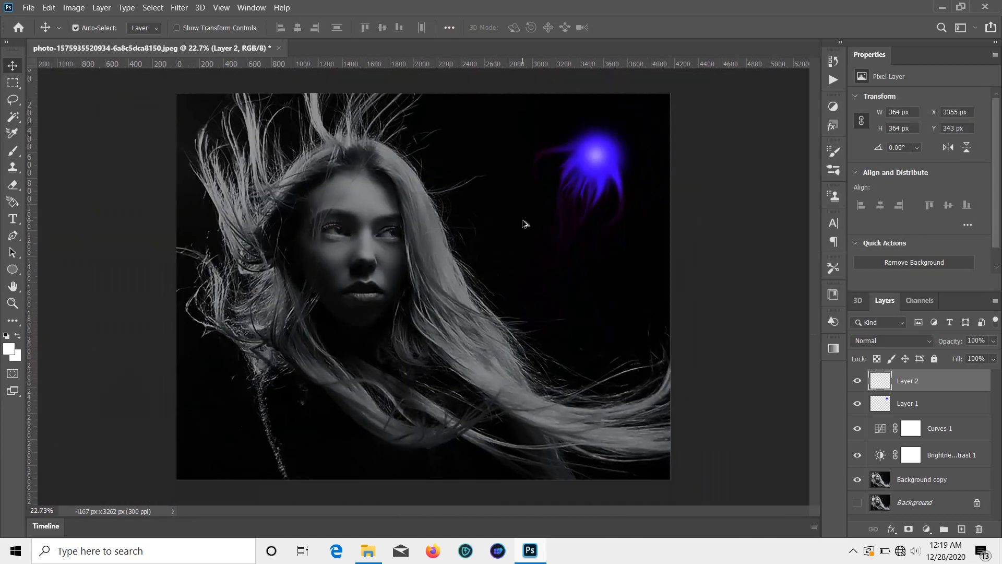
pyautogui.scroll(3, 523, 224)
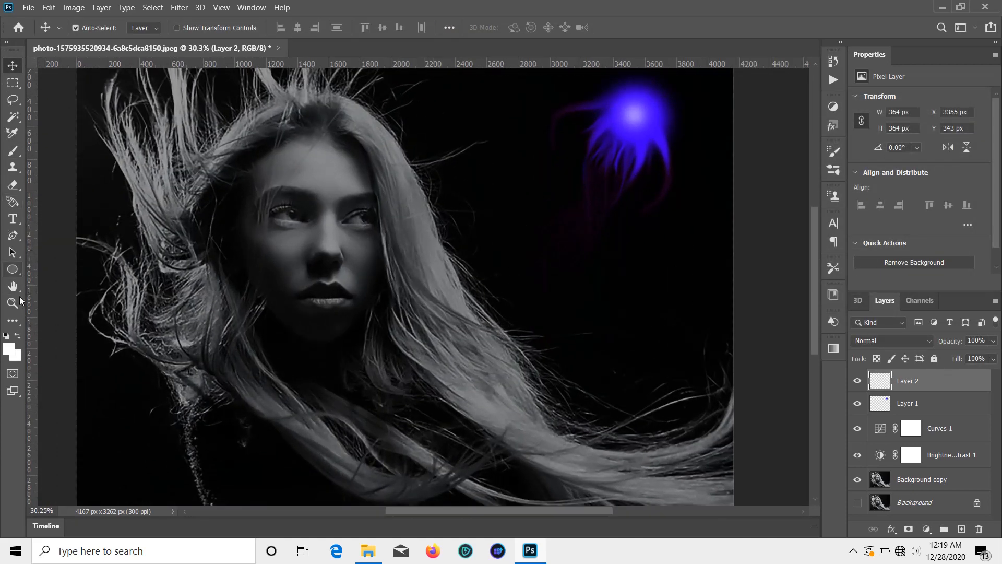
pyautogui.click(967, 530)
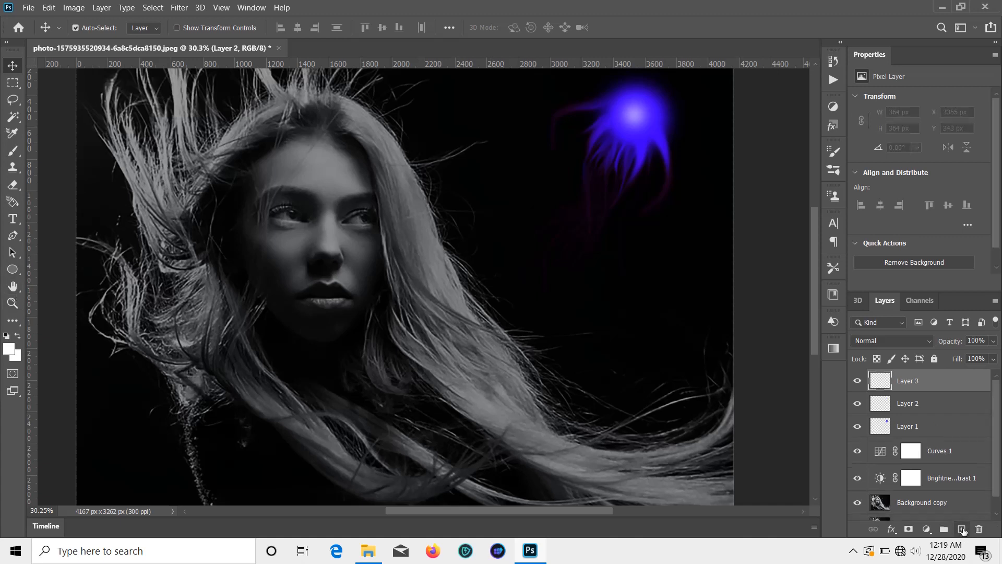
pyautogui.click(9, 349)
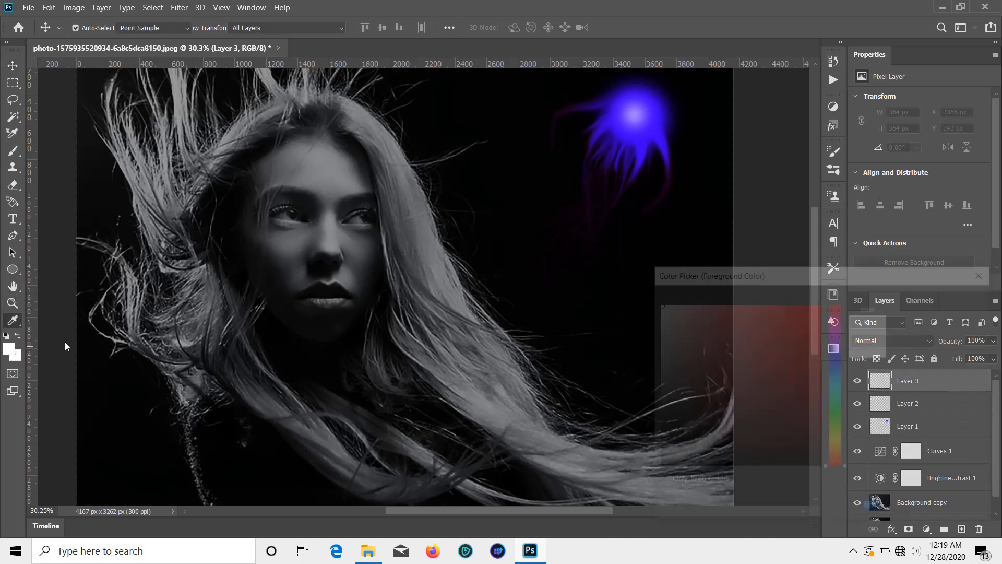
pyautogui.moveTo(842, 371); pyautogui.dragTo(837, 418)
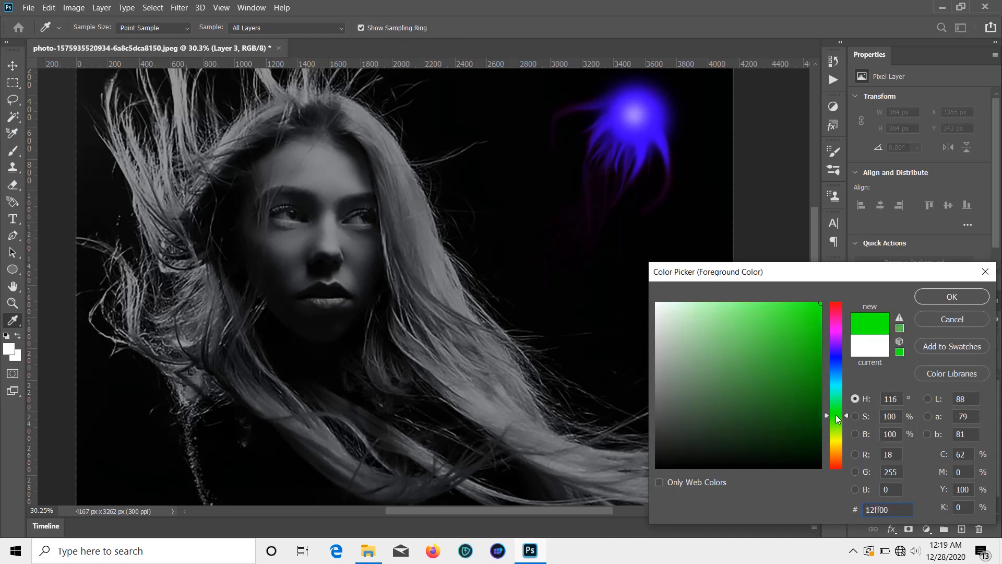
pyautogui.click(953, 296)
pyautogui.press('v')
# - Paint a soft green spot over the hair beside the woman's face with a 700 px brush
pyautogui.click(13, 151)
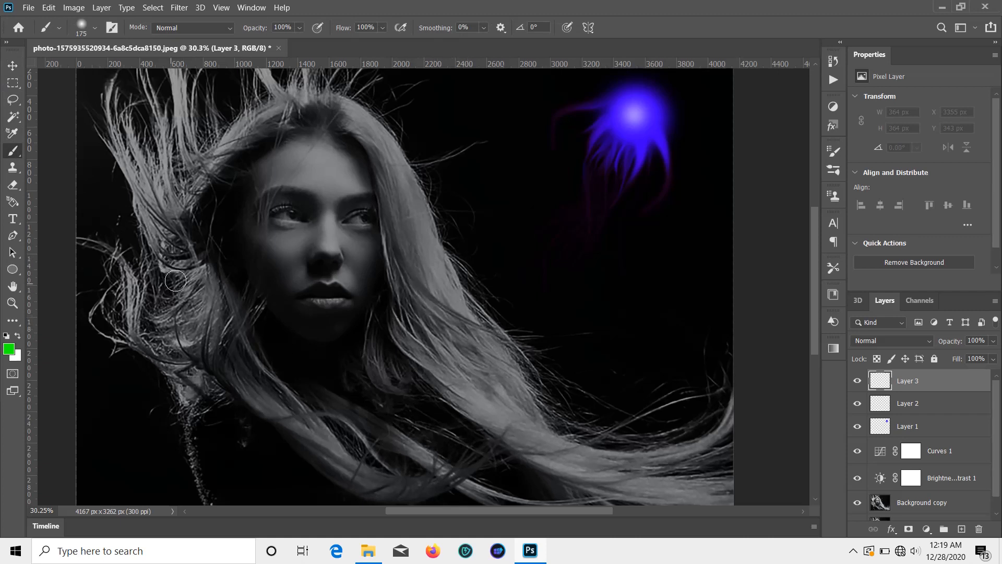
pyautogui.press(']')
pyautogui.press(']')
pyautogui.press(']')
pyautogui.press(']')
pyautogui.press(']')
pyautogui.press(']')
pyautogui.press(']')
pyautogui.press(']')
pyautogui.press(']')
pyautogui.press('[')
pyautogui.press('[')
pyautogui.press('[')
pyautogui.click(167, 259)
pyautogui.click(167, 259)
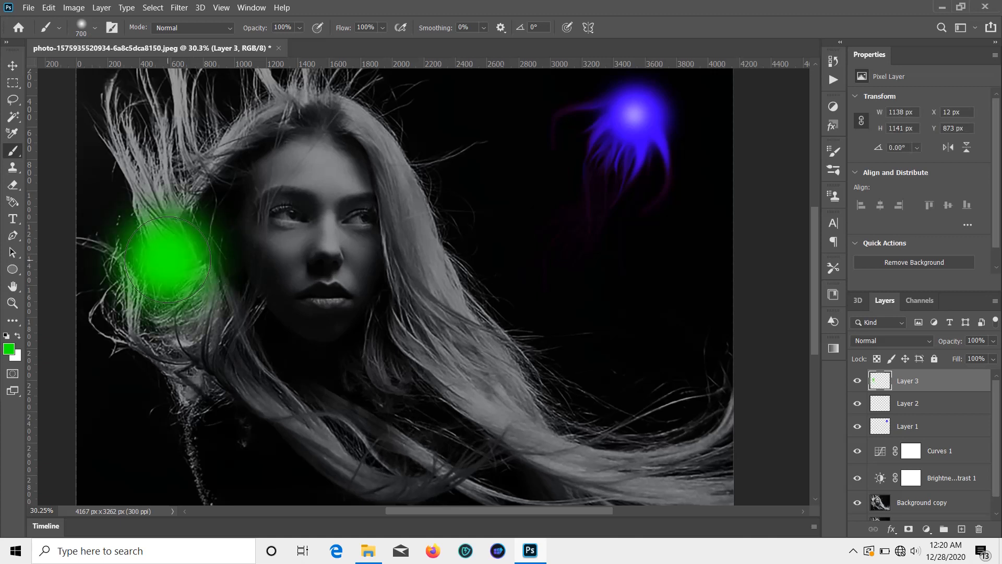
# - Switch to the Smudge tool and set its strength to 88%
pyautogui.click(15, 68)
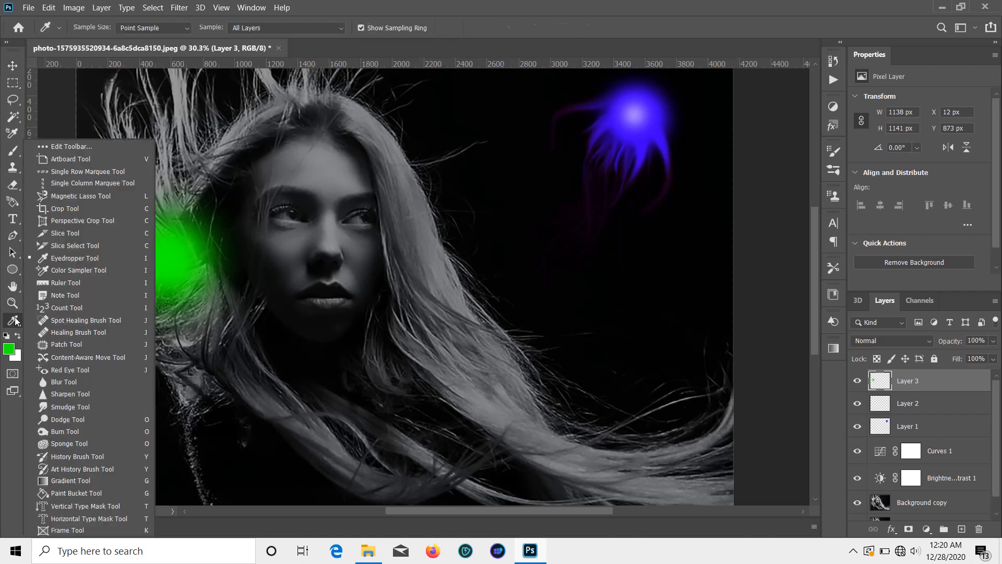
pyautogui.click(13, 321)
pyautogui.click(70, 407)
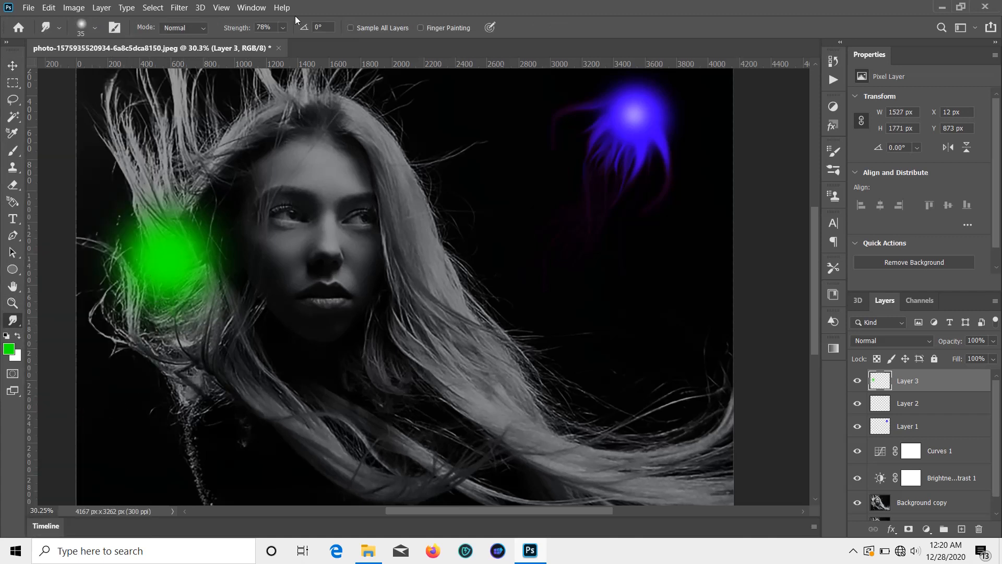
pyautogui.moveTo(298, 46); pyautogui.dragTo(299, 45)
# - Try smudging two tails downward from the green spot, and undo both strokes
pyautogui.moveTo(206, 266); pyautogui.dragTo(254, 351)
pyautogui.moveTo(141, 284)
pyautogui.mouseDown()
pyautogui.moveTo(124, 311)
pyautogui.moveTo(130, 341)
pyautogui.moveTo(163, 368)
pyautogui.mouseUp()
pyautogui.hotkey('ctrl', 'z')
pyautogui.hotkey('ctrl', 'z')
# - Smudge several curved tendrils downward and sideways out of the green spot with an 80 px brush at 88% strength
pyautogui.click(283, 28)
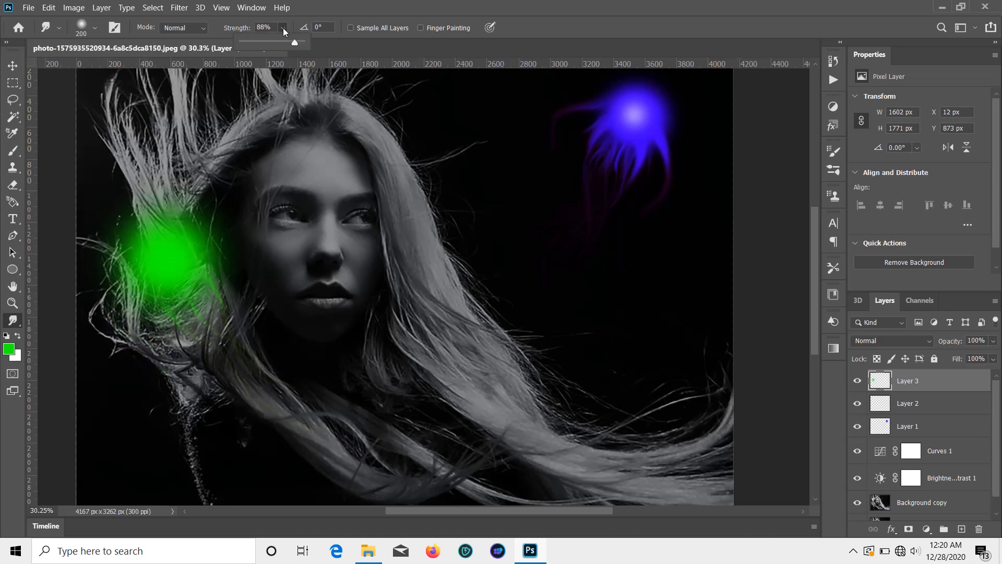
pyautogui.press('[')
pyautogui.press('[')
pyautogui.press('[')
pyautogui.moveTo(187, 286)
pyautogui.mouseDown()
pyautogui.moveTo(219, 329)
pyautogui.moveTo(274, 366)
pyautogui.moveTo(301, 369)
pyautogui.mouseUp()
pyautogui.moveTo(167, 310)
pyautogui.mouseDown()
pyautogui.moveTo(227, 356)
pyautogui.moveTo(239, 401)
pyautogui.mouseUp()
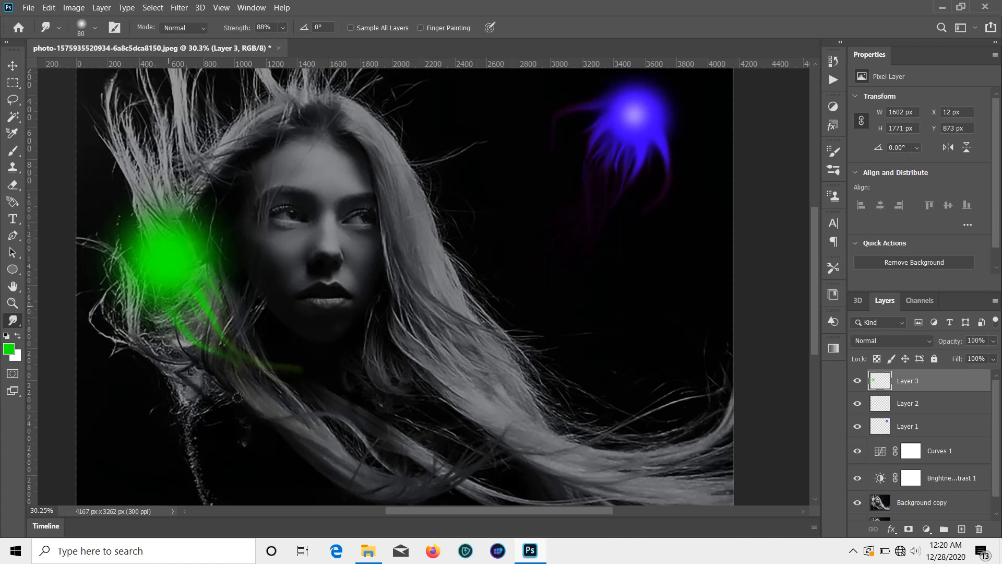
pyautogui.moveTo(229, 306); pyautogui.dragTo(259, 391)
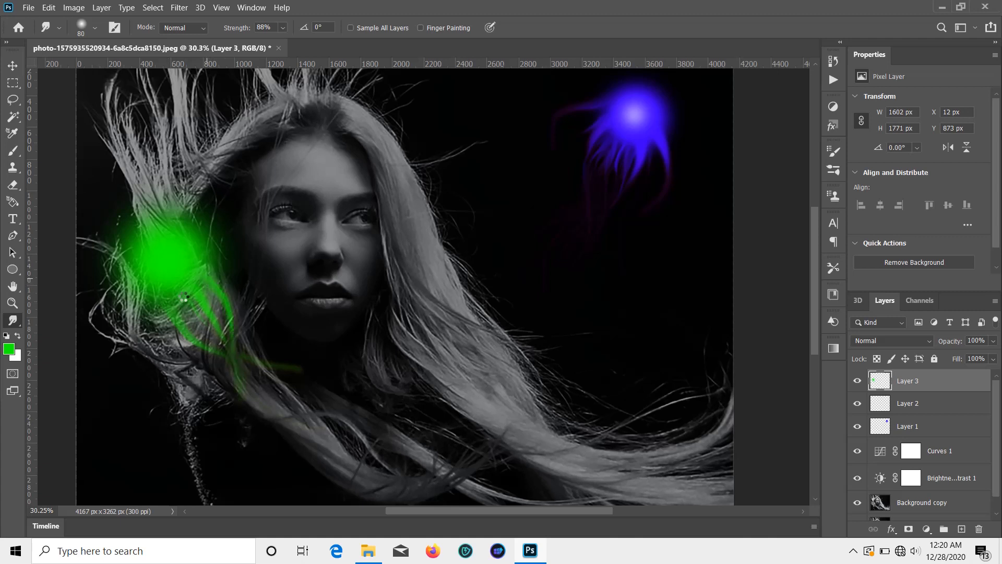
pyautogui.moveTo(183, 299)
pyautogui.mouseDown()
pyautogui.moveTo(217, 329)
pyautogui.moveTo(308, 365)
pyautogui.mouseUp()
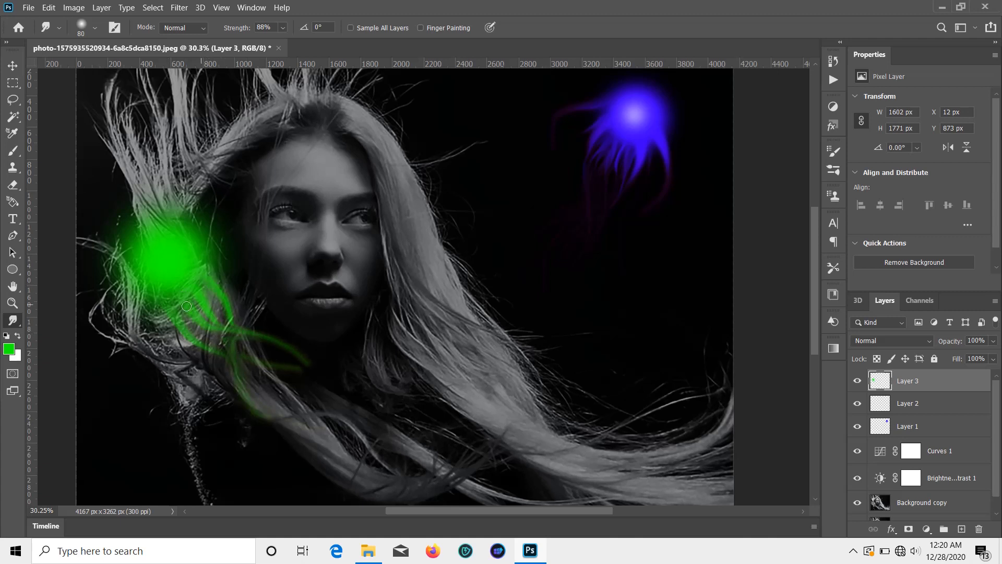
pyautogui.moveTo(180, 311); pyautogui.dragTo(256, 362)
pyautogui.moveTo(129, 286)
pyautogui.mouseDown()
pyautogui.moveTo(130, 322)
pyautogui.moveTo(172, 384)
pyautogui.mouseUp()
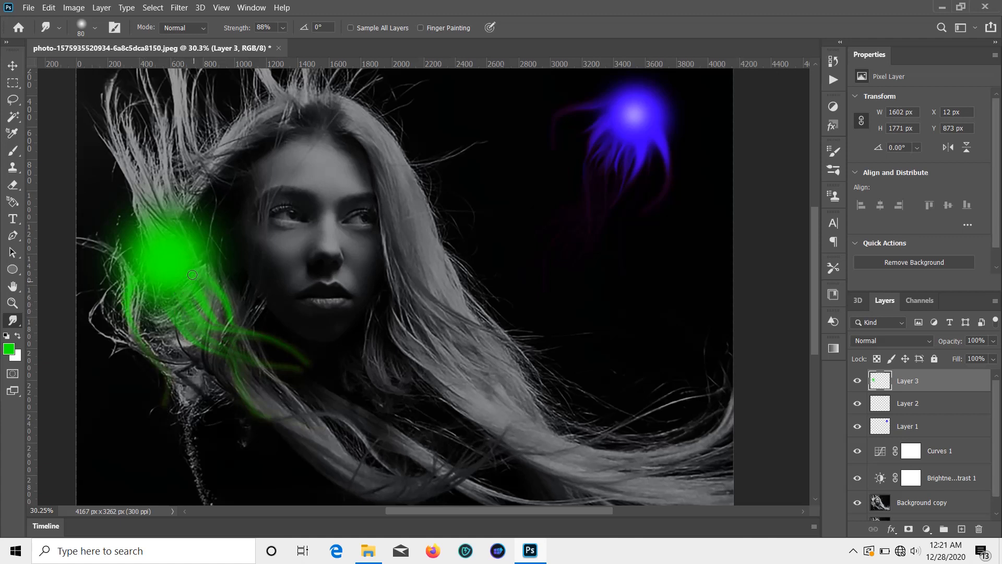
pyautogui.moveTo(208, 245); pyautogui.dragTo(284, 278)
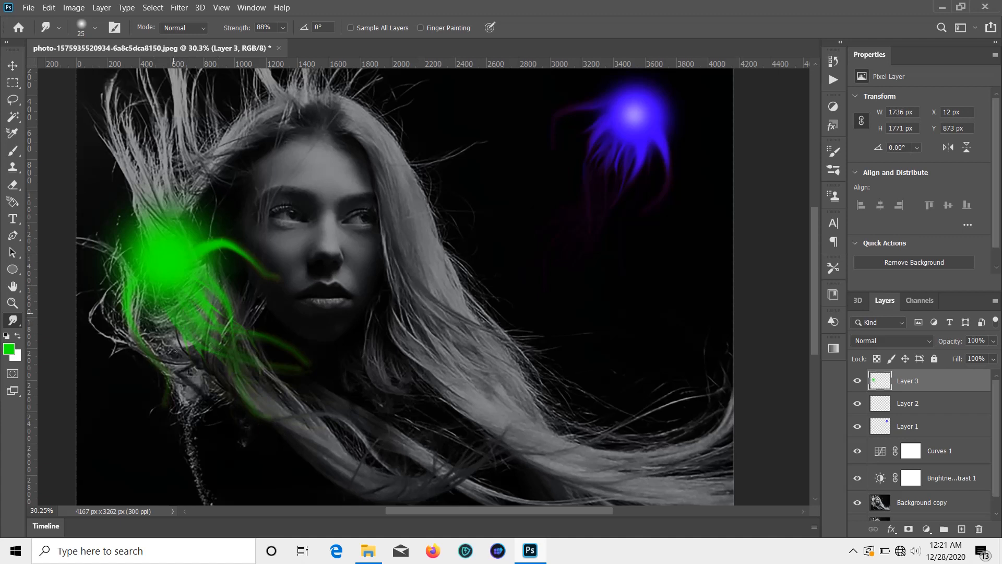
# - Add an empty layer on top and move the green tendril shape down over the lower hair, to about X 81, Y 1631 px
pyautogui.press('v')
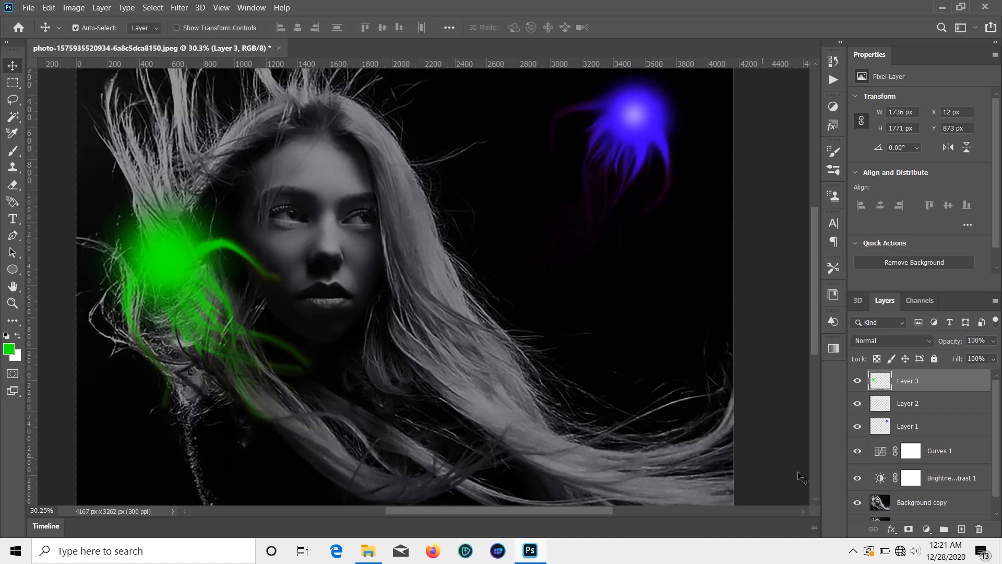
pyautogui.click(961, 528)
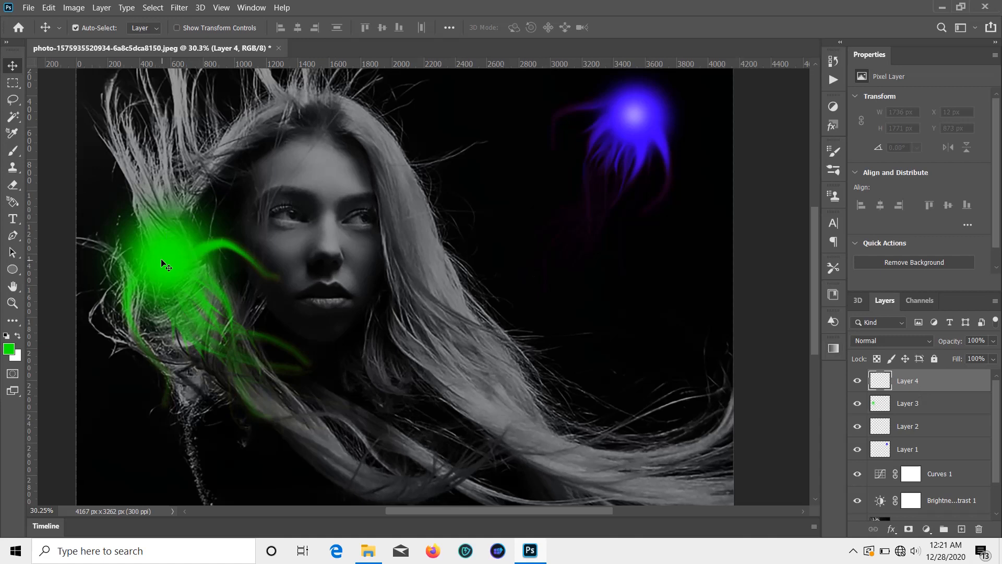
pyautogui.moveTo(161, 258); pyautogui.dragTo(180, 342)
pyautogui.scroll(-3, 172, 343)
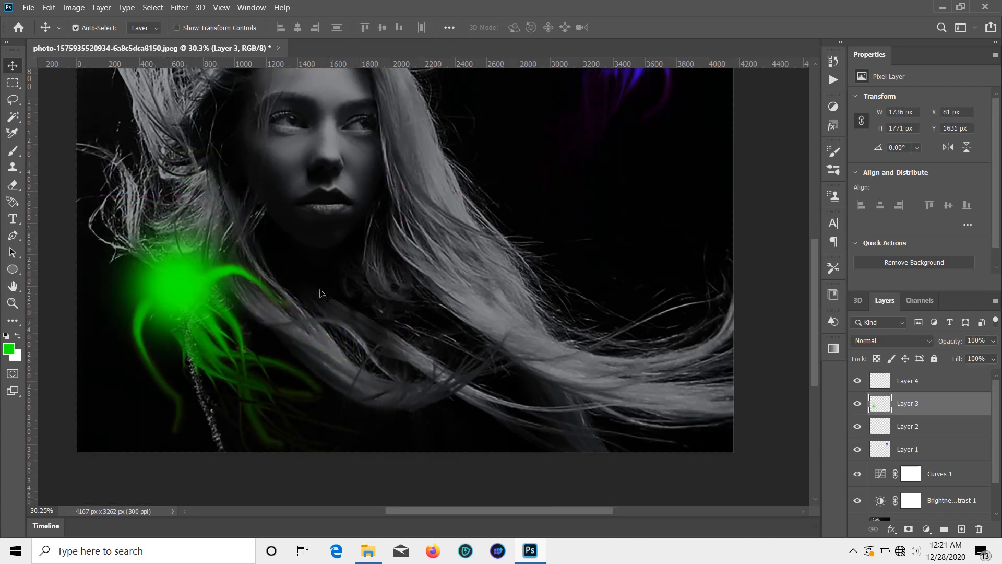
# - Select the empty top layer and the Brush tool, and set the foreground color to white (ffffff)
pyautogui.click(901, 383)
pyautogui.click(13, 150)
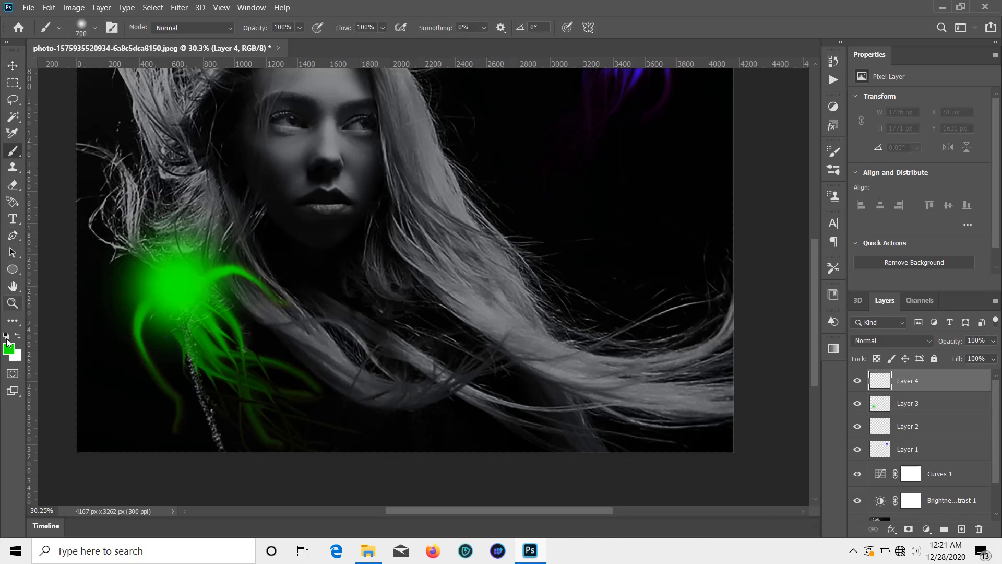
pyautogui.click(8, 348)
pyautogui.click(656, 303)
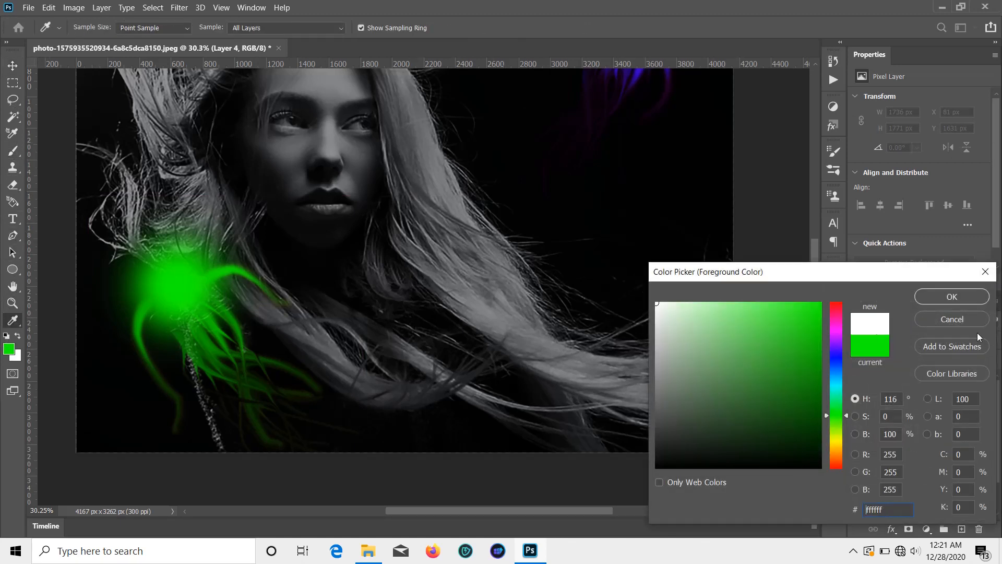
pyautogui.click(952, 297)
# - Paint a soft white core in the center of the green shape with a 300 px brush
pyautogui.press('[')
pyautogui.press('[')
pyautogui.press('[')
pyautogui.press('[')
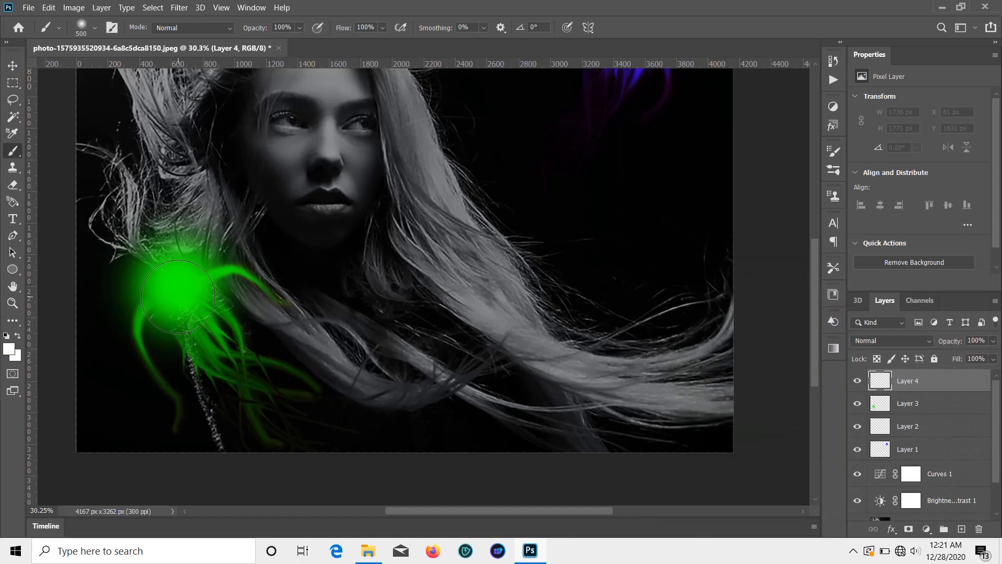
pyautogui.click(171, 286)
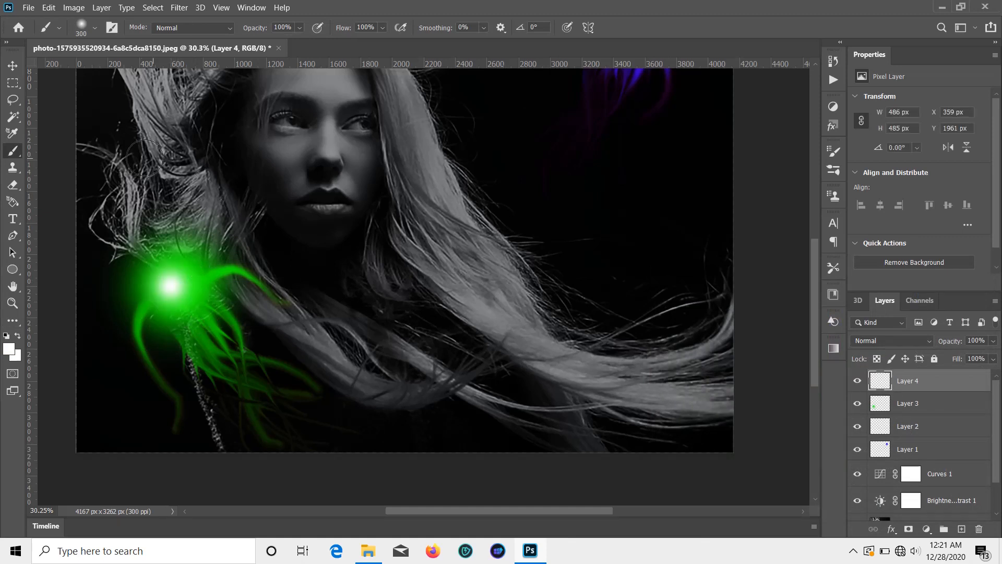
# - Apply a Gaussian Blur with a 12.5 px radius to the white core layer
pyautogui.click(12, 67)
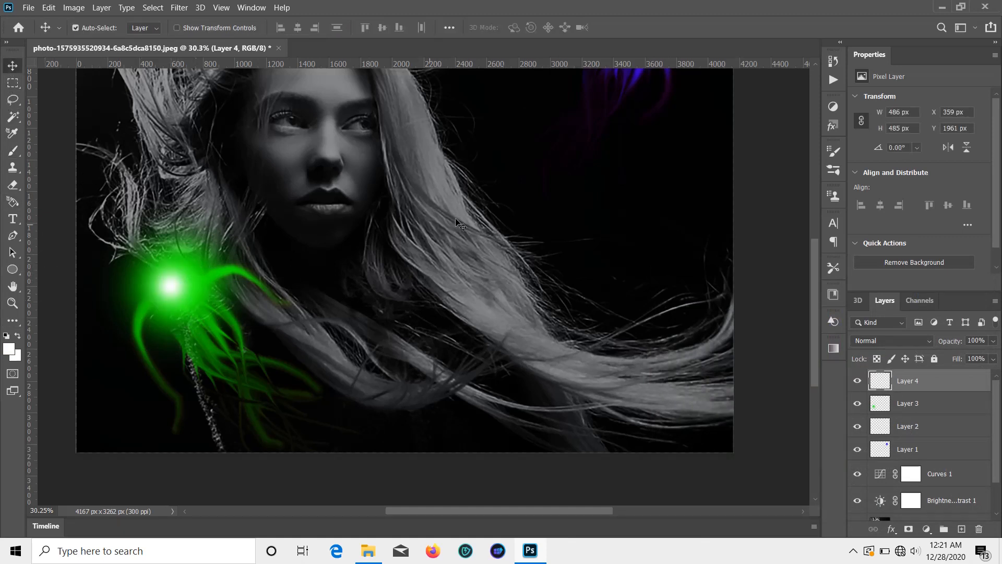
pyautogui.scroll(3, 589, 306)
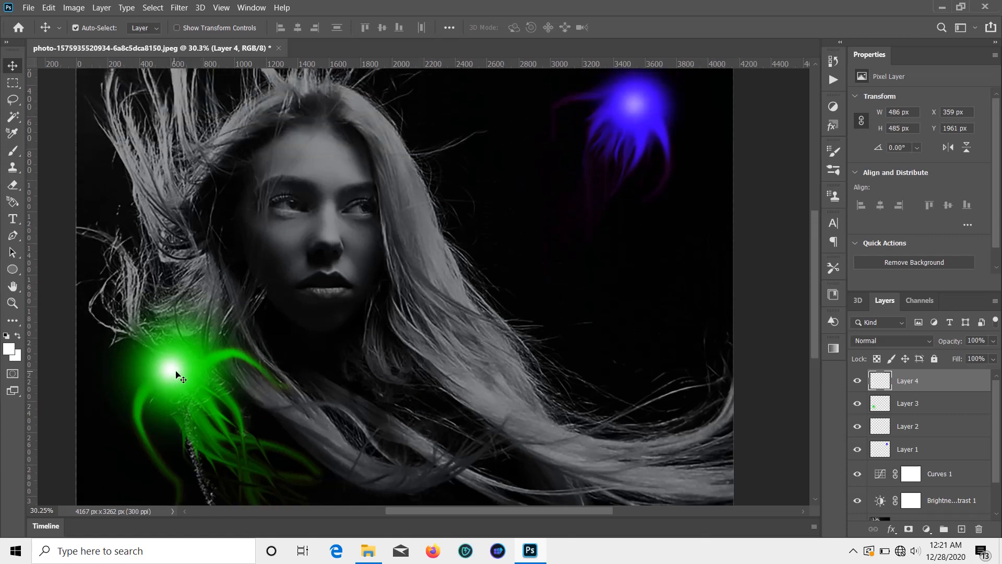
pyautogui.click(179, 7)
pyautogui.moveTo(220, 146)
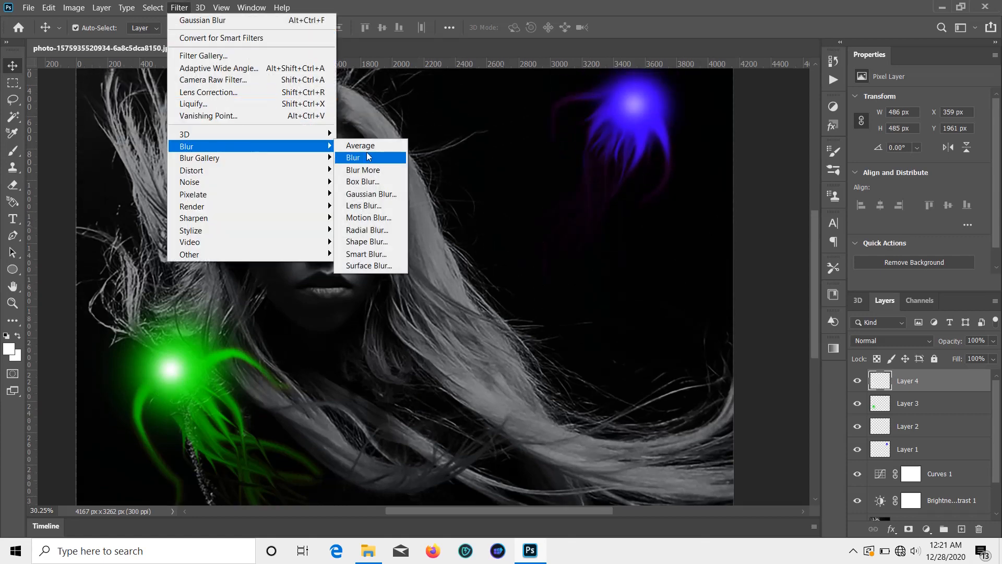
pyautogui.click(371, 193)
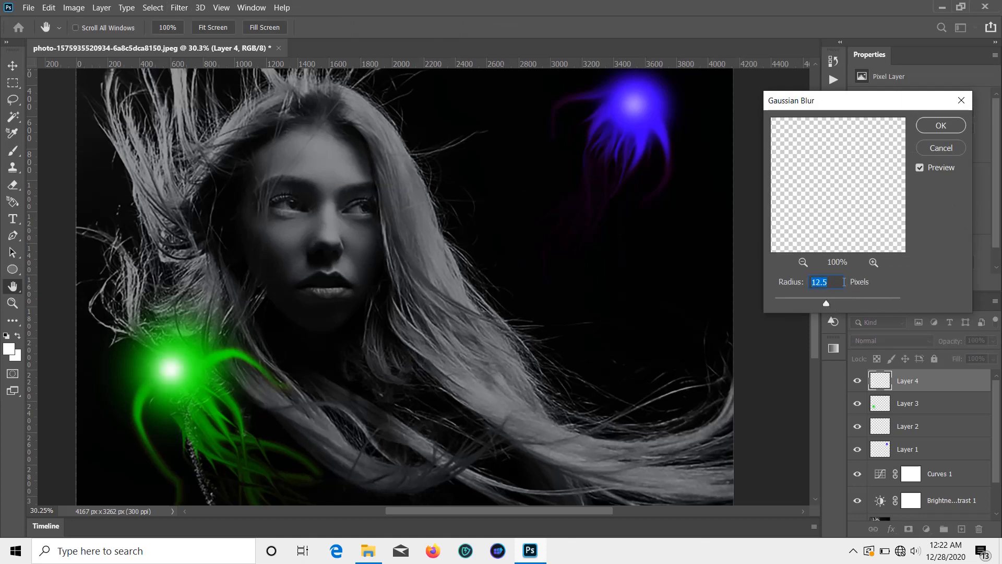
pyautogui.click(941, 125)
# - Draw an ellipse about 77 by 67 px over the iris of the eye on the image's left side
pyautogui.scroll(-2, 832, 206)
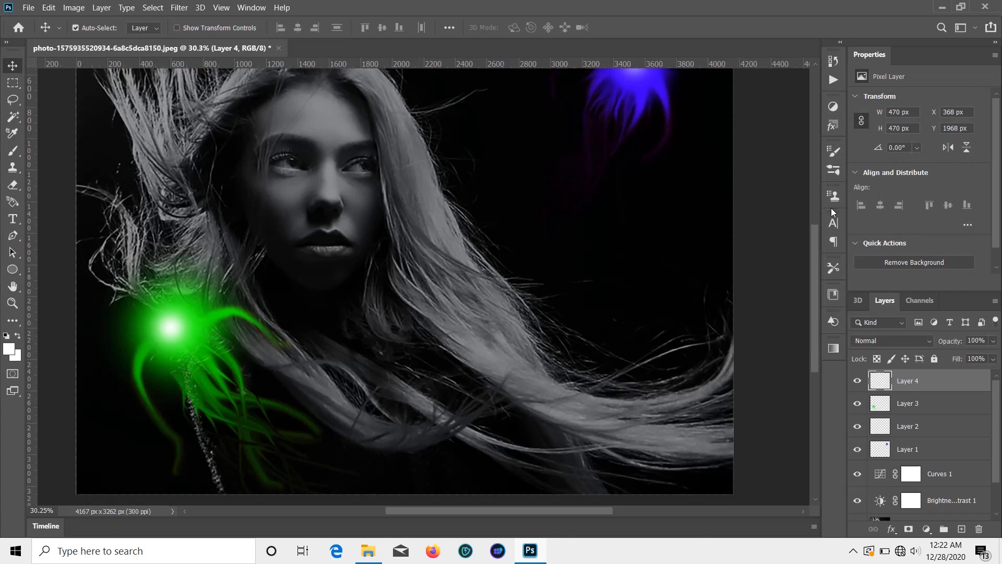
pyautogui.scroll(-4, 762, 241)
pyautogui.scroll(4, 757, 244)
pyautogui.scroll(1, 260, 219)
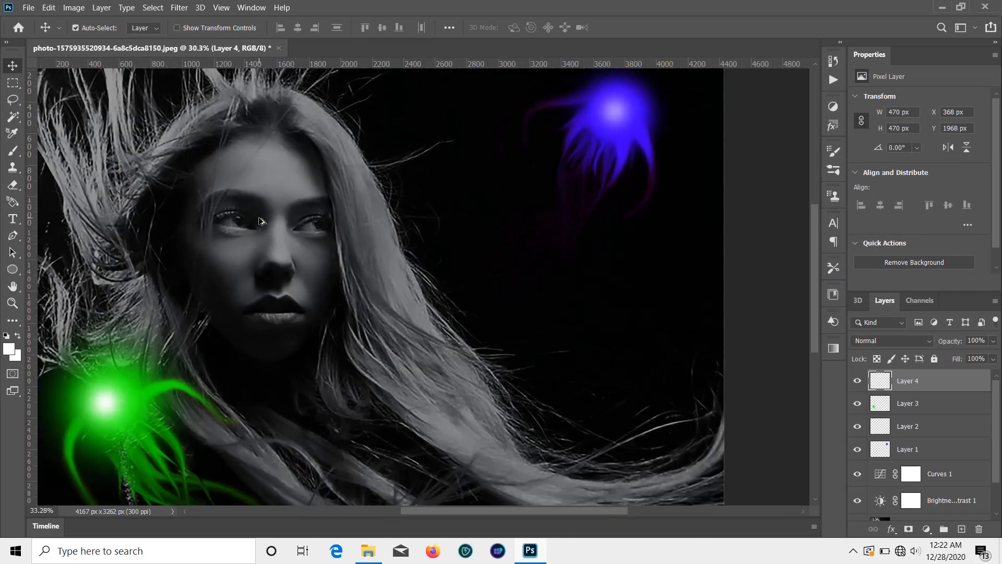
pyautogui.scroll(8, 260, 220)
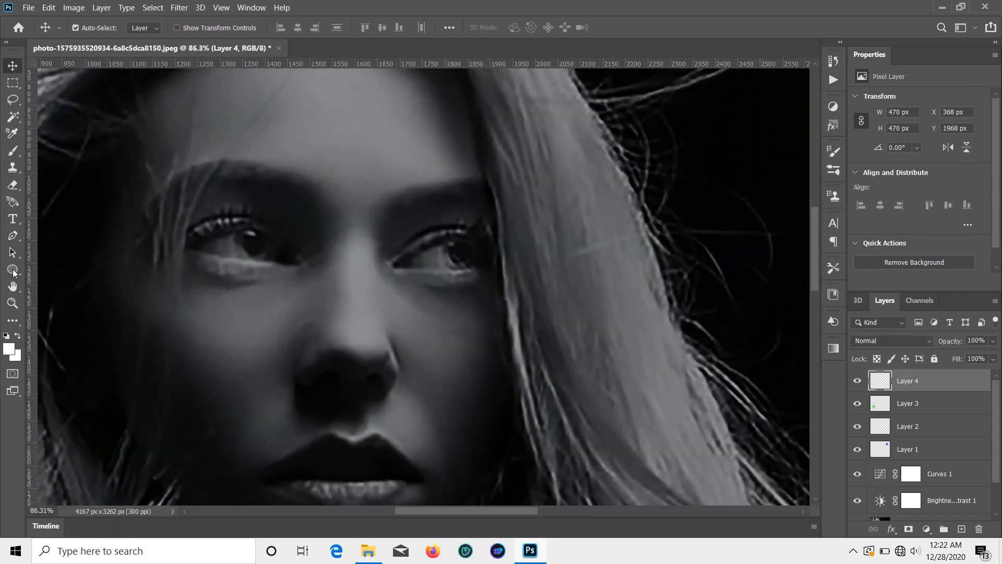
pyautogui.click(9, 270)
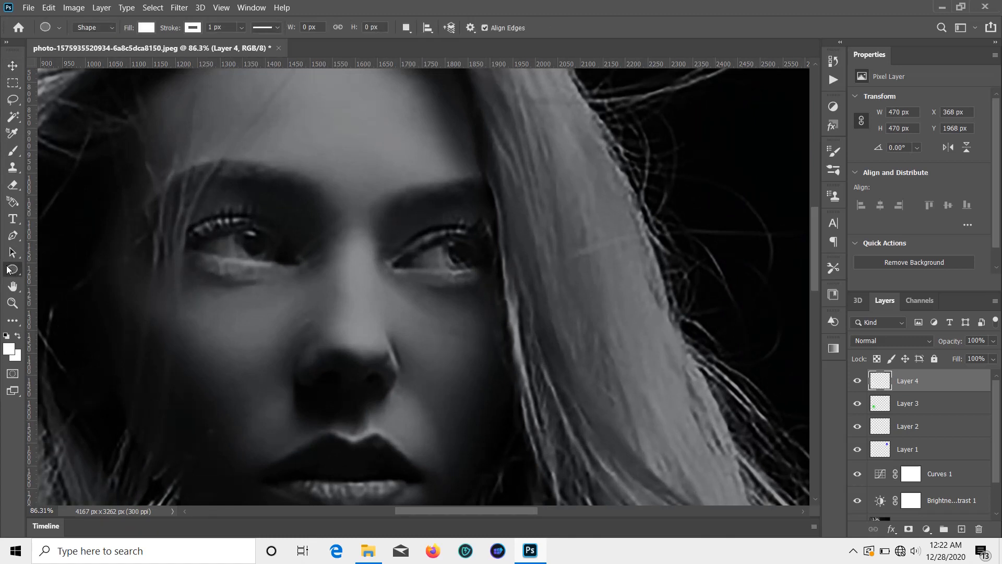
pyautogui.moveTo(235, 231); pyautogui.dragTo(270, 260)
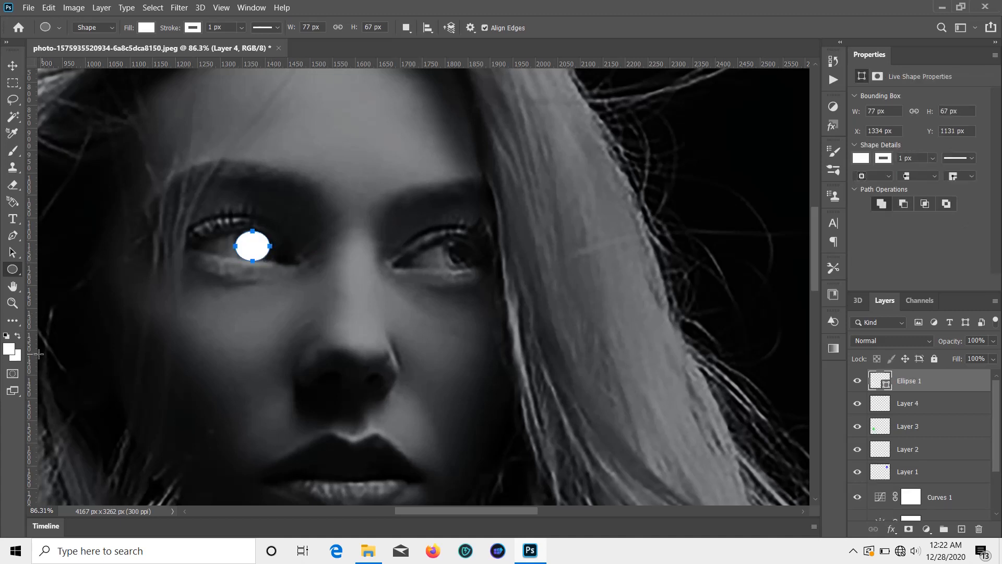
# - Set the foreground color to bright green (12fd00)
pyautogui.click(10, 349)
pyautogui.write('4ce940')
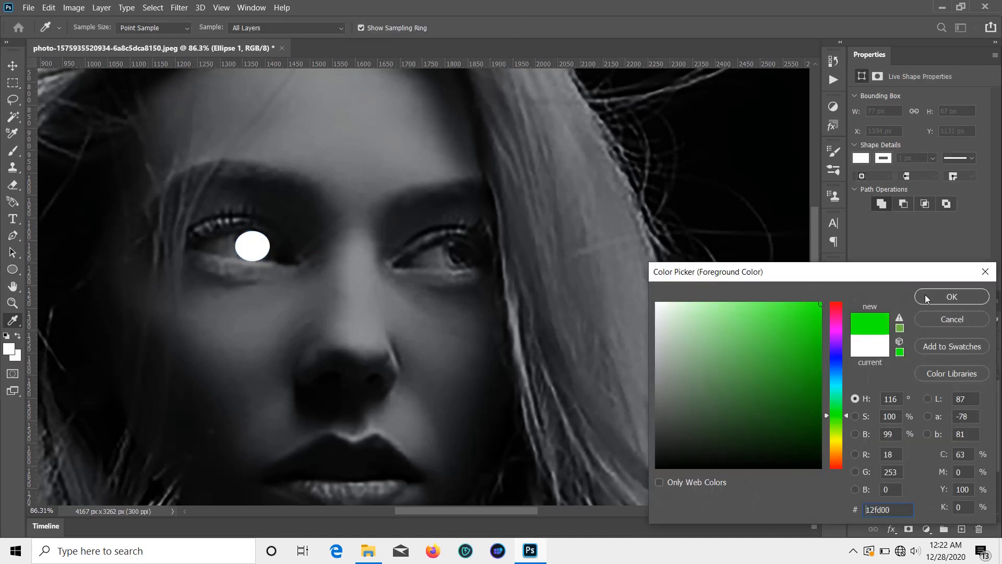
pyautogui.click(952, 296)
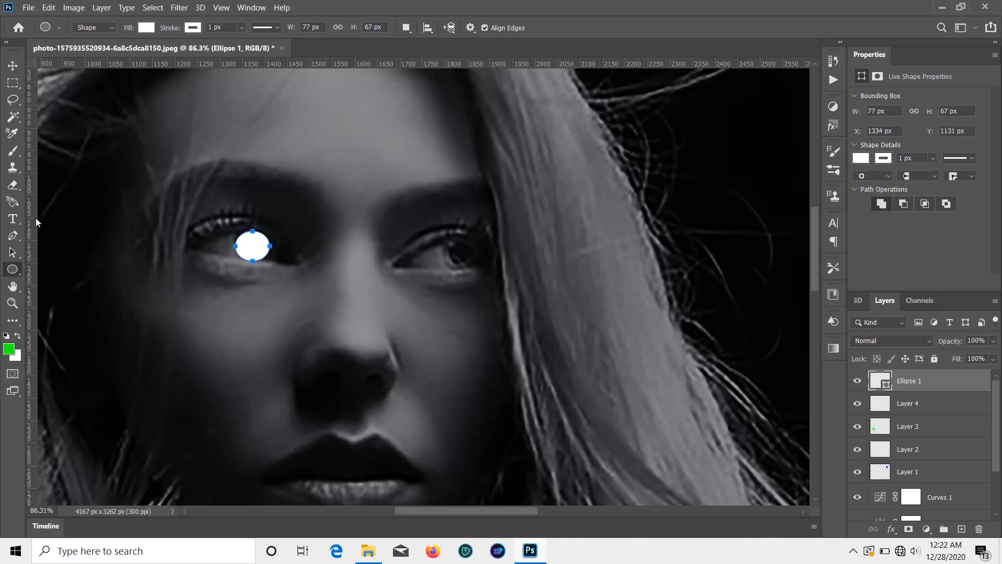
# - Fill the iris ellipse with the recently used bright green and remove its white stroke
pyautogui.click(248, 249)
pyautogui.click(535, 209)
pyautogui.press('v')
pyautogui.click(867, 159)
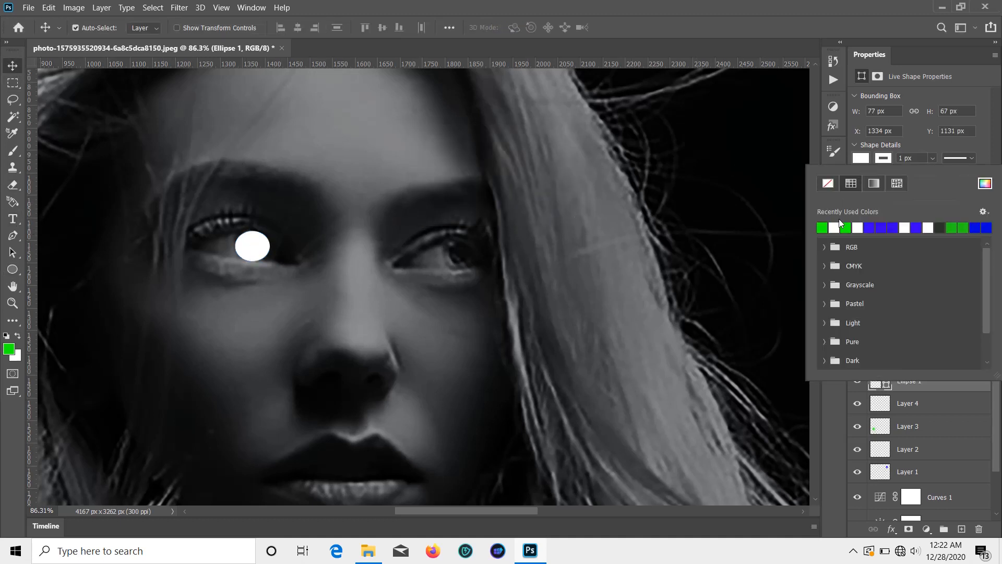
pyautogui.click(845, 227)
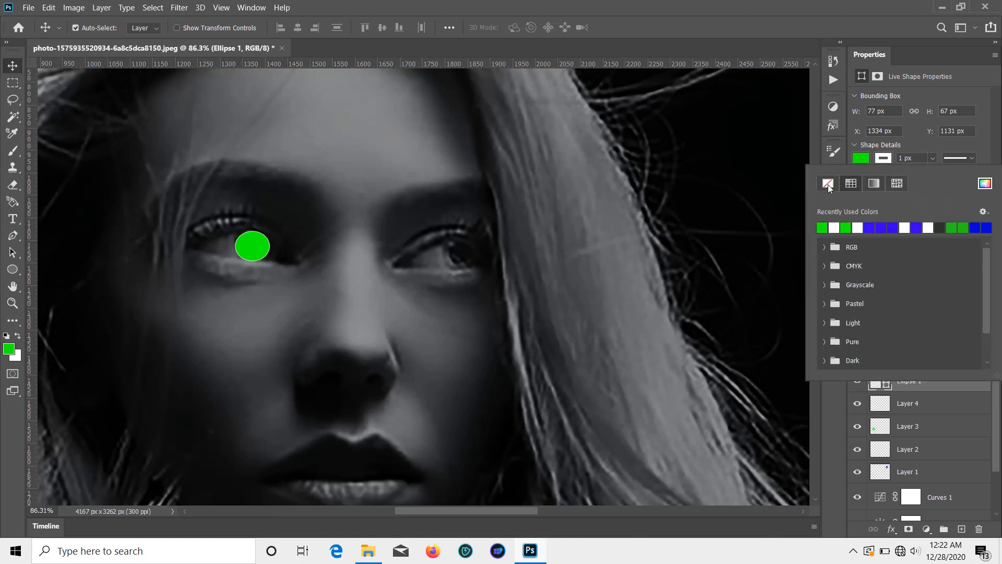
pyautogui.click(10, 64)
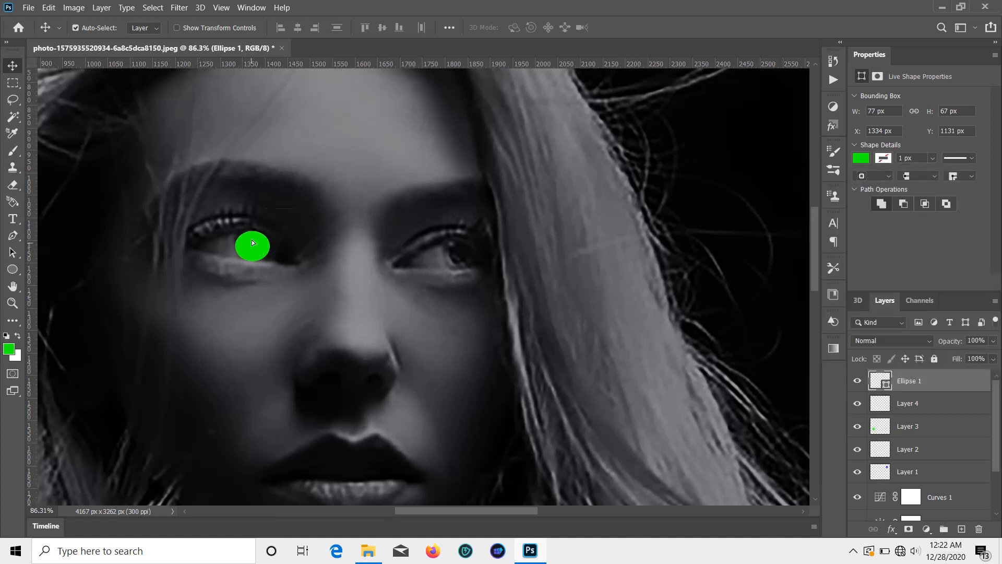
# - Nudge the green ellipse up onto the iris, to about Y 1124 px, and set its blend mode to Overlay
pyautogui.moveTo(251, 239)
pyautogui.mouseDown()
pyautogui.moveTo(249, 253)
pyautogui.moveTo(249, 237)
pyautogui.mouseUp()
pyautogui.click(926, 340)
pyautogui.click(895, 372)
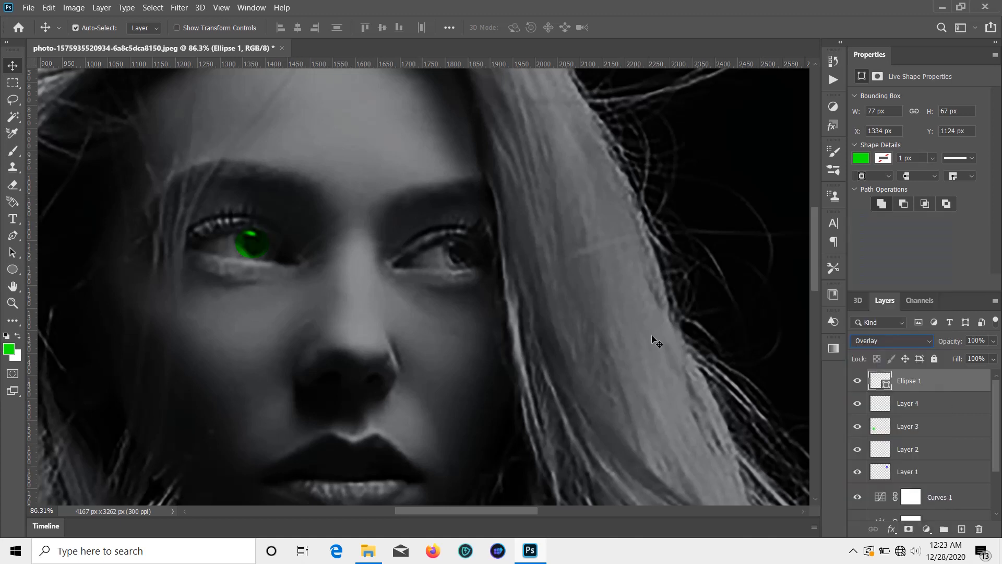
# - Duplicate the green iris ellipse and move the copy onto the other iris, at about X 1796, Y 1142 px
pyautogui.click(246, 257)
pyautogui.hotkey('ctrl', 'j')
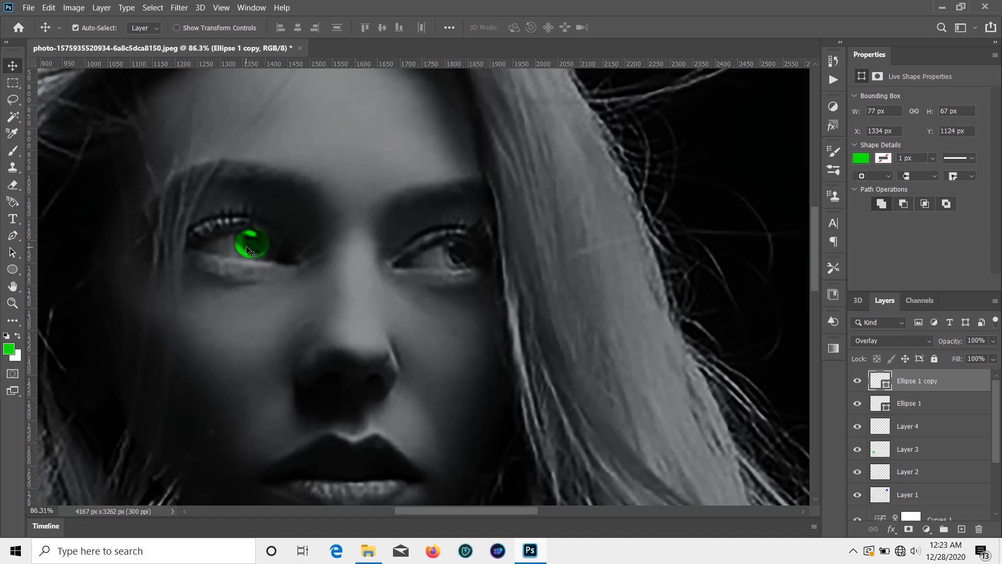
pyautogui.moveTo(249, 252); pyautogui.dragTo(470, 252)
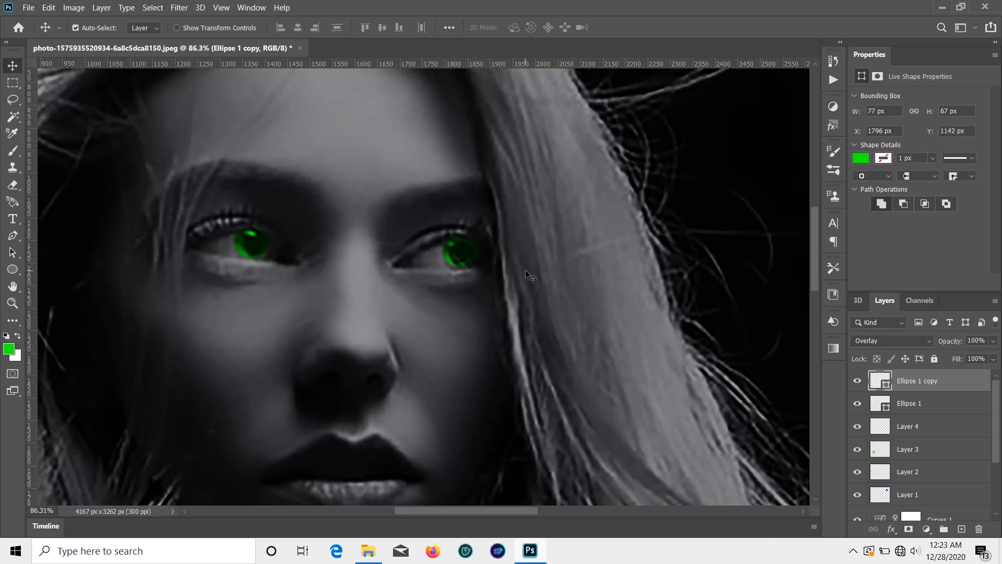
# - Add a new layer above the eye ellipses and set its blend mode to Overlay
pyautogui.scroll(-2, 543, 269)
pyautogui.scroll(-5, 543, 268)
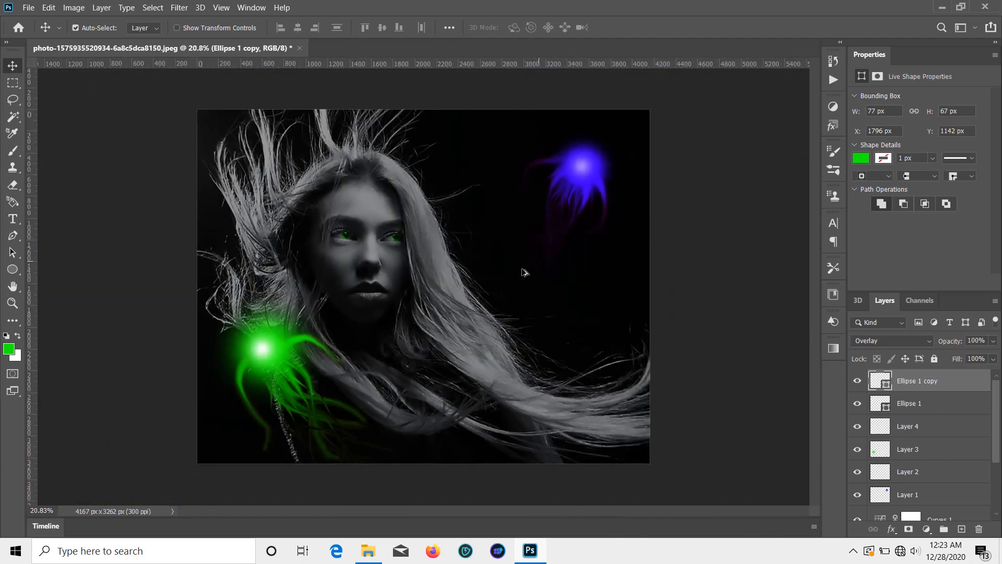
pyautogui.scroll(1, 511, 227)
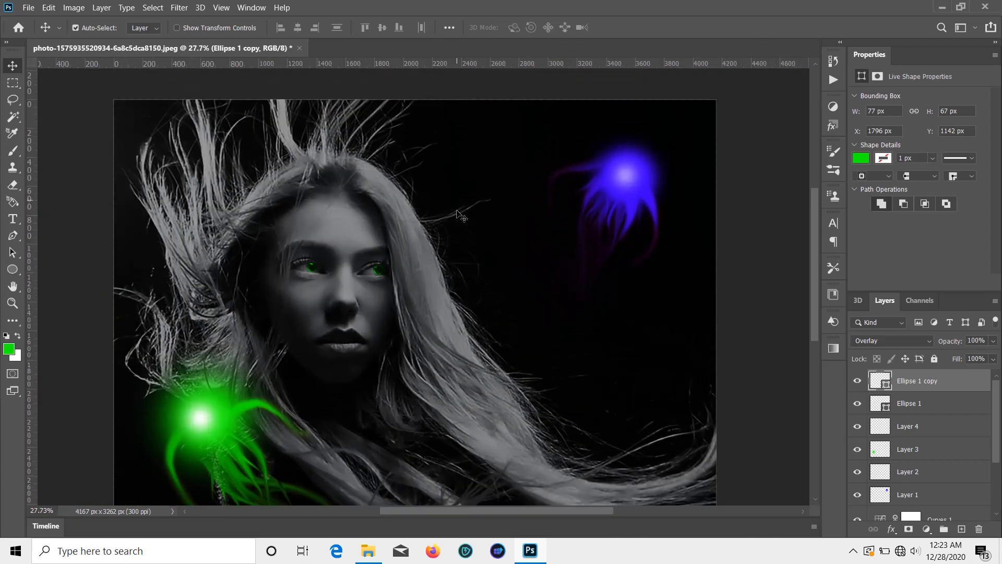
pyautogui.scroll(-1, 715, 378)
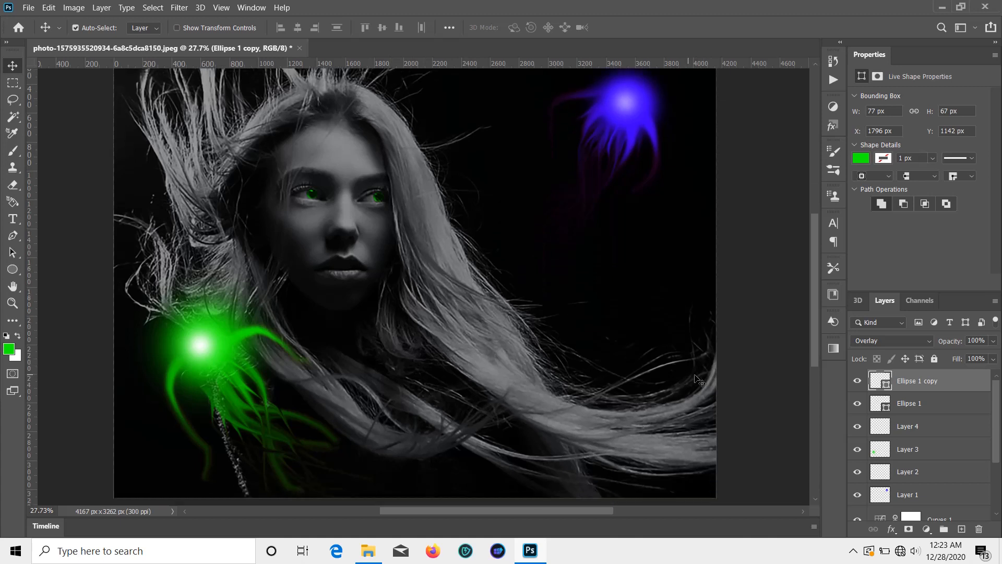
pyautogui.click(962, 529)
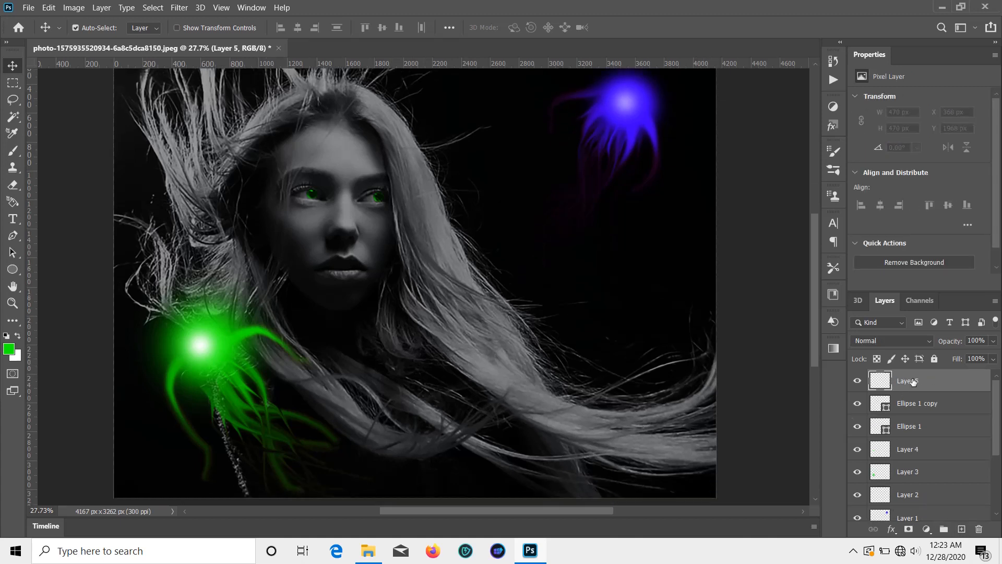
pyautogui.click(926, 343)
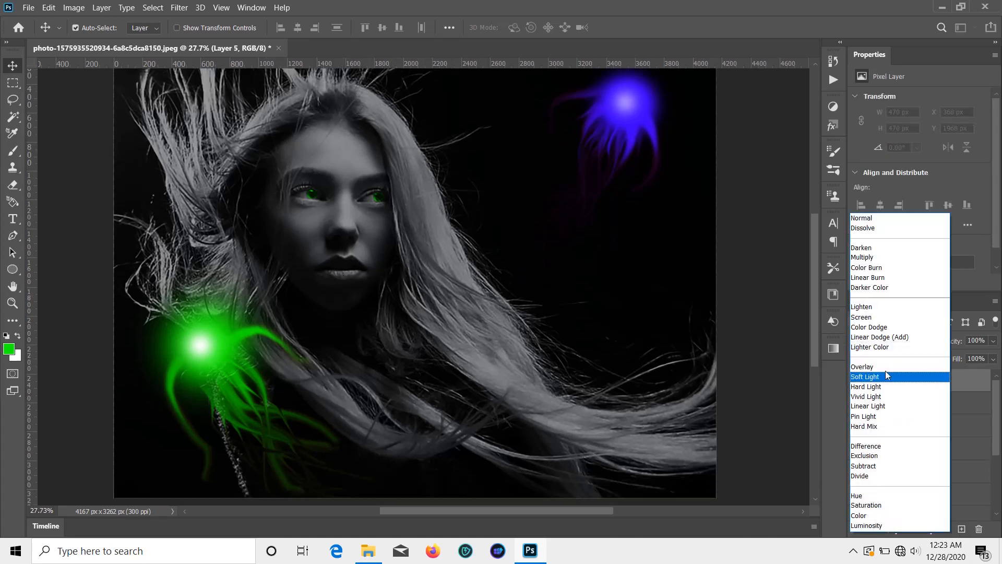
pyautogui.click(876, 369)
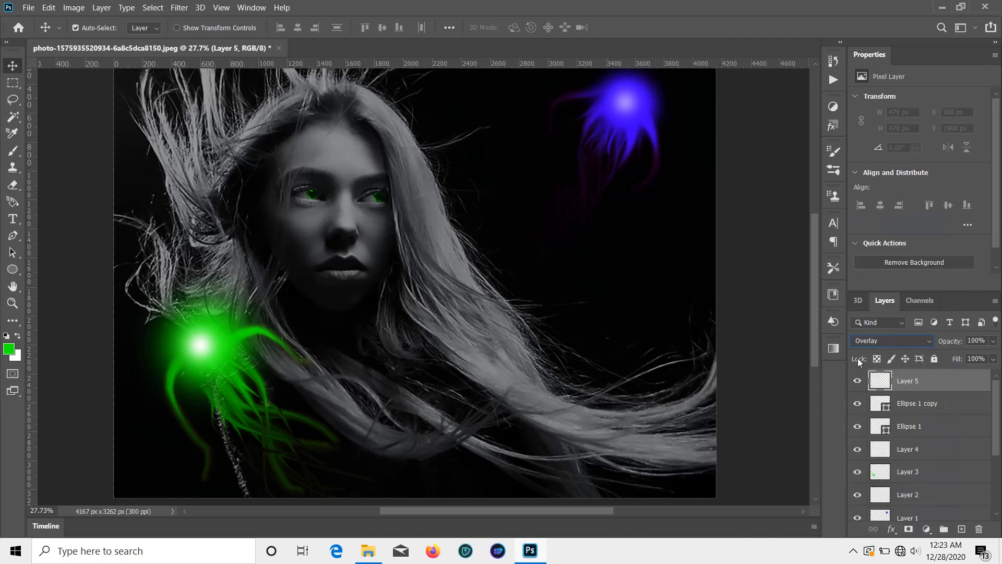
# - Keep bright green (12fd00) as the foreground color and enlarge the soft brush to 700 px
pyautogui.click(9, 349)
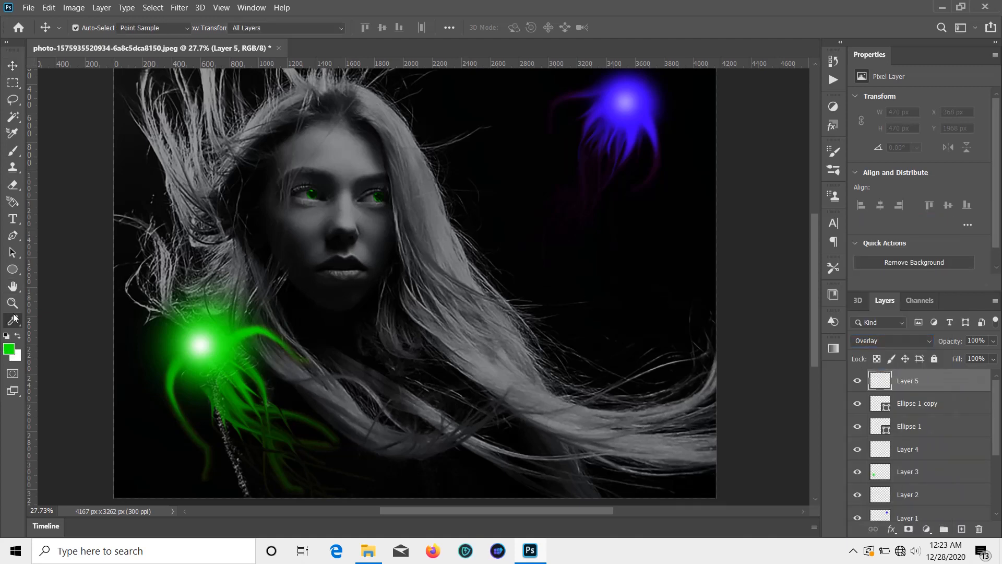
pyautogui.click(14, 151)
pyautogui.click(935, 299)
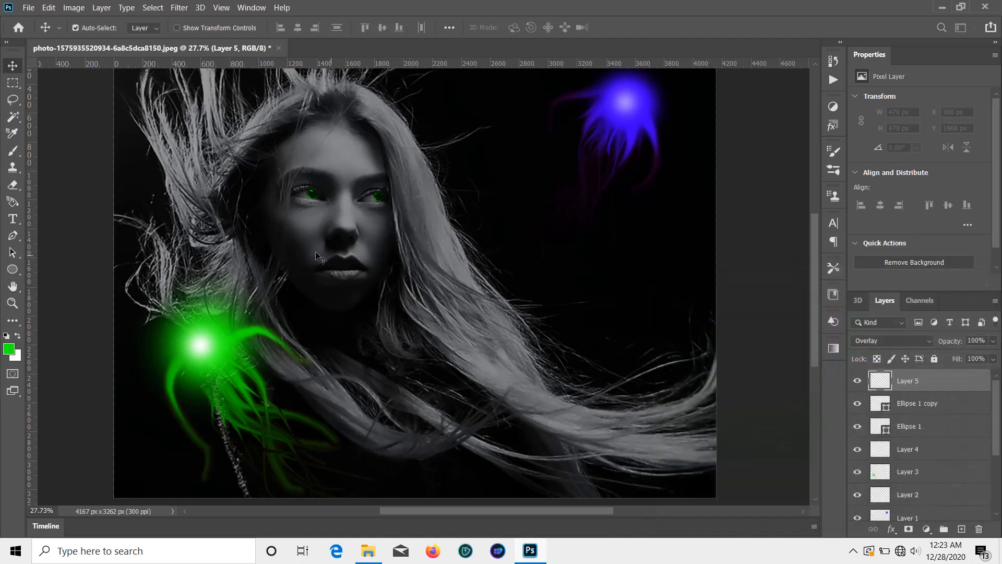
pyautogui.click(13, 150)
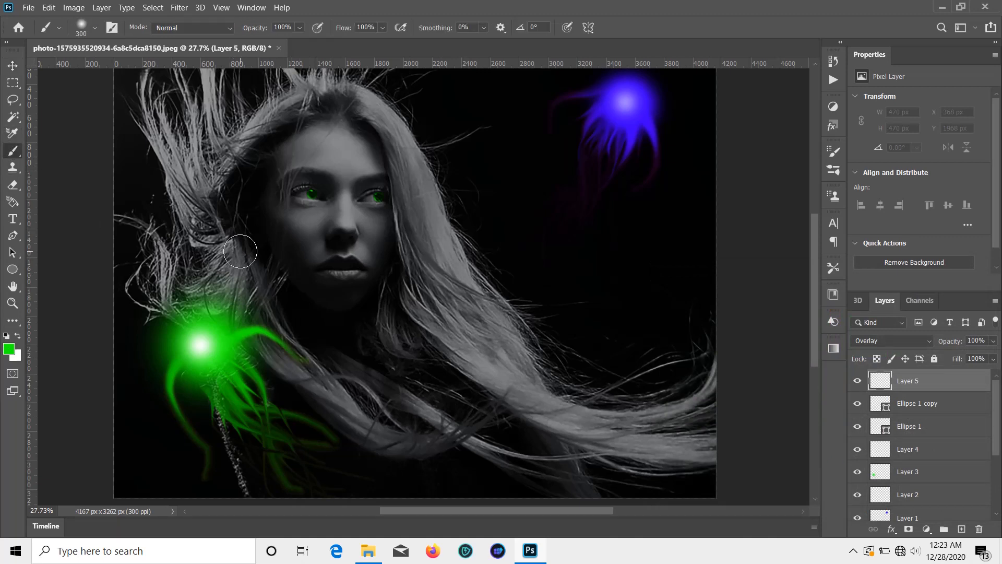
pyautogui.press(']')
pyautogui.press(']')
pyautogui.press(']')
pyautogui.press(']')
# - Lower the new layer's opacity to 46% and paint green light over the shadowed face side, the lower hair and the strands around the green jellyfish
pyautogui.click(993, 341)
pyautogui.click(193, 229)
pyautogui.moveTo(206, 236)
pyautogui.mouseDown()
pyautogui.moveTo(234, 250)
pyautogui.moveTo(222, 216)
pyautogui.moveTo(259, 256)
pyautogui.moveTo(192, 257)
pyautogui.moveTo(158, 230)
pyautogui.moveTo(158, 241)
pyautogui.moveTo(255, 262)
pyautogui.moveTo(268, 250)
pyautogui.moveTo(351, 278)
pyautogui.moveTo(331, 282)
pyautogui.moveTo(264, 217)
pyautogui.moveTo(387, 325)
pyautogui.moveTo(318, 318)
pyautogui.moveTo(396, 386)
pyautogui.moveTo(435, 400)
pyautogui.moveTo(326, 377)
pyautogui.moveTo(497, 416)
pyautogui.moveTo(427, 393)
pyautogui.moveTo(584, 440)
pyautogui.moveTo(248, 417)
pyautogui.moveTo(510, 445)
pyautogui.moveTo(433, 434)
pyautogui.moveTo(653, 437)
pyautogui.mouseUp()
pyautogui.scroll(-2, 418, 398)
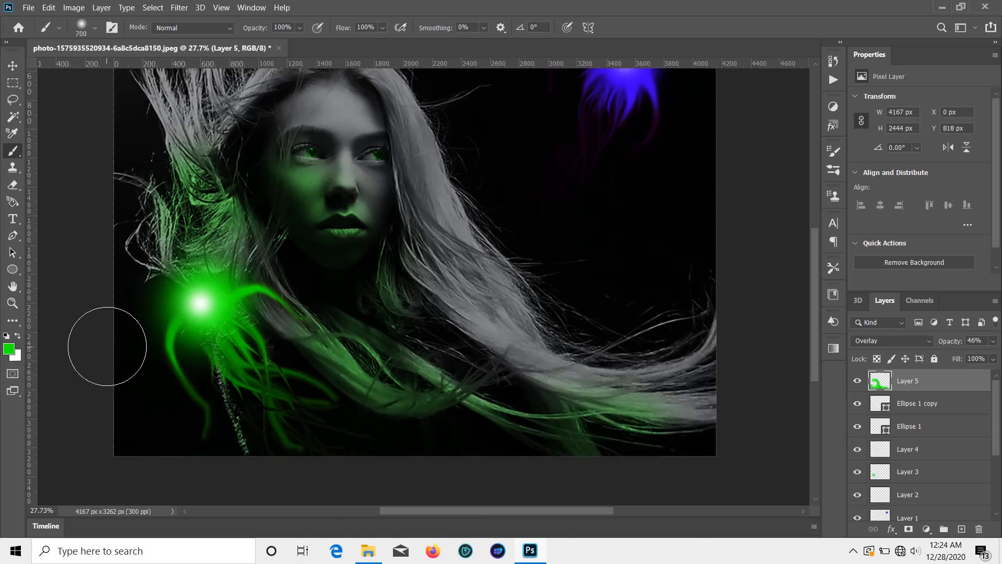
pyautogui.moveTo(156, 274)
pyautogui.mouseDown()
pyautogui.moveTo(172, 221)
pyautogui.moveTo(217, 242)
pyautogui.mouseUp()
pyautogui.scroll(2, 175, 177)
pyautogui.moveTo(140, 219); pyautogui.dragTo(179, 101)
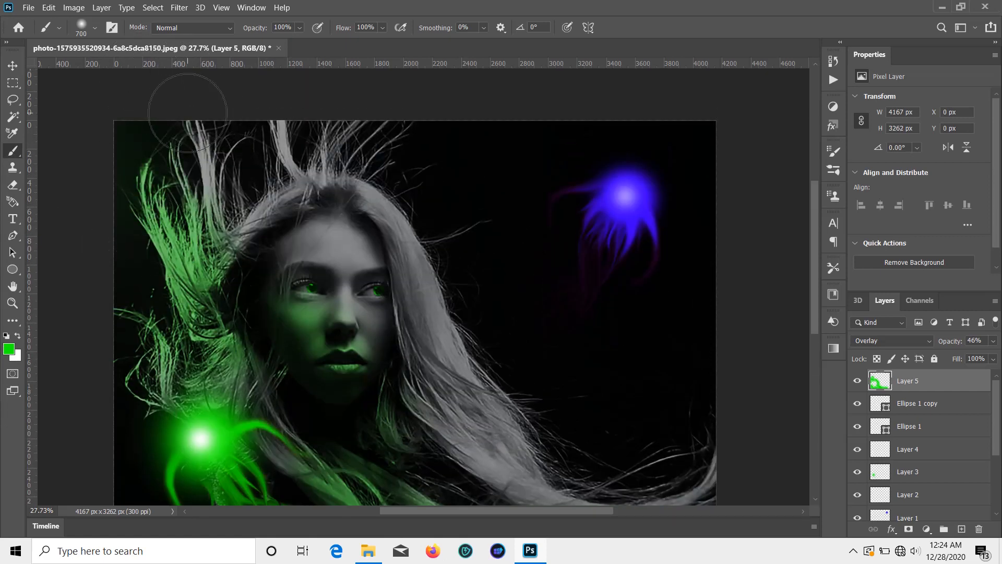
# - Set the green light layer's opacity to 37%
pyautogui.scroll(-2, 179, 100)
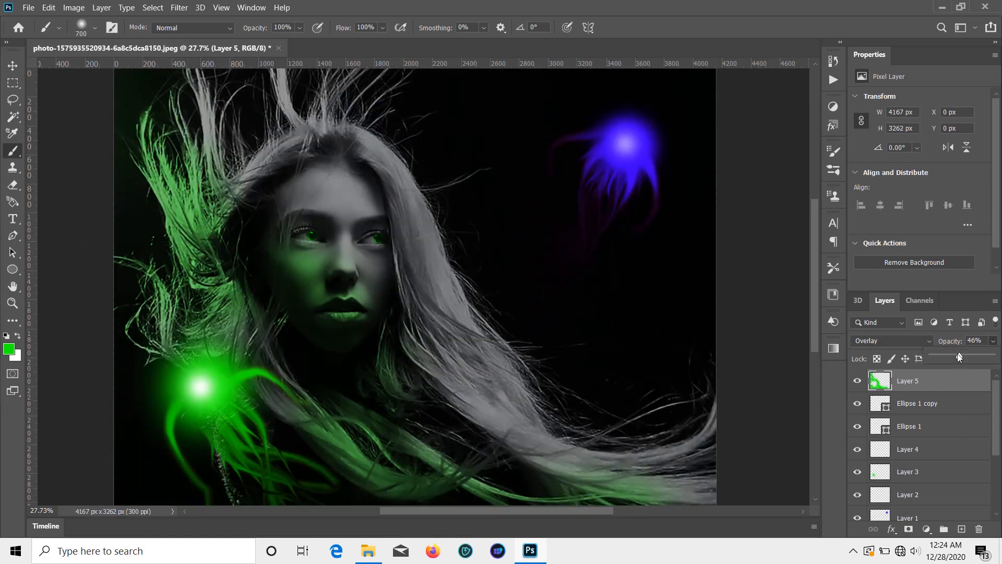
pyautogui.moveTo(957, 353); pyautogui.dragTo(954, 350)
pyautogui.scroll(-2, 949, 352)
pyautogui.scroll(4, 361, 294)
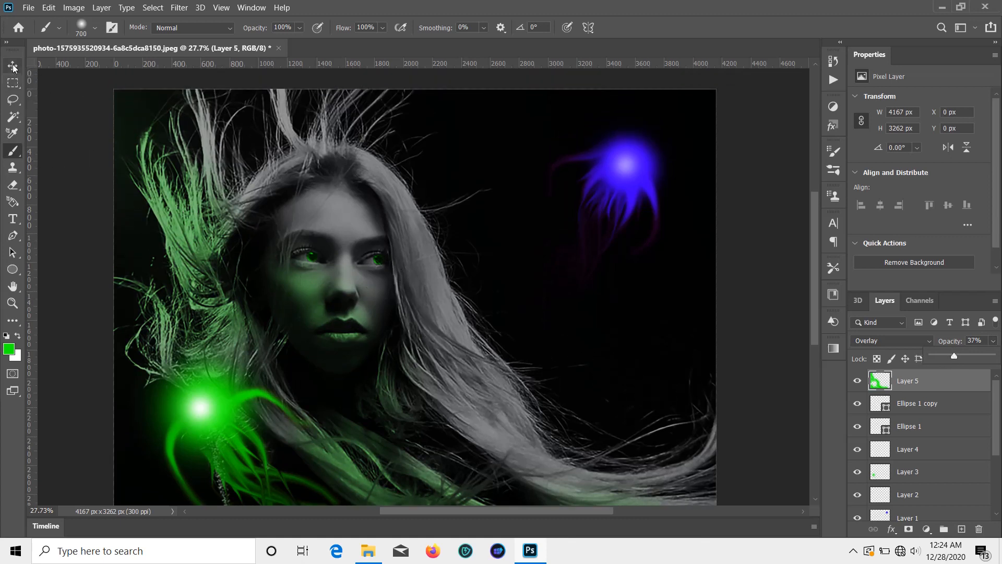
# - Add another new layer on top of the stack and set its blend mode to Overlay
pyautogui.click(13, 67)
pyautogui.click(961, 529)
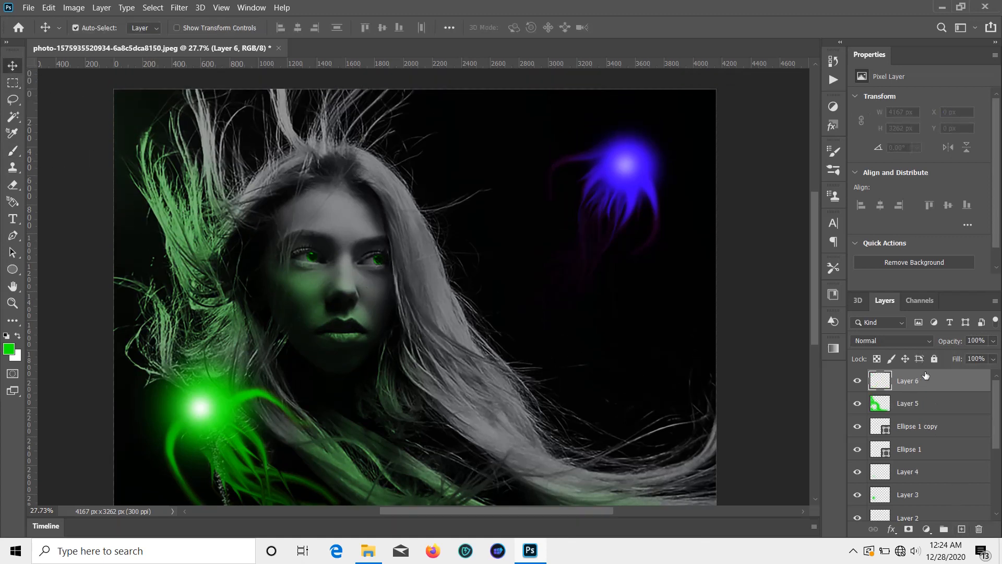
pyautogui.click(933, 342)
pyautogui.click(887, 368)
# - Set the foreground color to the blue-violet sampled from the glowing blue jellyfish
pyautogui.click(8, 348)
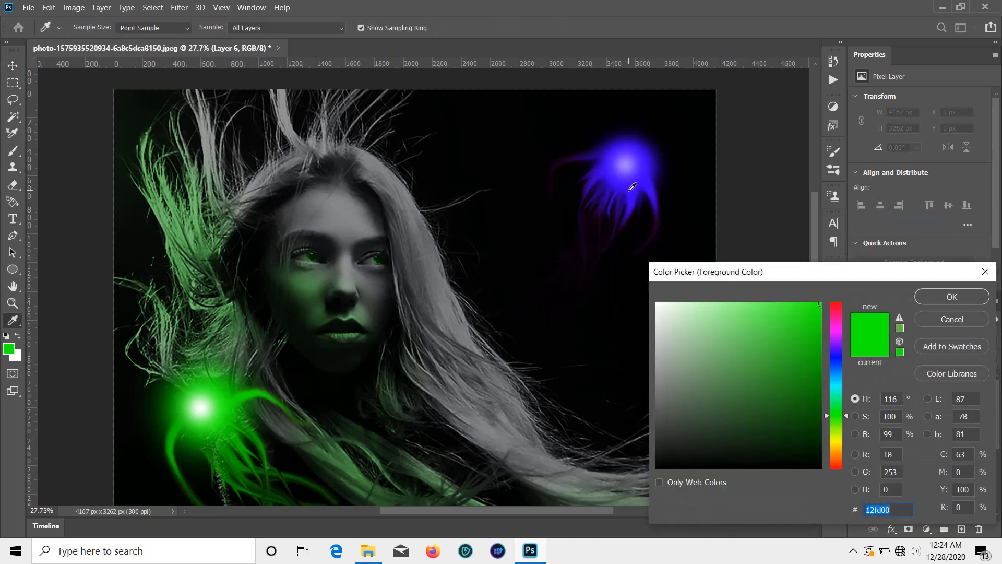
pyautogui.click(630, 187)
pyautogui.click(949, 297)
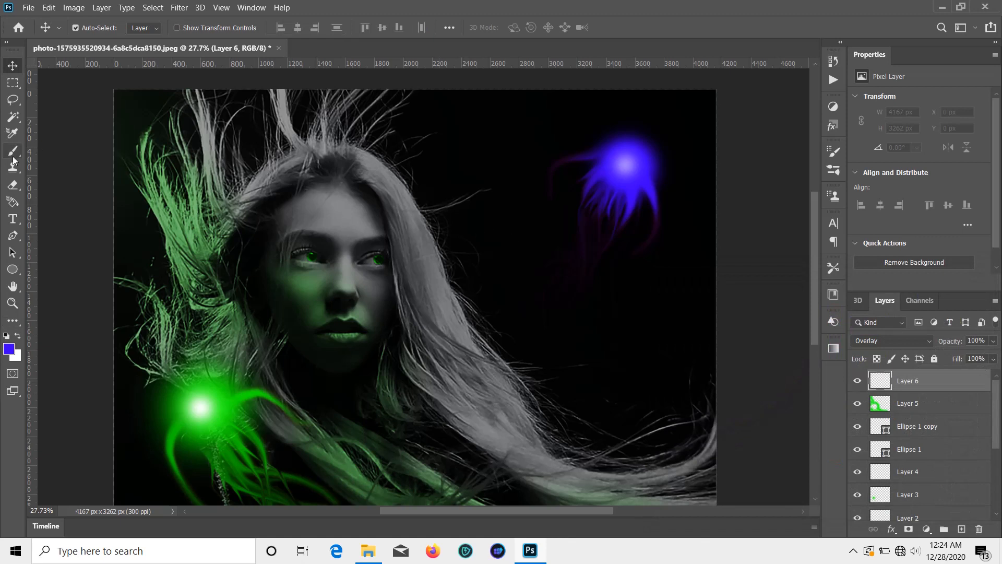
# - Set the new layer's opacity to 35% and brush blue-violet light down the long hair facing the blue jellyfish and over strands above the head
pyautogui.click(13, 152)
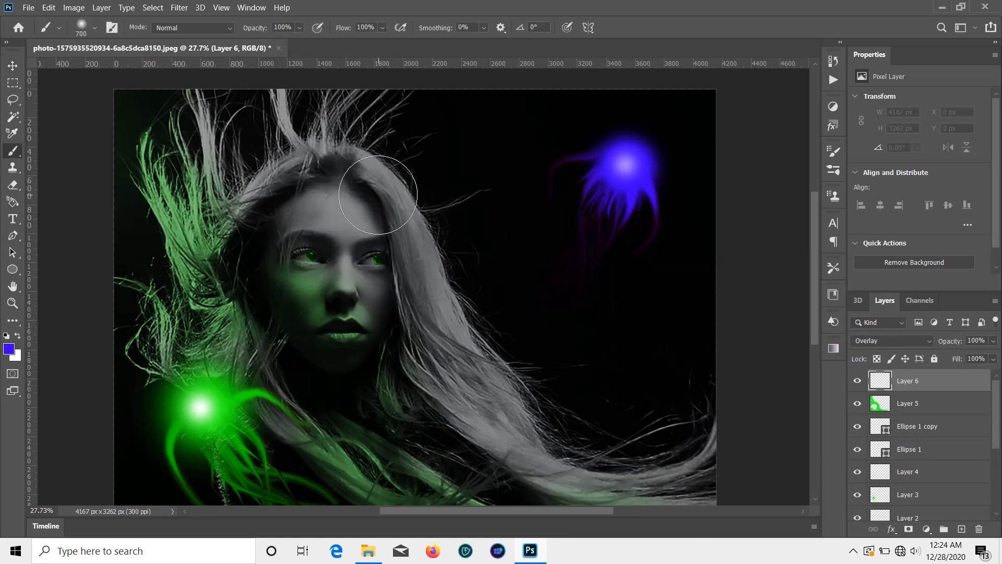
pyautogui.click(992, 341)
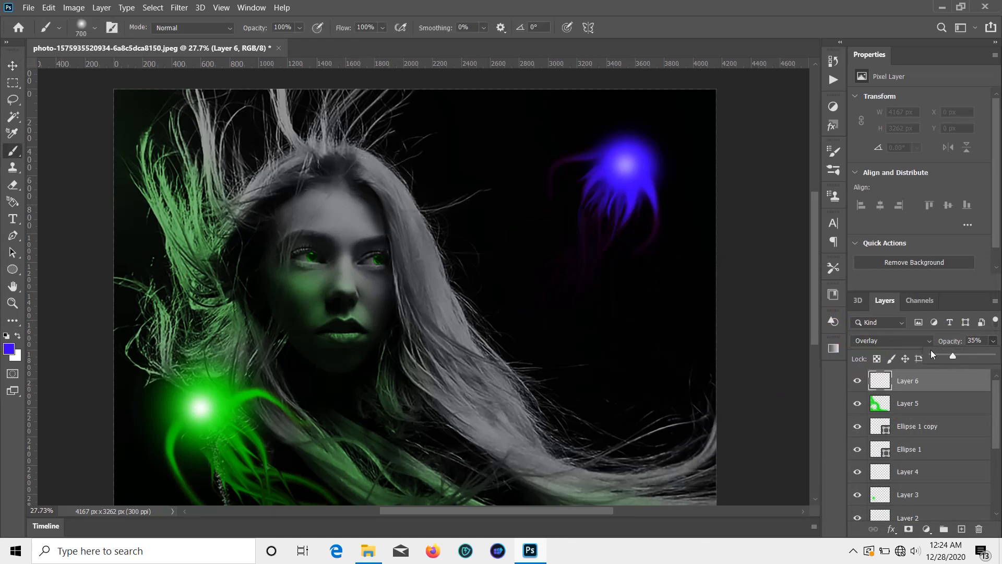
pyautogui.moveTo(396, 201); pyautogui.dragTo(482, 329)
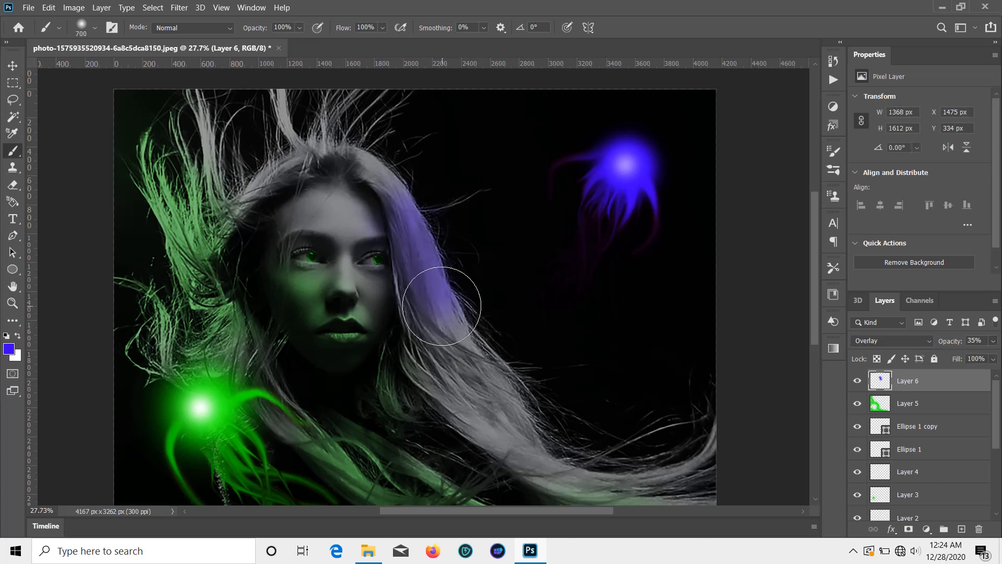
pyautogui.scroll(-2, 441, 306)
pyautogui.moveTo(454, 268); pyautogui.dragTo(528, 349)
pyautogui.scroll(-2, 528, 349)
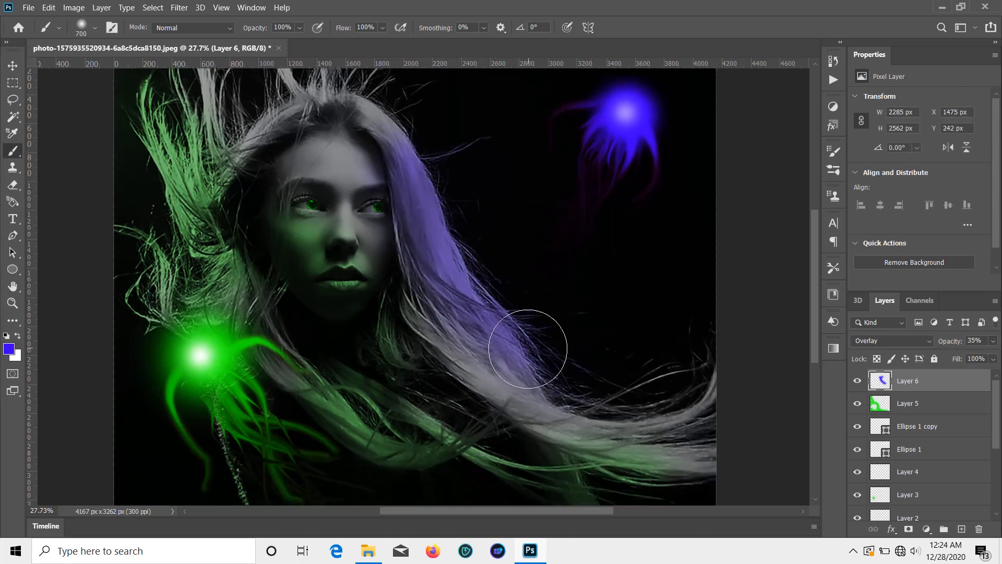
pyautogui.moveTo(441, 300); pyautogui.dragTo(661, 433)
pyautogui.scroll(3, 454, 209)
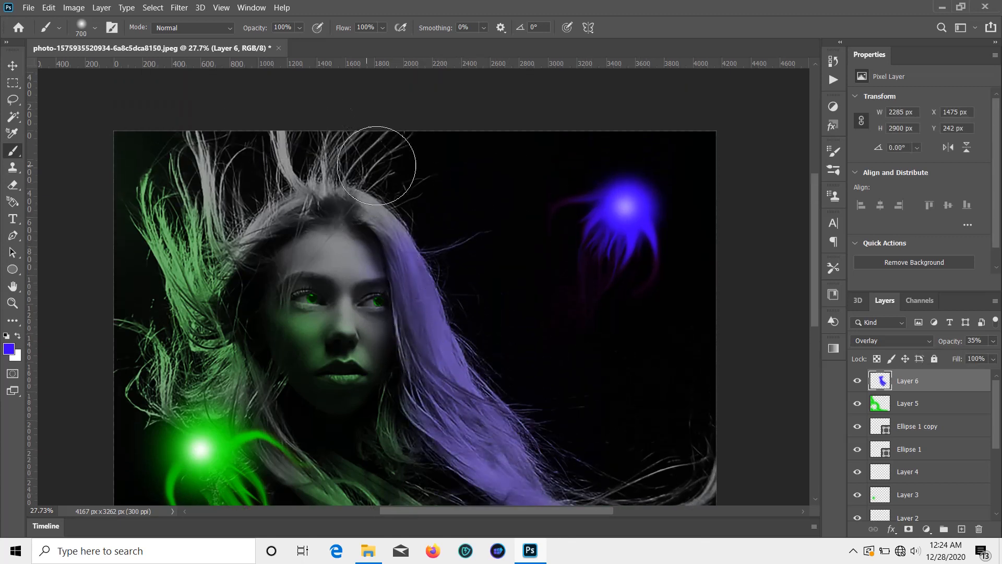
pyautogui.moveTo(377, 165)
pyautogui.mouseDown()
pyautogui.moveTo(408, 228)
pyautogui.moveTo(386, 214)
pyautogui.moveTo(433, 170)
pyautogui.moveTo(328, 186)
pyautogui.moveTo(496, 106)
pyautogui.moveTo(469, 144)
pyautogui.moveTo(425, 165)
pyautogui.moveTo(411, 203)
pyautogui.mouseUp()
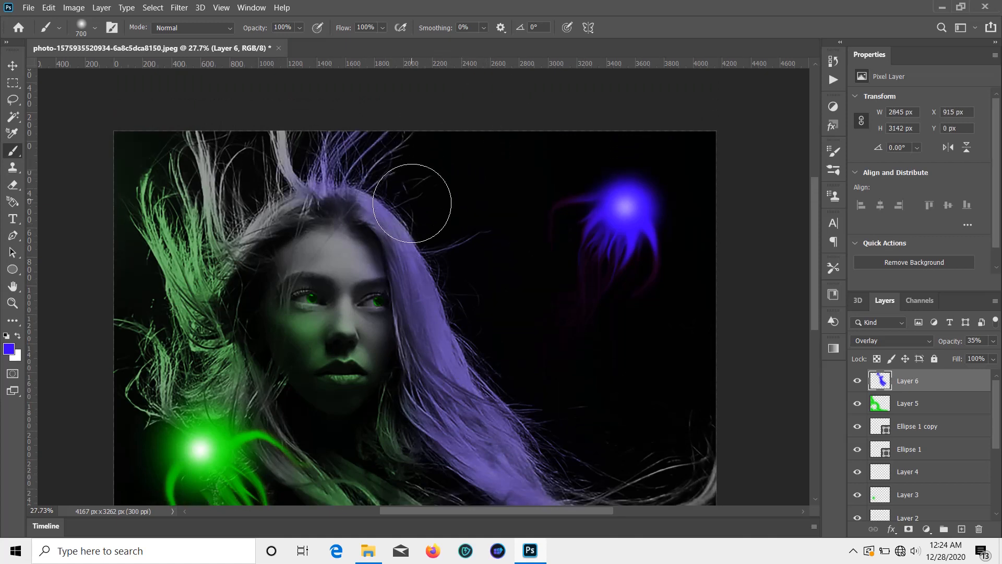
pyautogui.scroll(-1, 410, 203)
pyautogui.moveTo(277, 173); pyautogui.dragTo(225, 214)
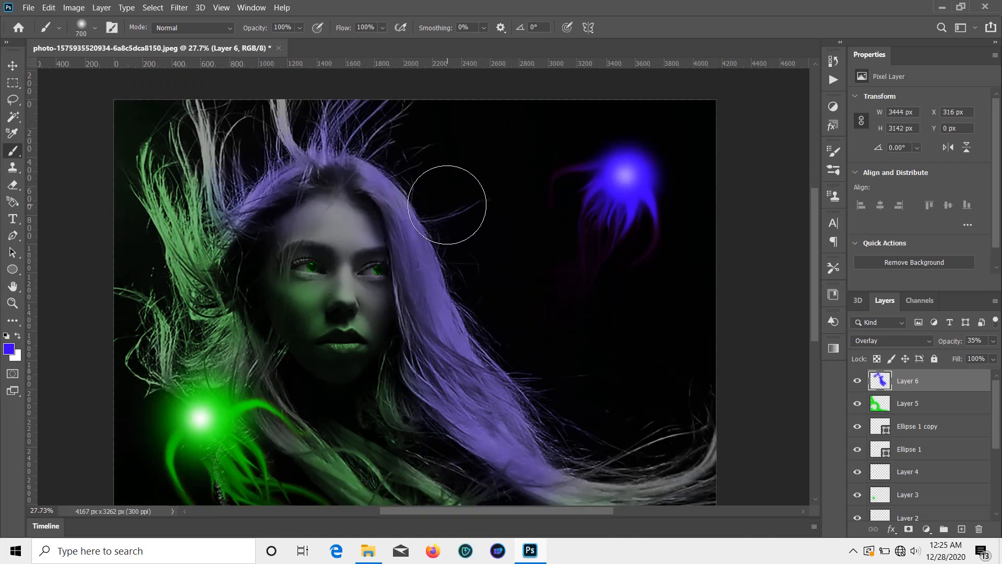
pyautogui.hotkey('ctrl', 'z')
# - Continue painting blue-violet light along the flowing hair ends toward the image's right edge
pyautogui.scroll(-4, 527, 215)
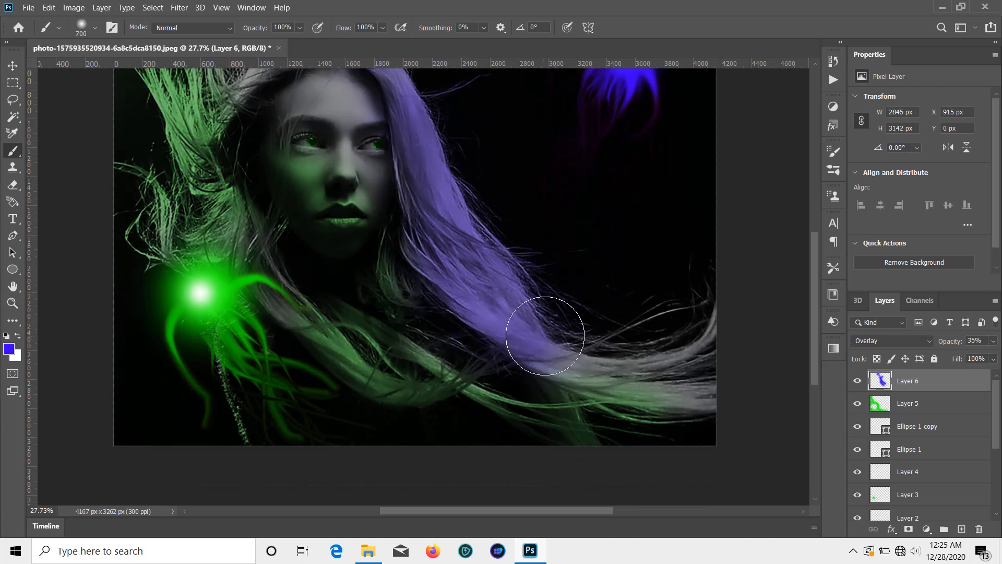
pyautogui.scroll(1, 545, 336)
pyautogui.moveTo(547, 335)
pyautogui.mouseDown()
pyautogui.moveTo(551, 356)
pyautogui.moveTo(711, 410)
pyautogui.mouseUp()
pyautogui.scroll(3, 705, 400)
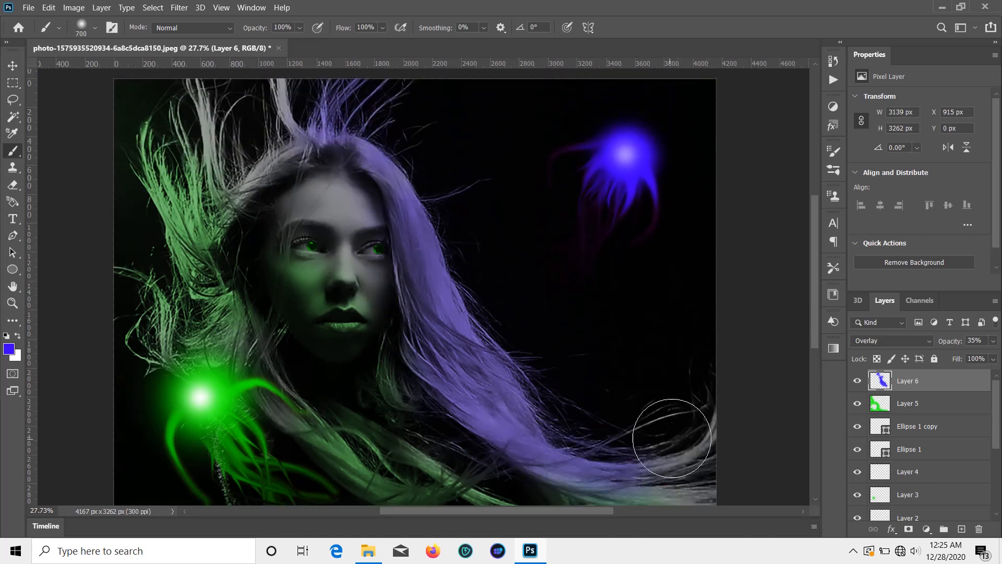
pyautogui.moveTo(672, 439); pyautogui.dragTo(645, 444)
pyautogui.press('v')
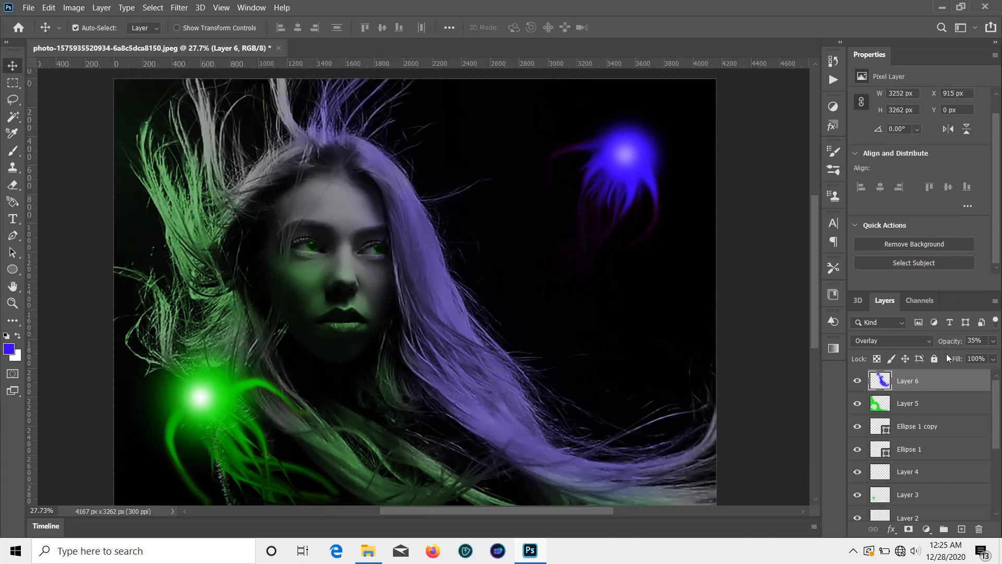
# - Select Layer 5, which holds the green light
pyautogui.scroll(-1, 947, 358)
pyautogui.click(921, 406)
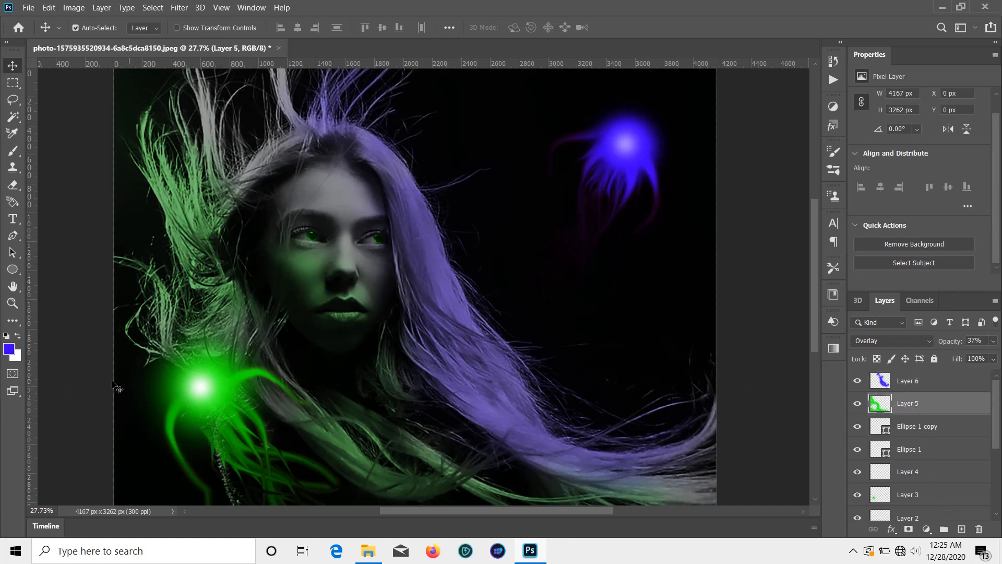
pyautogui.click(9, 349)
pyautogui.click(164, 292)
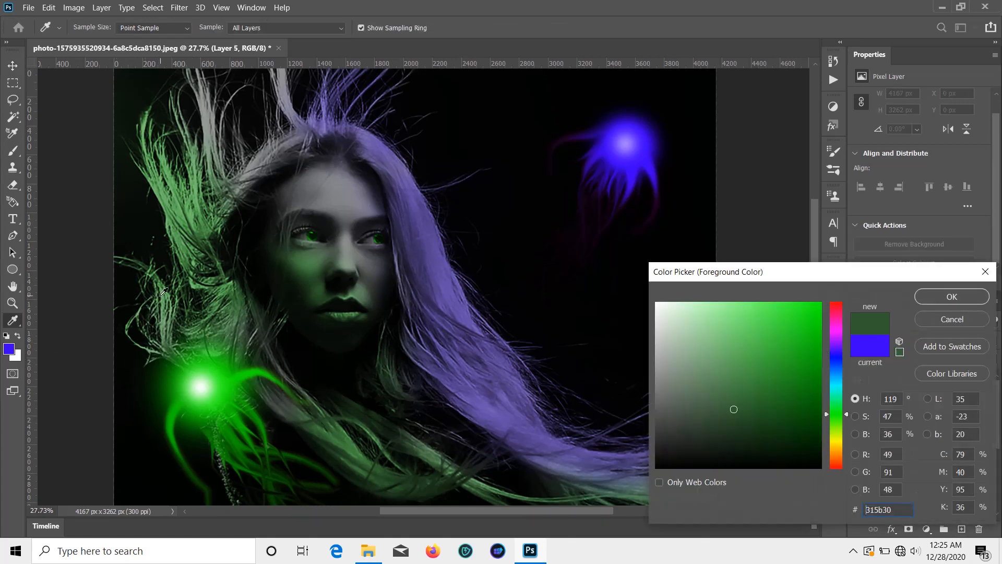
pyautogui.click(951, 297)
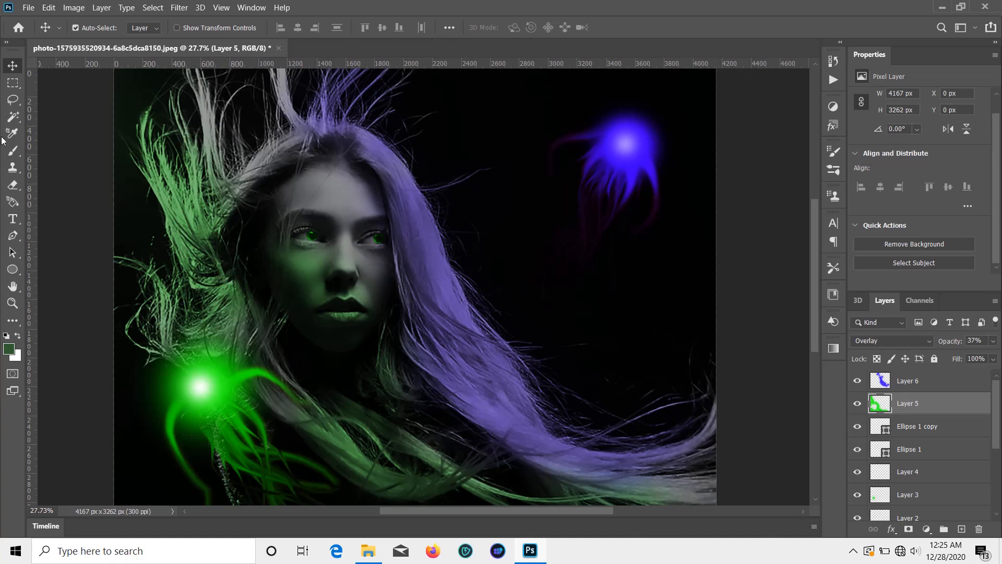
# - Ready the Brush tool with bright green 43fd36, sampled from the green jellyfish's glow, as the foreground color
pyautogui.click(12, 151)
pyautogui.click(8, 348)
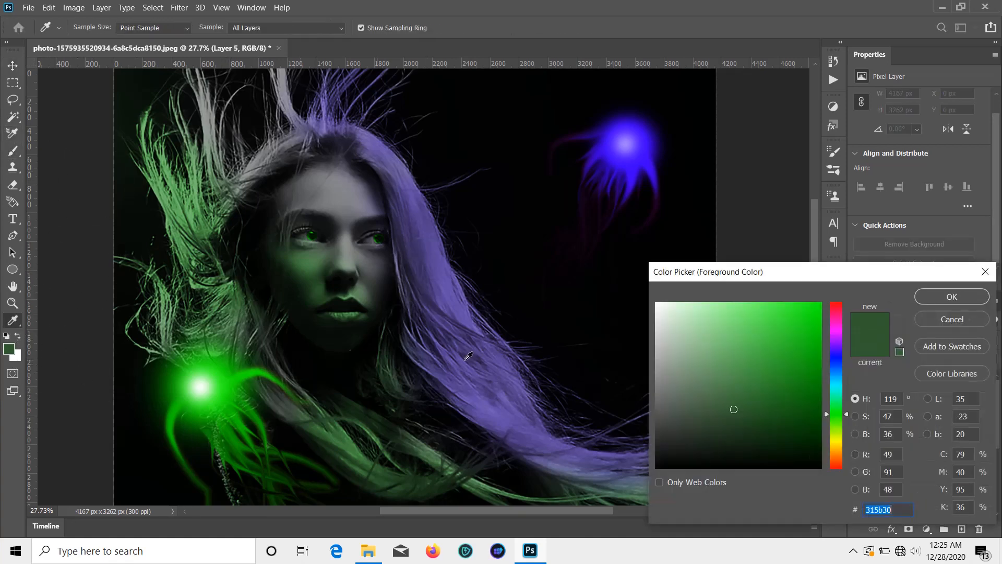
pyautogui.click(220, 387)
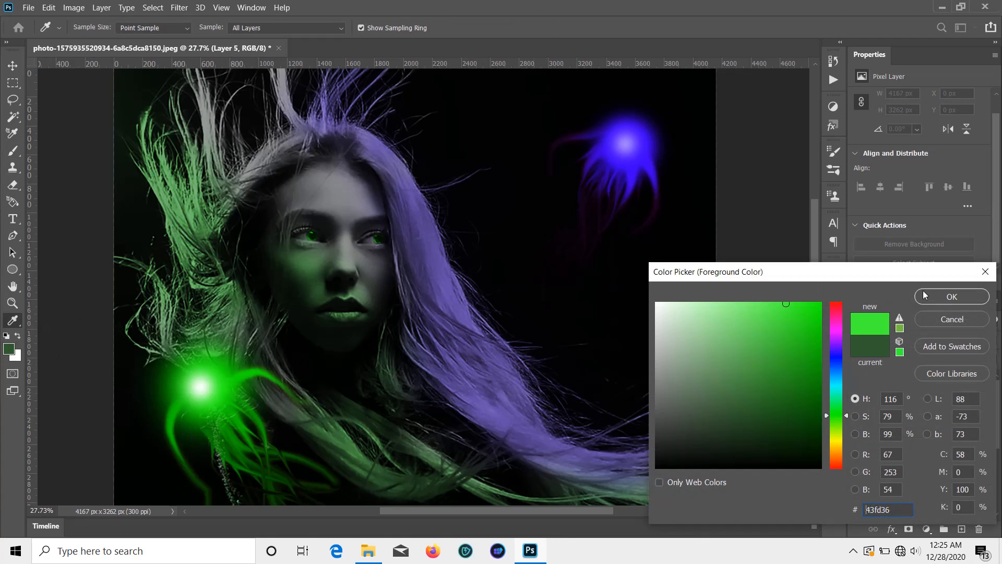
pyautogui.click(952, 296)
# - Paint green light over the remaining gray strands above the head on the green jellyfish's side and across the lower hair
pyautogui.scroll(2, 261, 246)
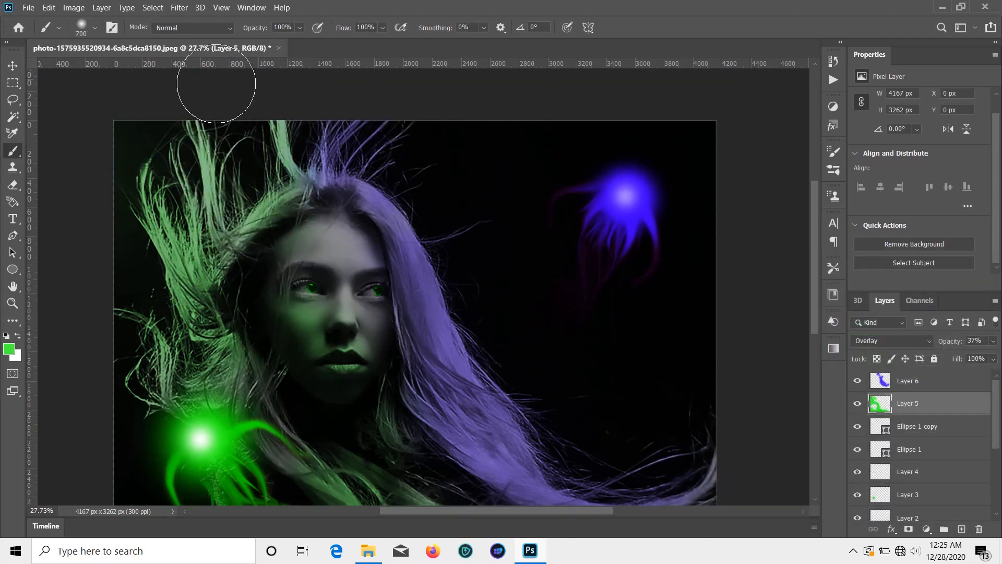
pyautogui.scroll(-7, 356, 244)
pyautogui.scroll(-1, 356, 243)
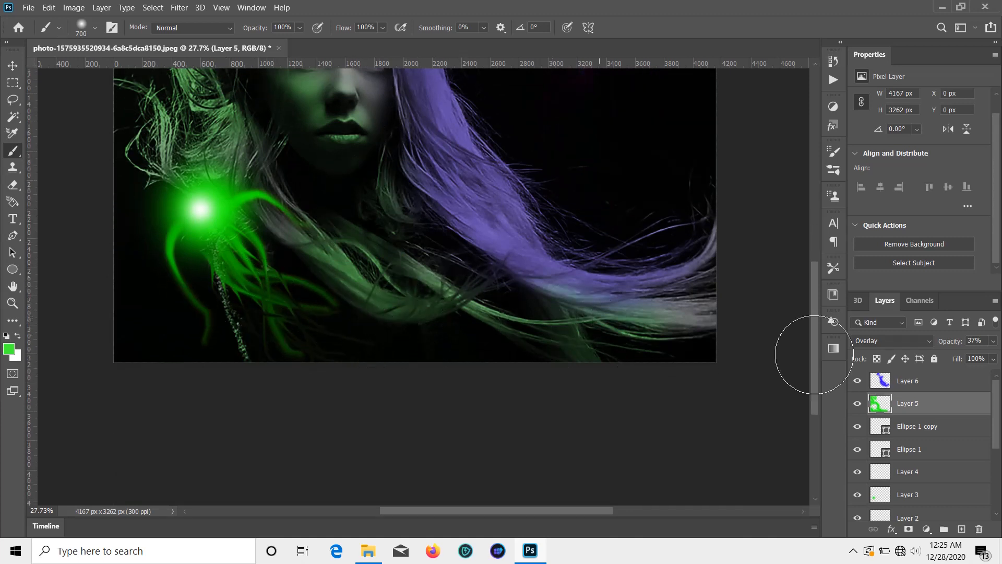
pyautogui.scroll(3, 732, 358)
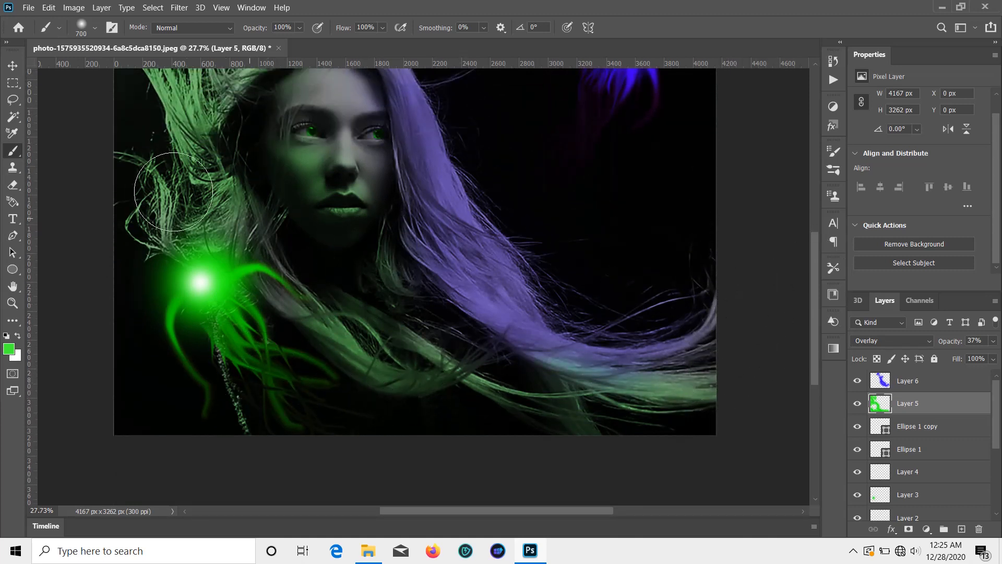
pyautogui.scroll(1, 736, 334)
pyautogui.press('v')
pyautogui.scroll(4, 375, 302)
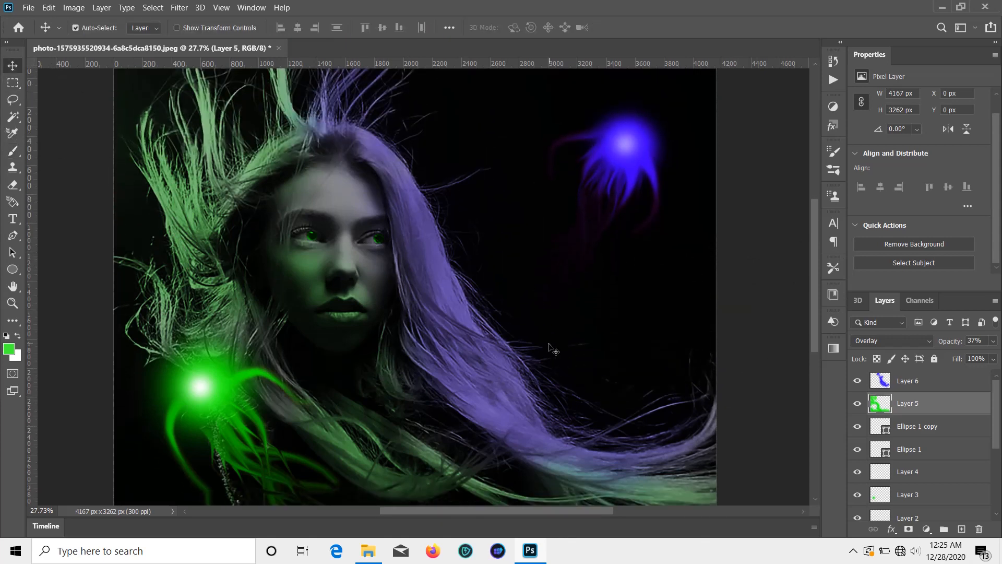
# - Add a new layer at the top of the layer stack and set its blend mode to Soft Light
pyautogui.scroll(-3, 402, 223)
pyautogui.scroll(4, 384, 181)
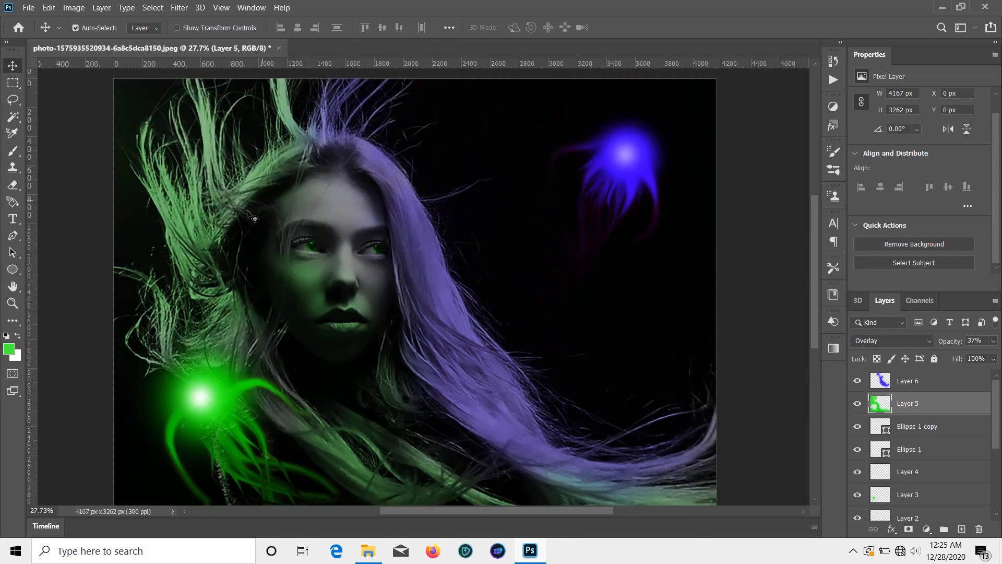
pyautogui.scroll(-2, 147, 232)
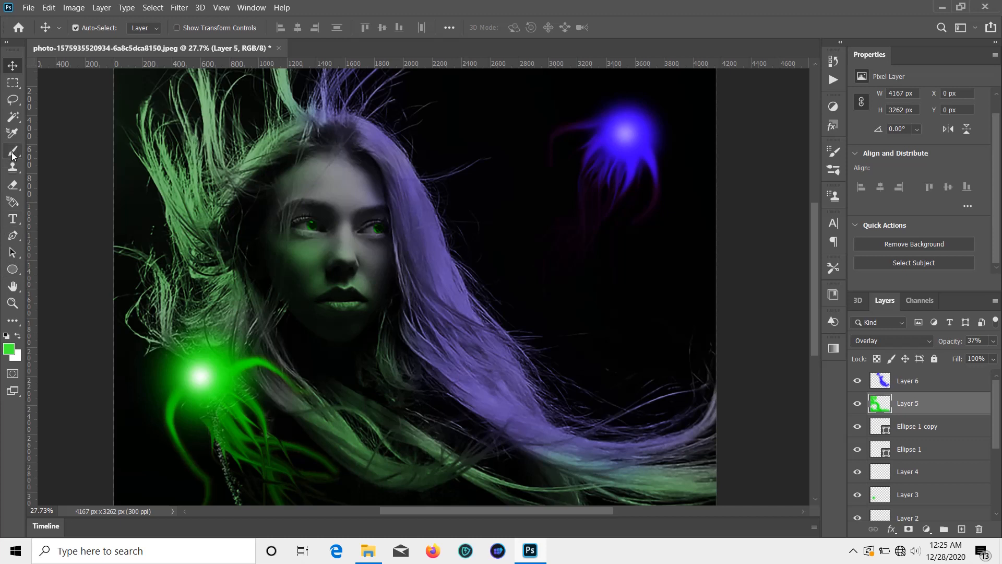
pyautogui.click(958, 529)
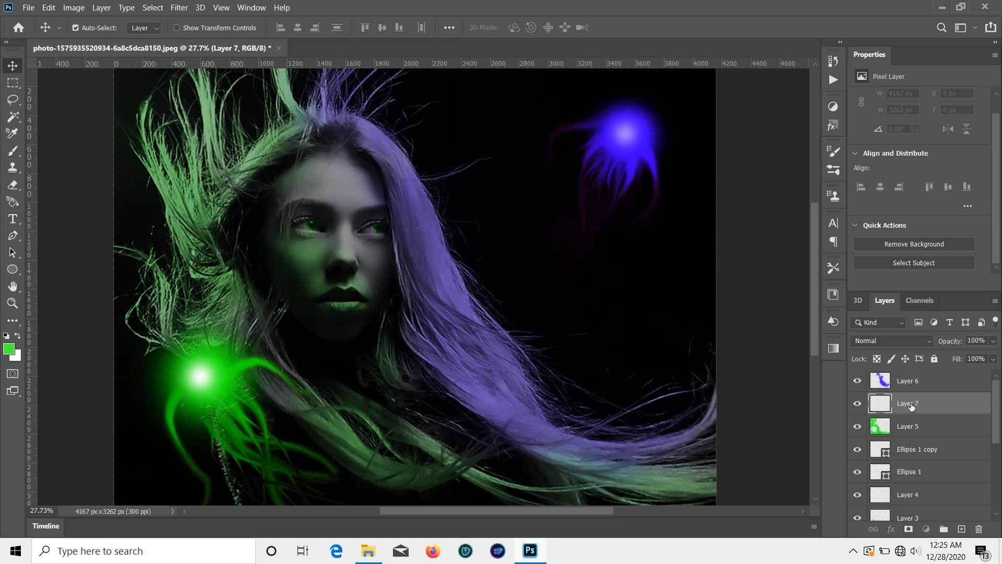
pyautogui.click(893, 341)
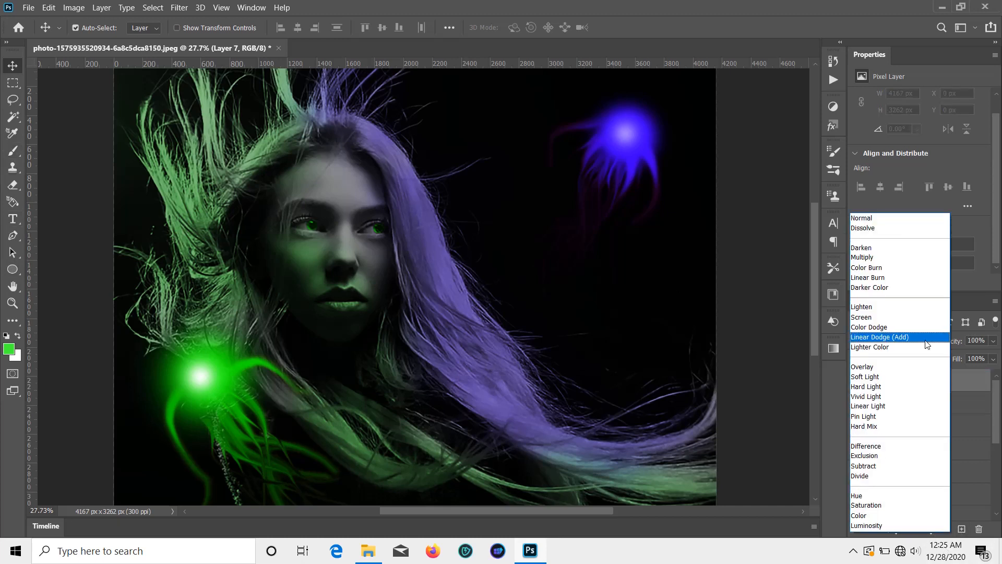
pyautogui.click(911, 375)
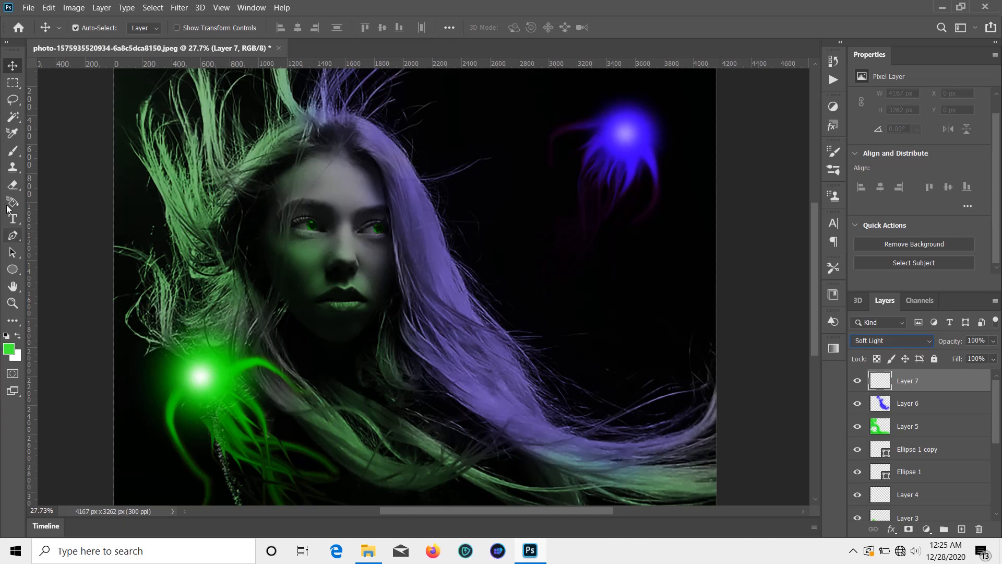
# - Paint bright green over the lower lip with a soft 70 px brush
pyautogui.click(13, 151)
pyautogui.scroll(6, 333, 313)
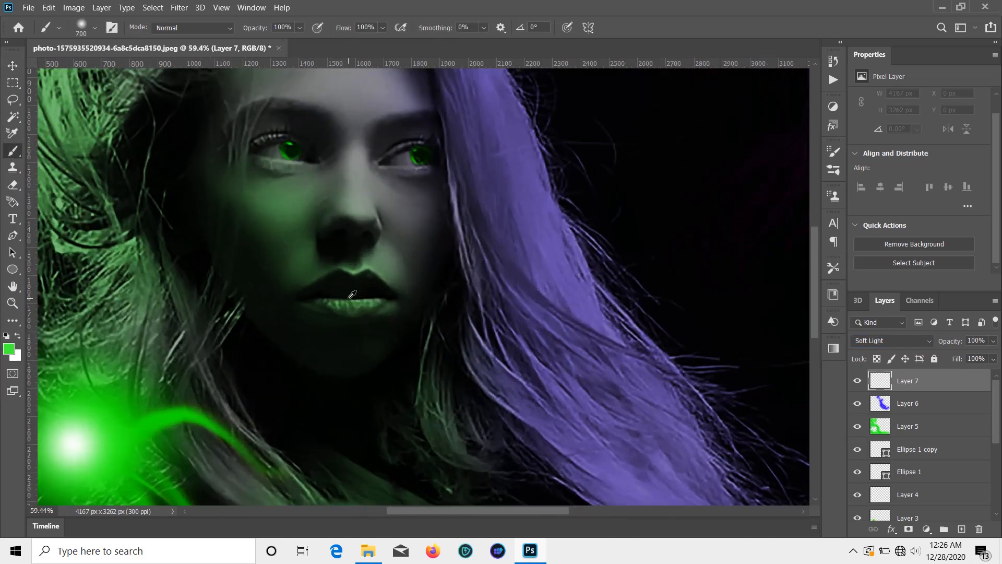
pyautogui.press('[')
pyautogui.press('[')
pyautogui.press('[')
pyautogui.press('[')
pyautogui.press('[')
pyautogui.press('[')
pyautogui.press('[')
pyautogui.press('[')
pyautogui.press('[')
pyautogui.press('[')
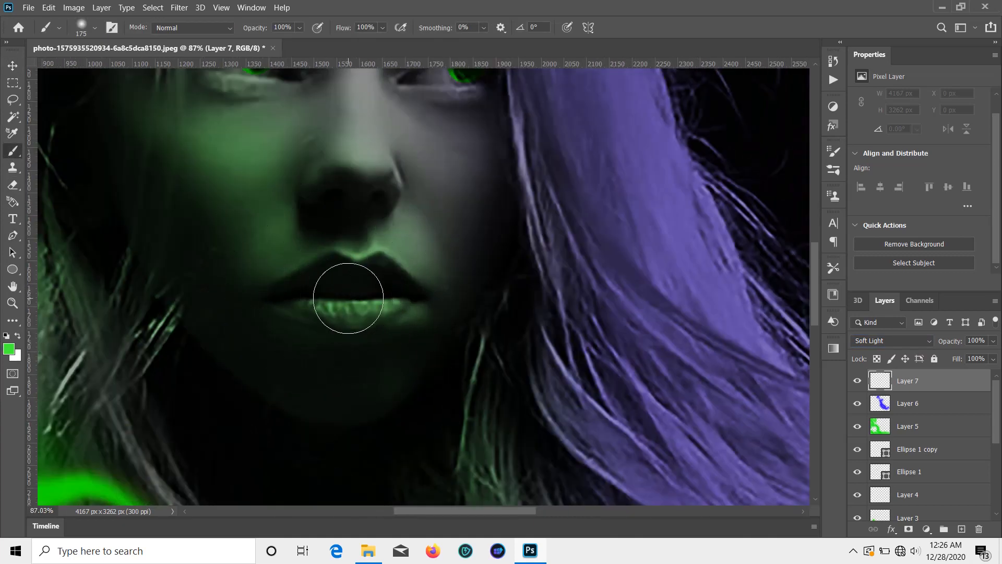
pyautogui.press('[')
pyautogui.press('[')
pyautogui.press('[')
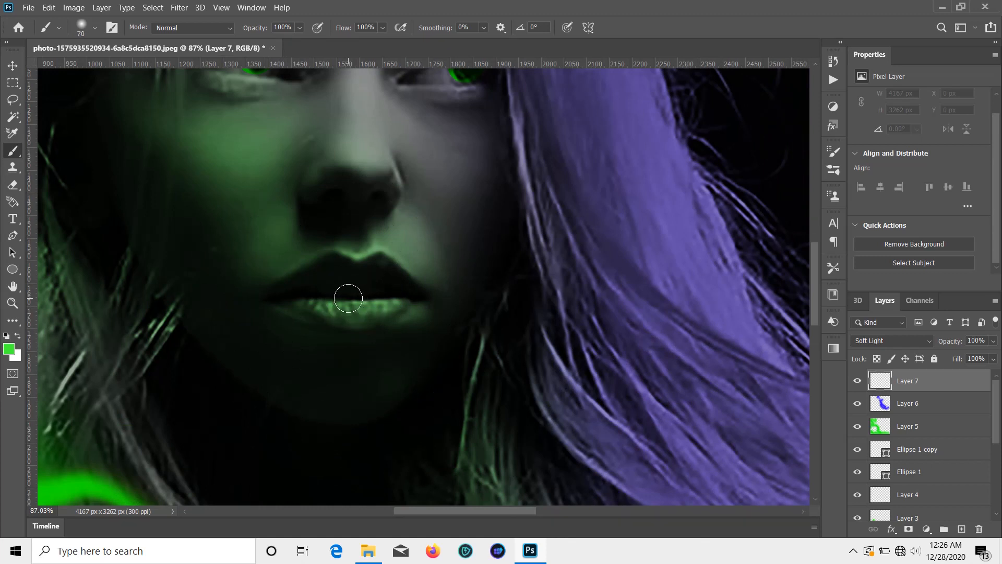
pyautogui.moveTo(311, 309)
pyautogui.mouseDown()
pyautogui.moveTo(350, 322)
pyautogui.moveTo(394, 307)
pyautogui.moveTo(312, 314)
pyautogui.moveTo(370, 313)
pyautogui.mouseUp()
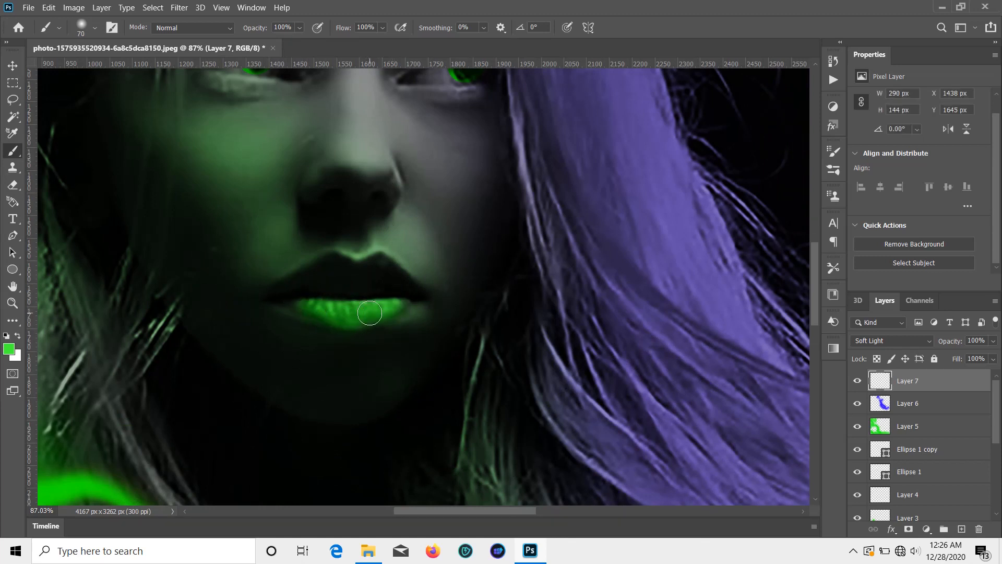
# - Lower the lip color layer's opacity to 51%
pyautogui.click(994, 341)
pyautogui.click(959, 355)
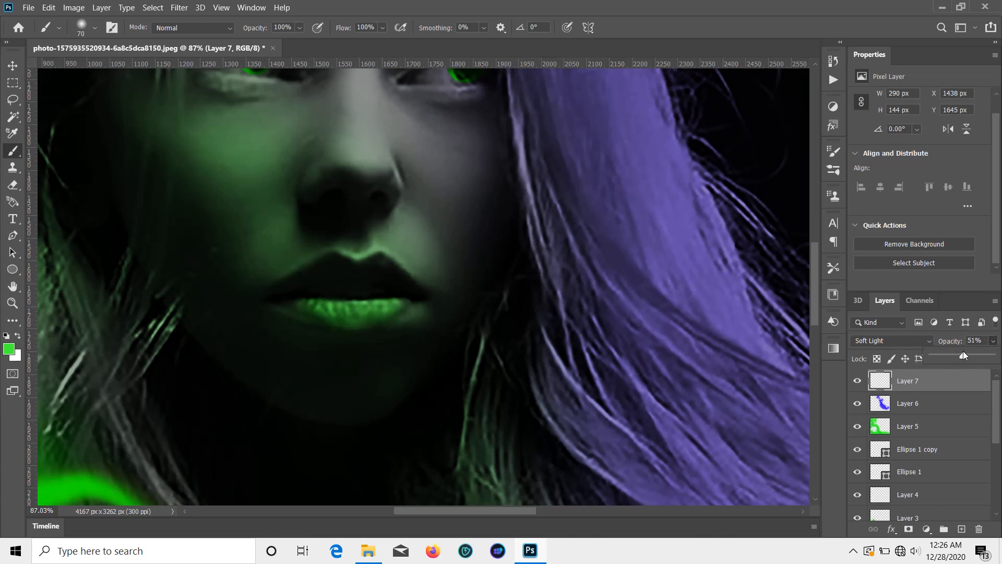
pyautogui.scroll(-5, 650, 301)
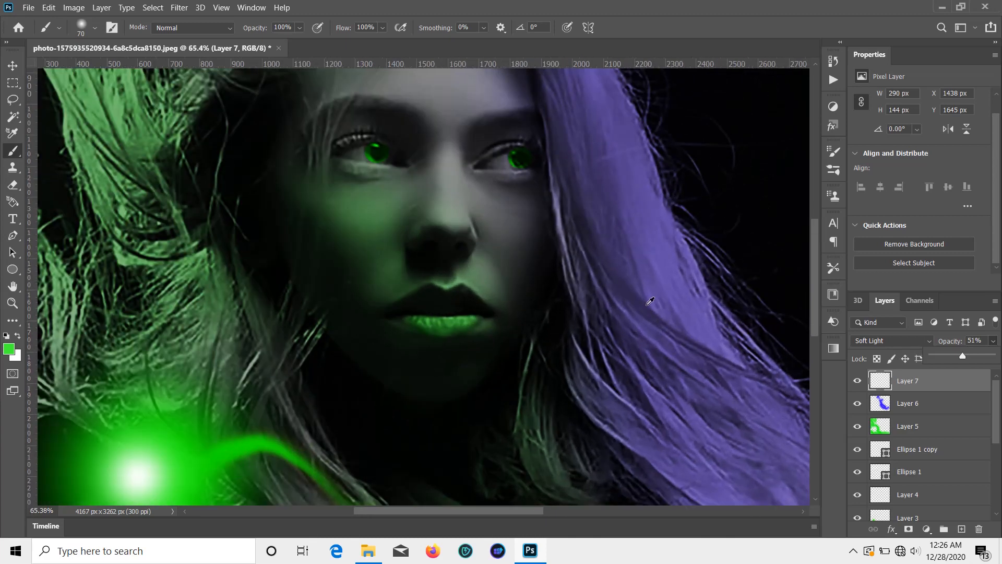
pyautogui.scroll(-3, 650, 302)
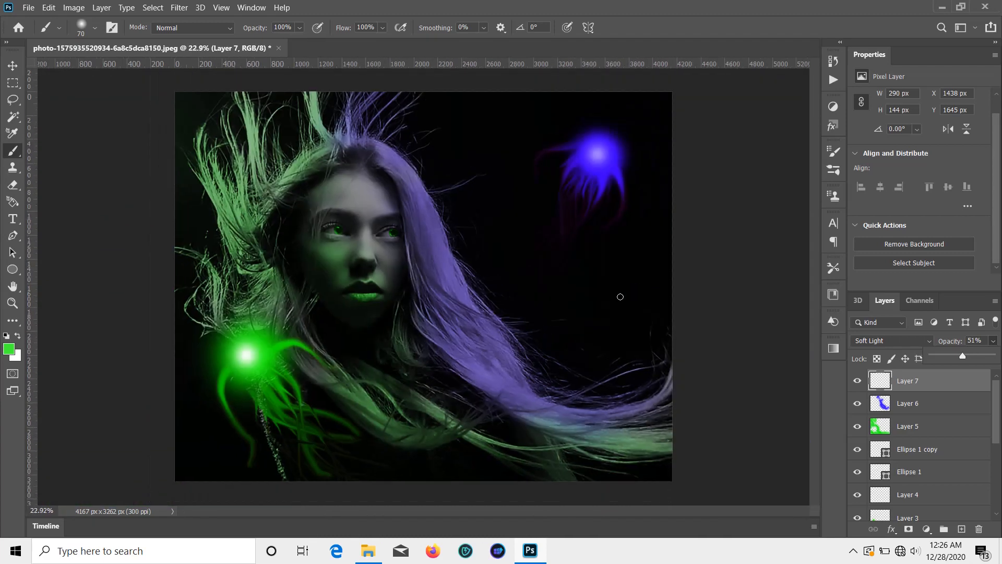
# - Add a new layer above the lip color layer and ready the Brush tool
pyautogui.click(13, 66)
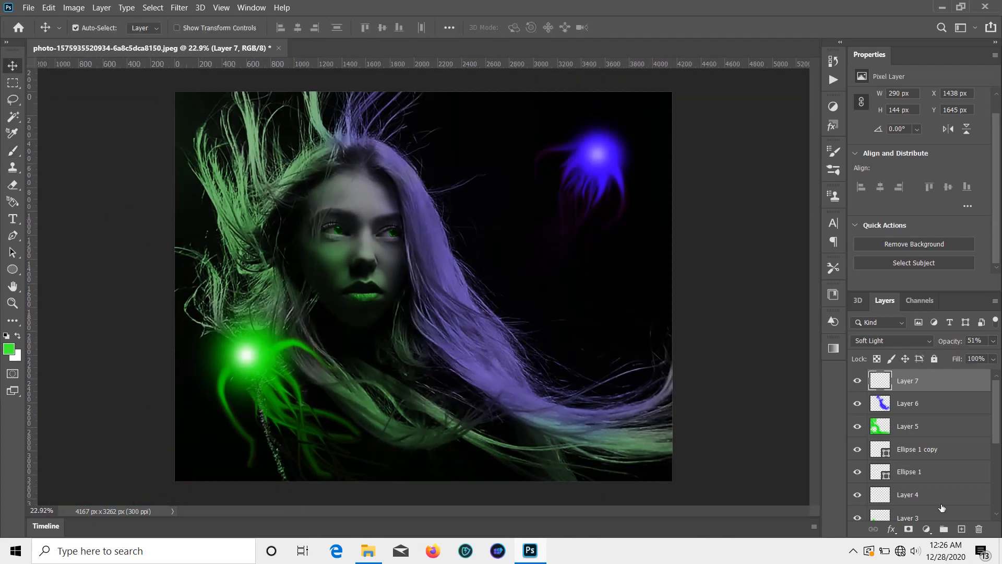
pyautogui.click(963, 530)
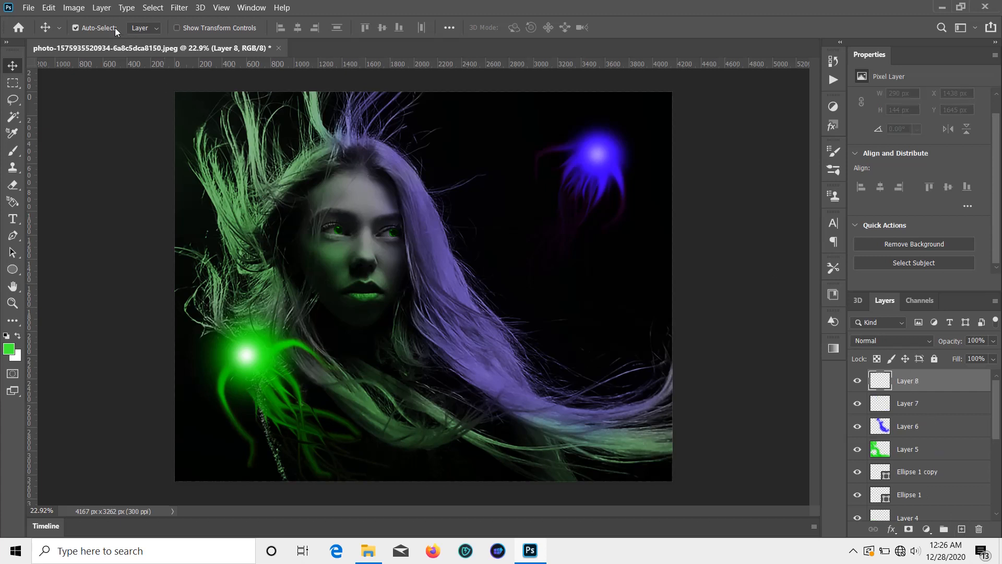
pyautogui.click(11, 152)
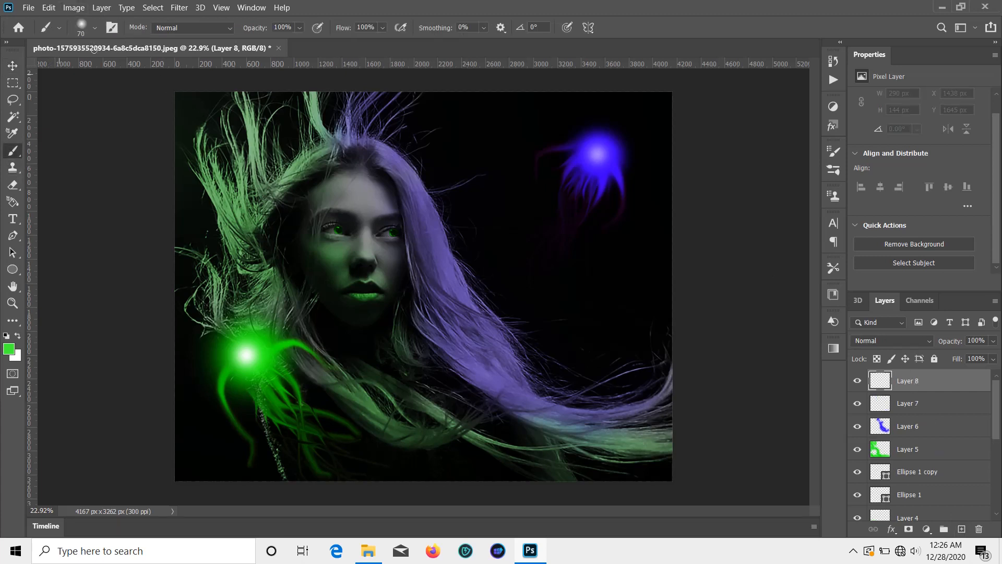
# - Try the spatter presets among the Special Effects Brushes and choose Kyle's Spatter Brushes - Supreme Spatter & Texture at 284 px
pyautogui.click(95, 30)
pyautogui.scroll(-2, 117, 167)
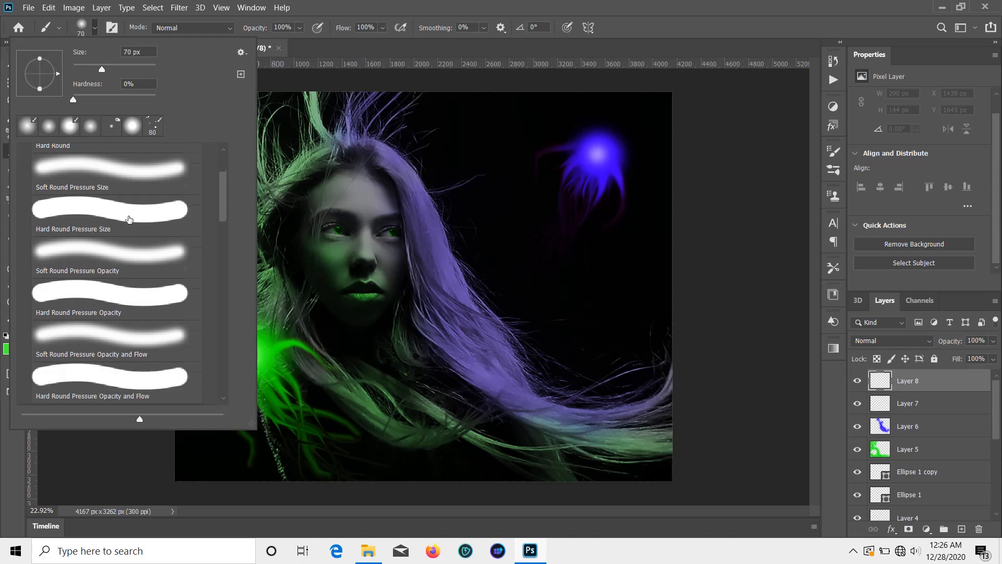
pyautogui.scroll(-10, 140, 294)
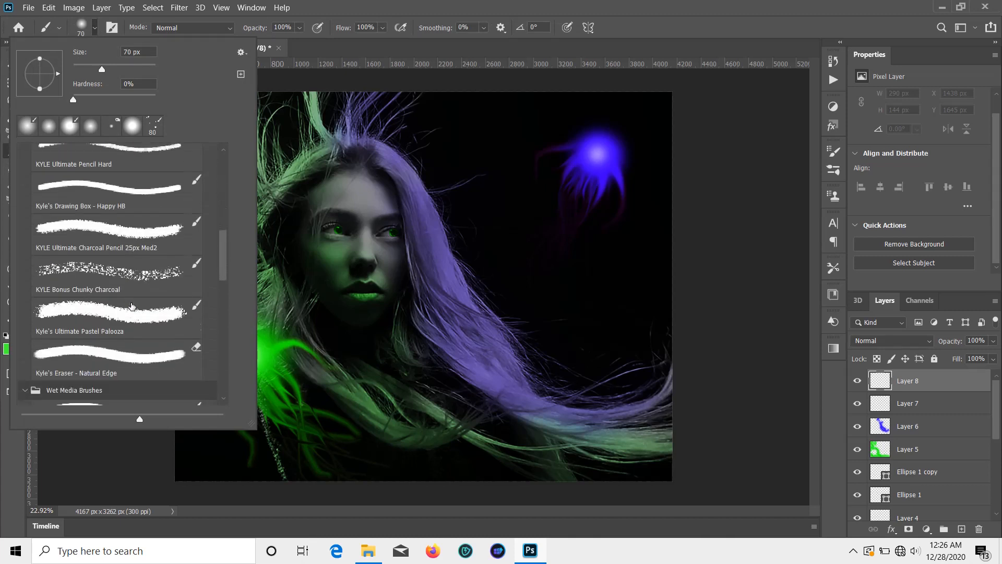
pyautogui.scroll(-6, 124, 322)
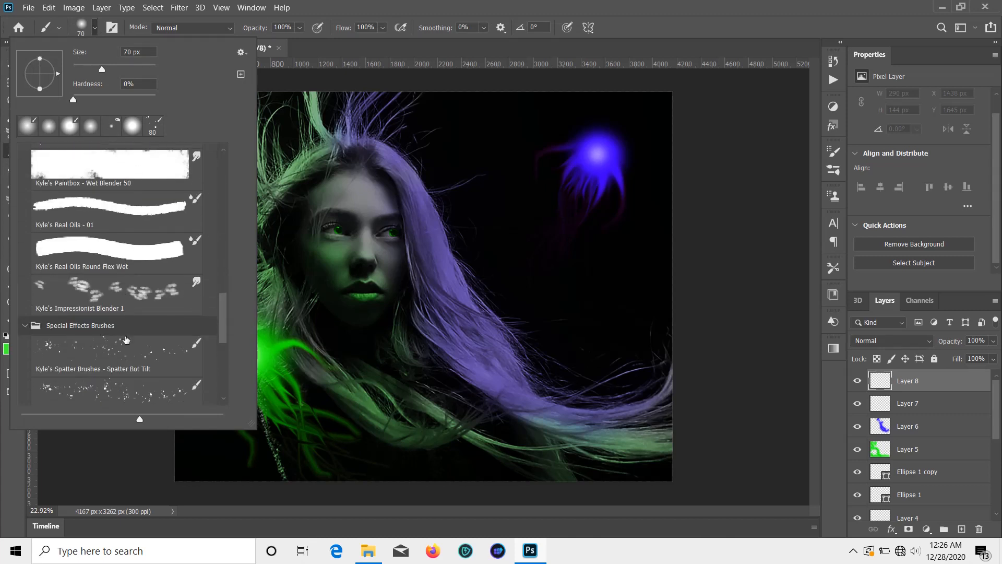
pyautogui.click(120, 349)
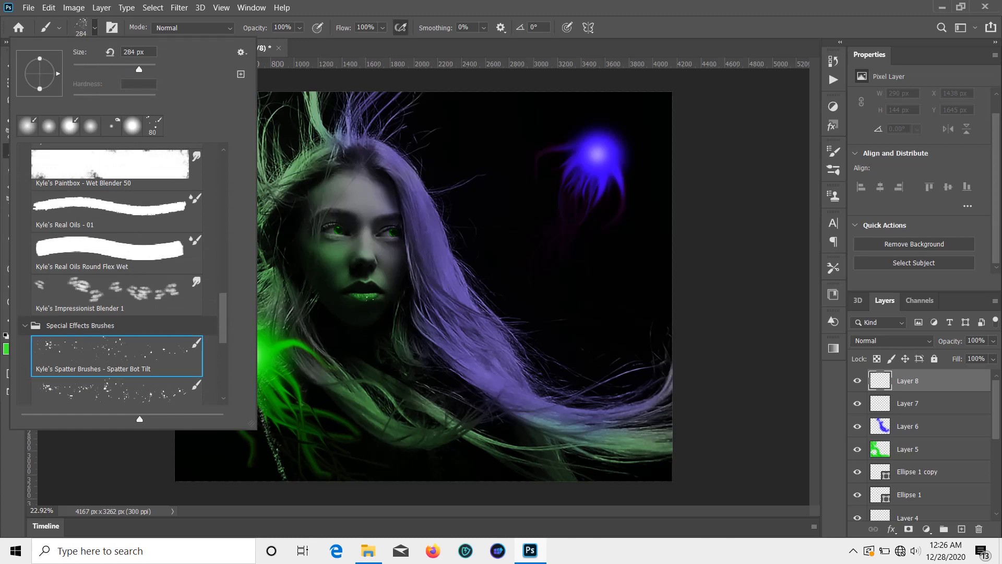
pyautogui.scroll(-1, 178, 381)
pyautogui.click(178, 380)
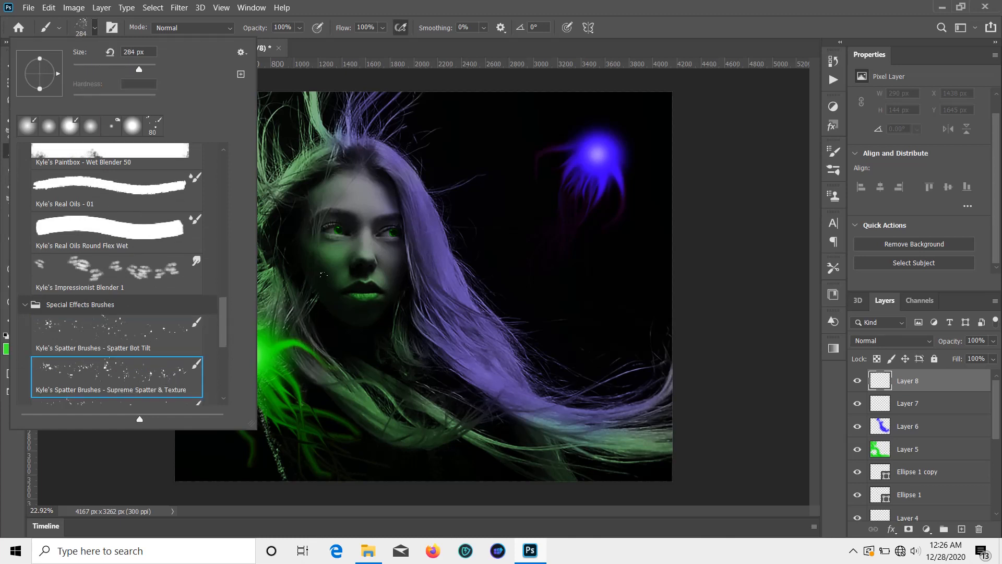
pyautogui.scroll(-1, 83, 403)
pyautogui.click(93, 382)
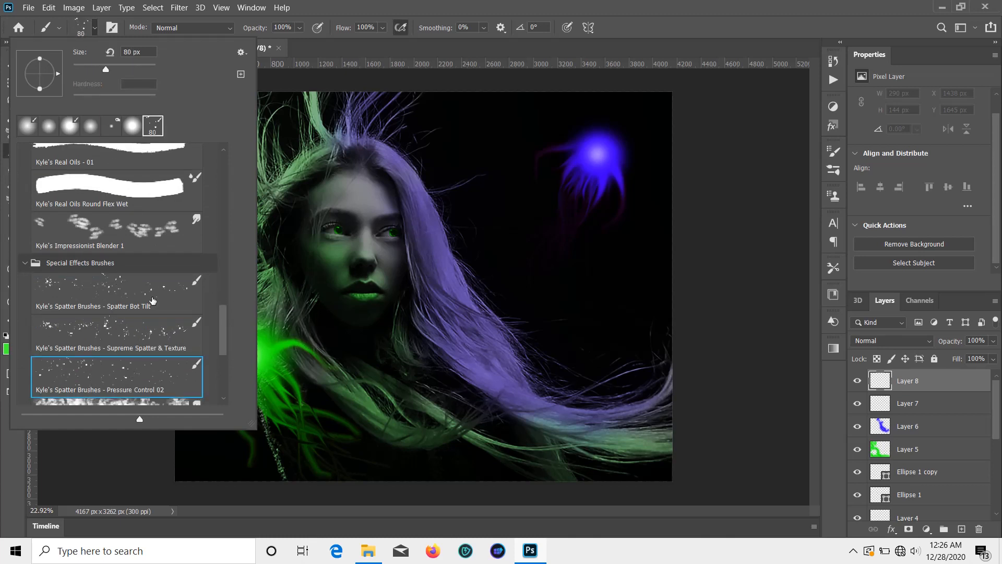
pyautogui.click(153, 301)
pyautogui.click(145, 337)
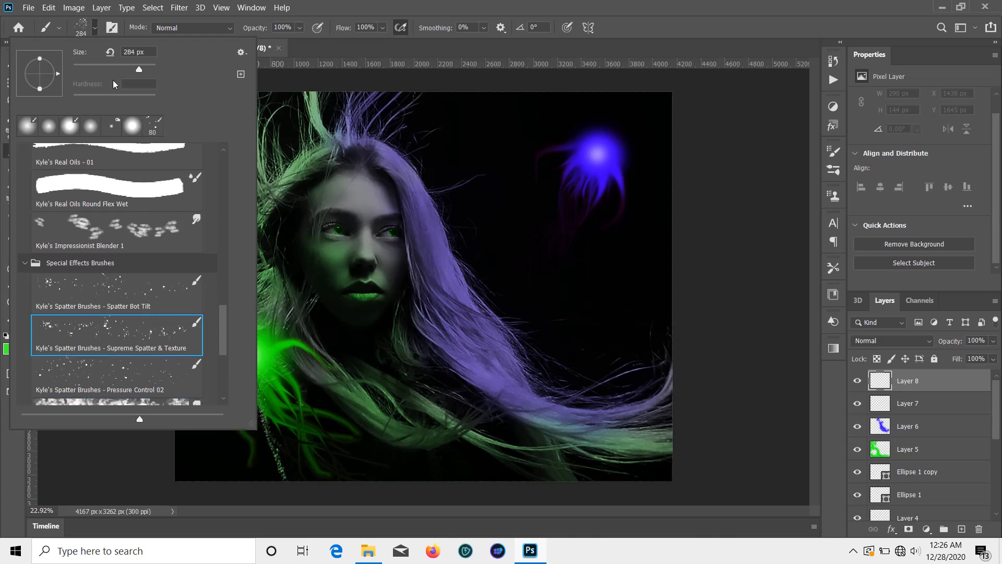
pyautogui.click(98, 32)
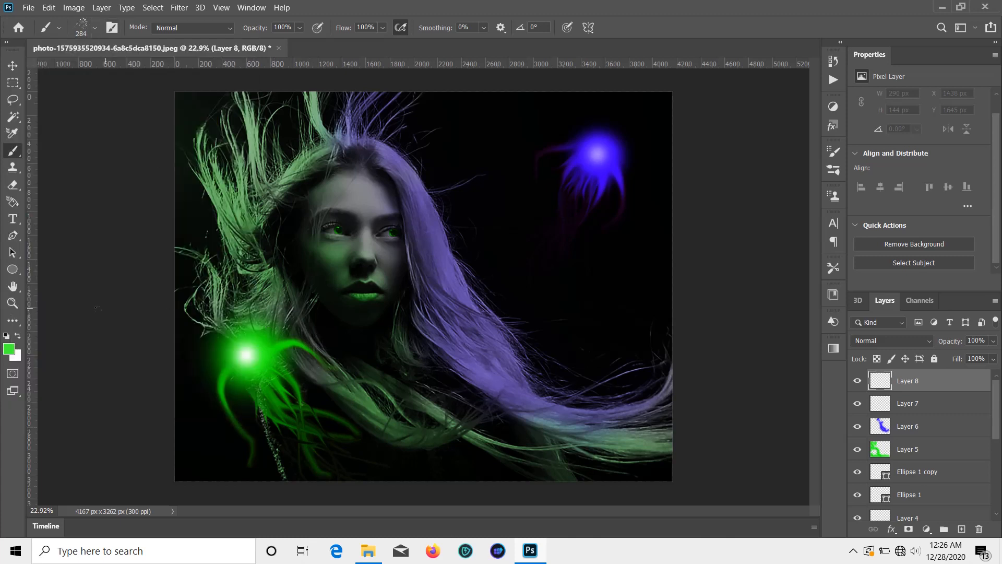
# - Set the foreground color to a more saturated green, test a spatter dab on the hair beside the green jellyfish, and undo the dab
pyautogui.click(8, 350)
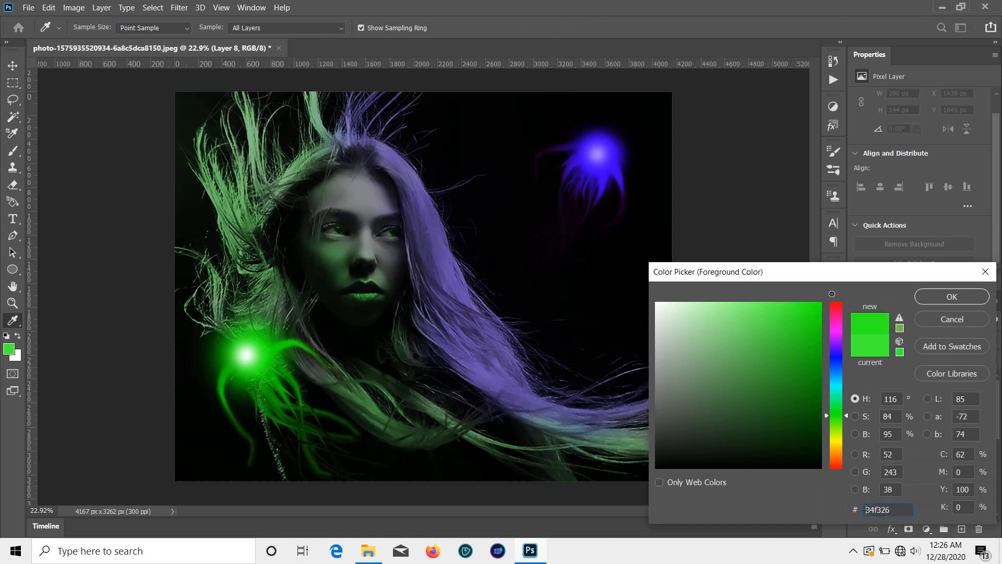
pyautogui.click(952, 297)
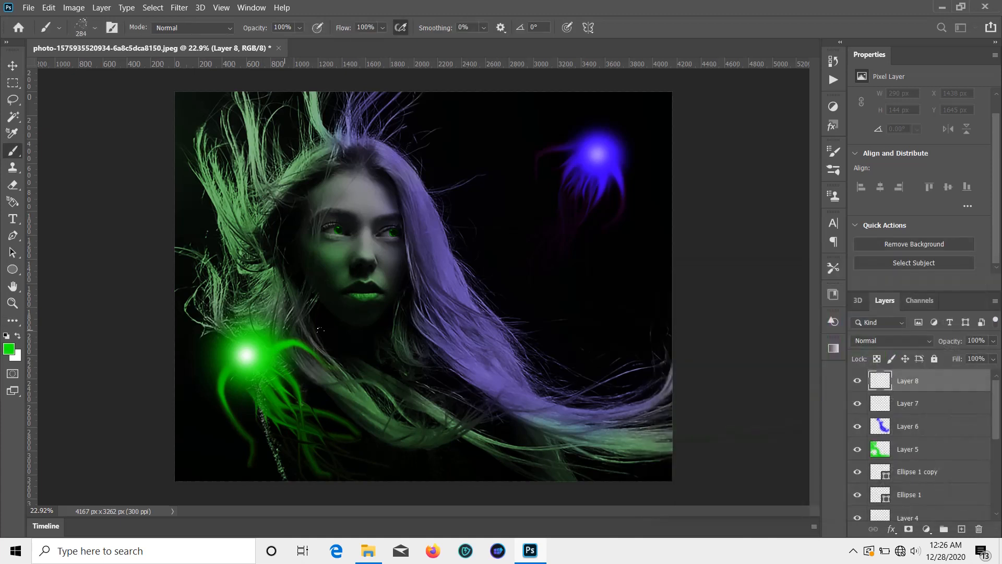
pyautogui.click(317, 364)
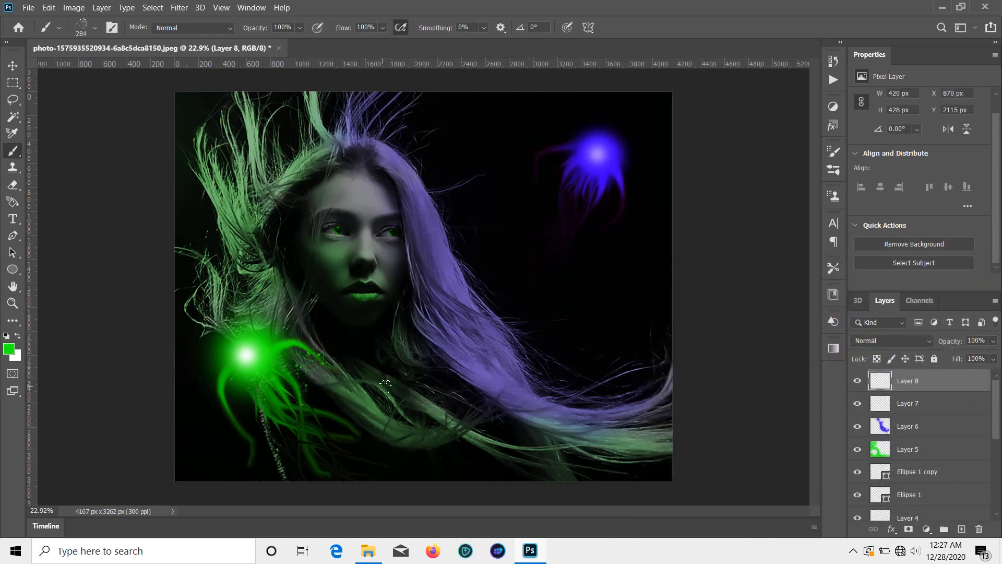
pyautogui.hotkey('ctrl', 'z')
# - Switch to Kyle's Spatter Brushes - Pressure Control 02, test a 70 px stroke across the dark area below the lower hair, and undo the stroke
pyautogui.click(95, 28)
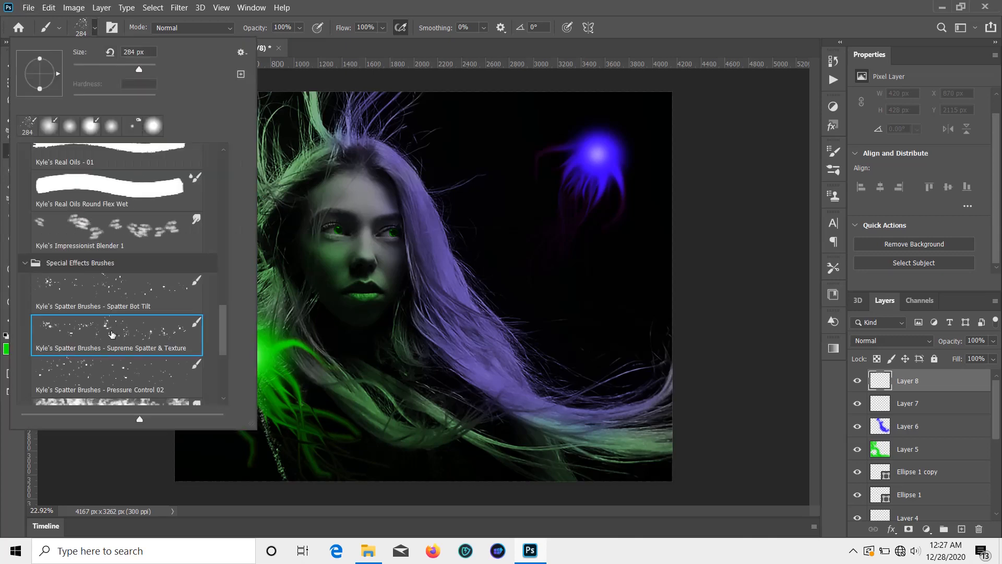
pyautogui.click(109, 372)
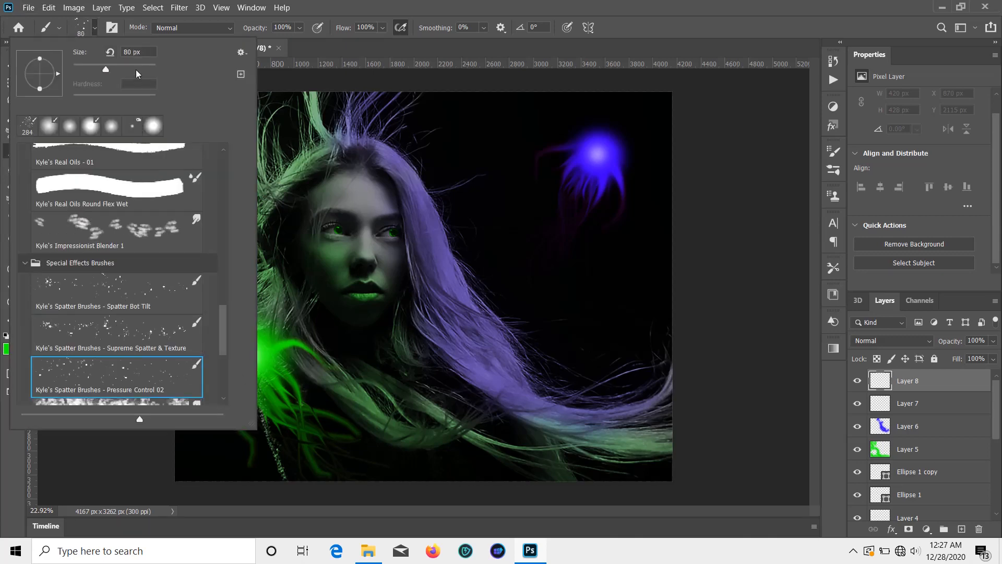
pyautogui.click(96, 29)
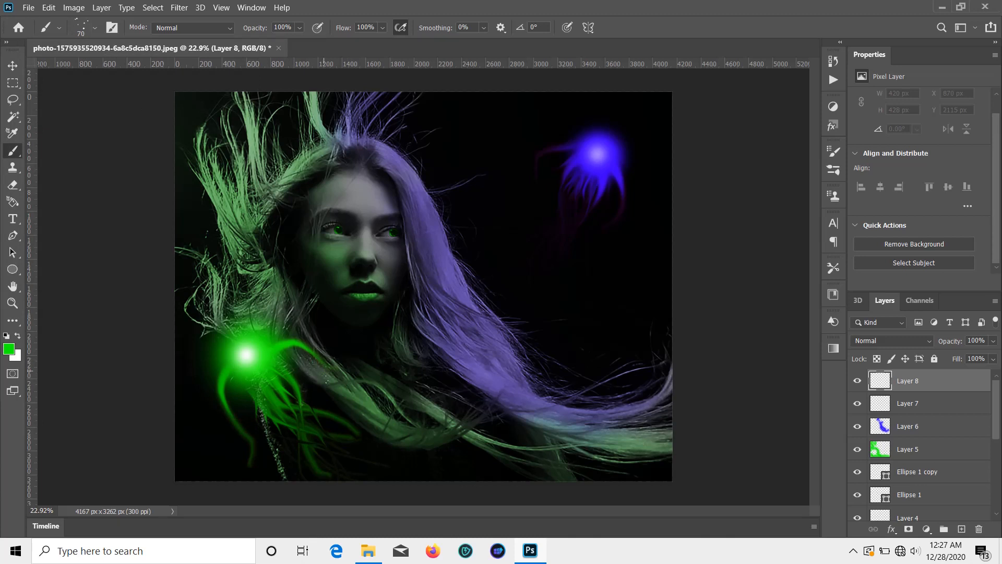
pyautogui.moveTo(367, 460); pyautogui.dragTo(378, 453)
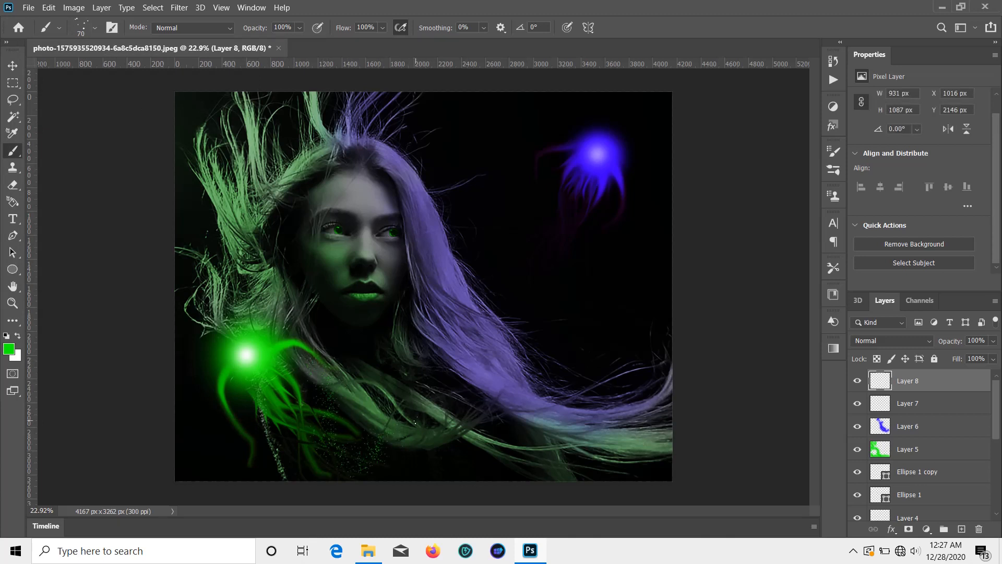
pyautogui.hotkey('ctrl', 'z')
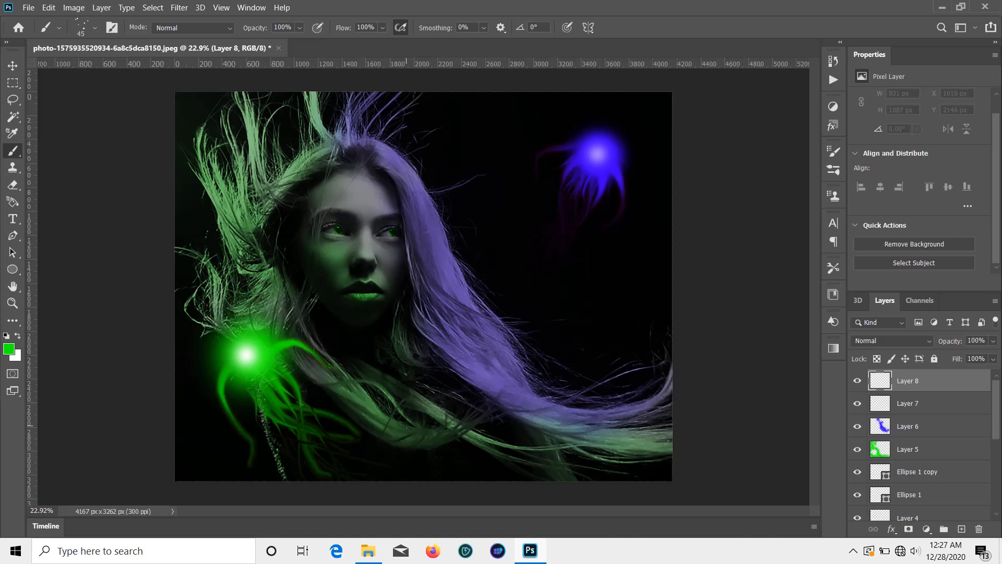
# - Scatter fine green specks along the lower hair from the green jellyfish toward the violet strands with the spatter brush at 45 px
pyautogui.scroll(4, 314, 359)
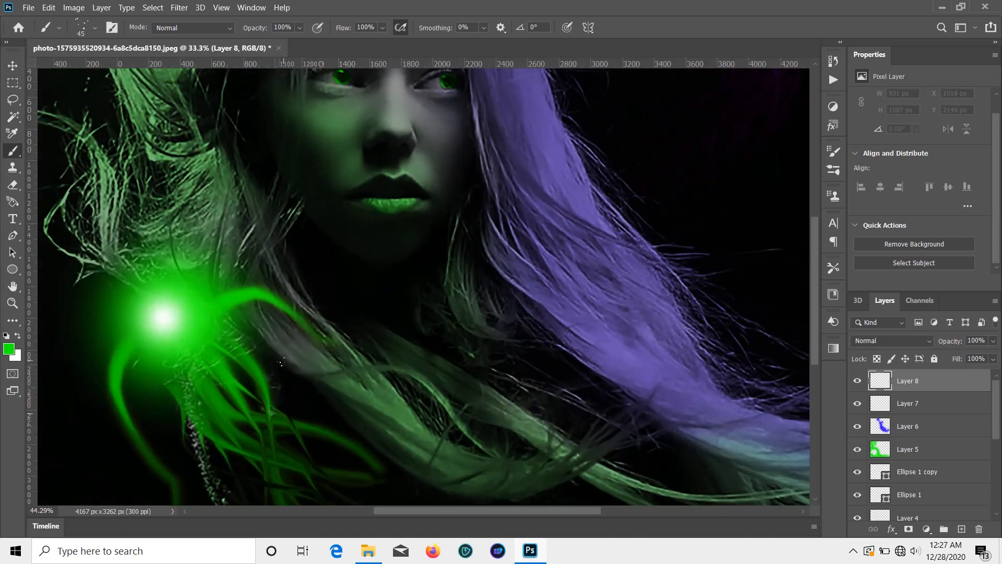
pyautogui.moveTo(592, 406); pyautogui.dragTo(645, 419)
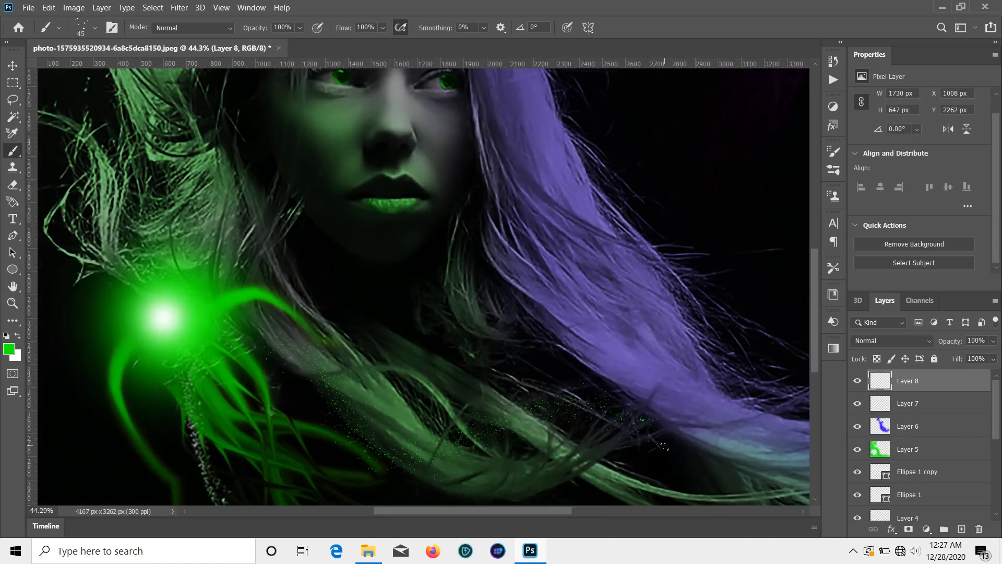
pyautogui.scroll(-5, 621, 402)
pyautogui.scroll(5, 442, 343)
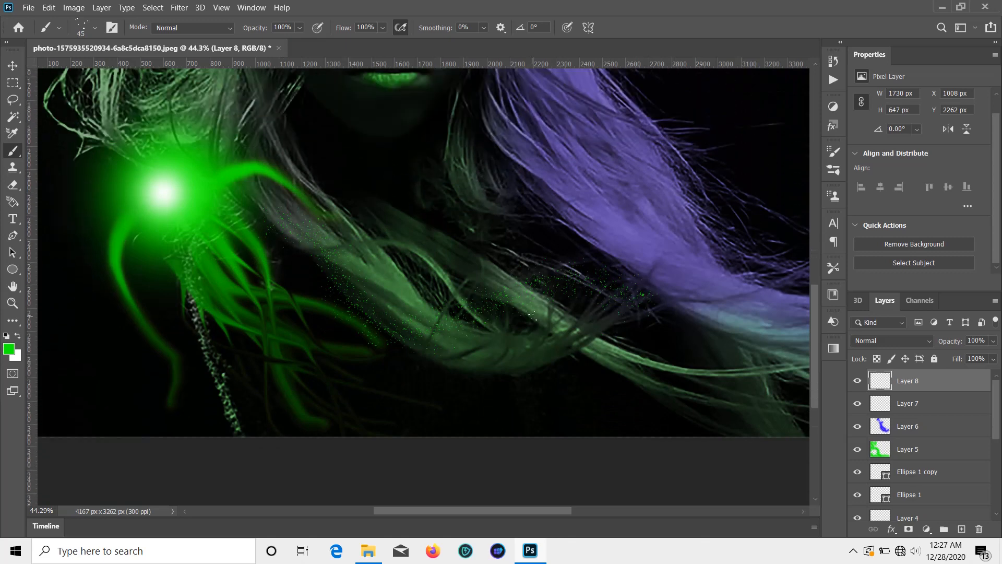
pyautogui.scroll(-2, 532, 315)
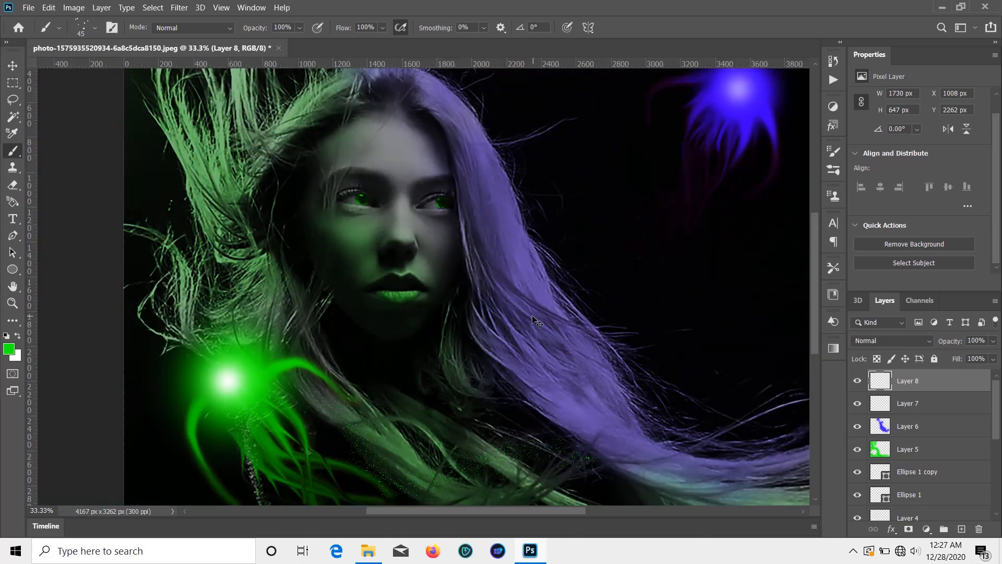
# - Scatter more fine green specks around the green jellyfish and along the lower hair to the image's edge with the spatter brush at 20 px
pyautogui.scroll(2, 276, 320)
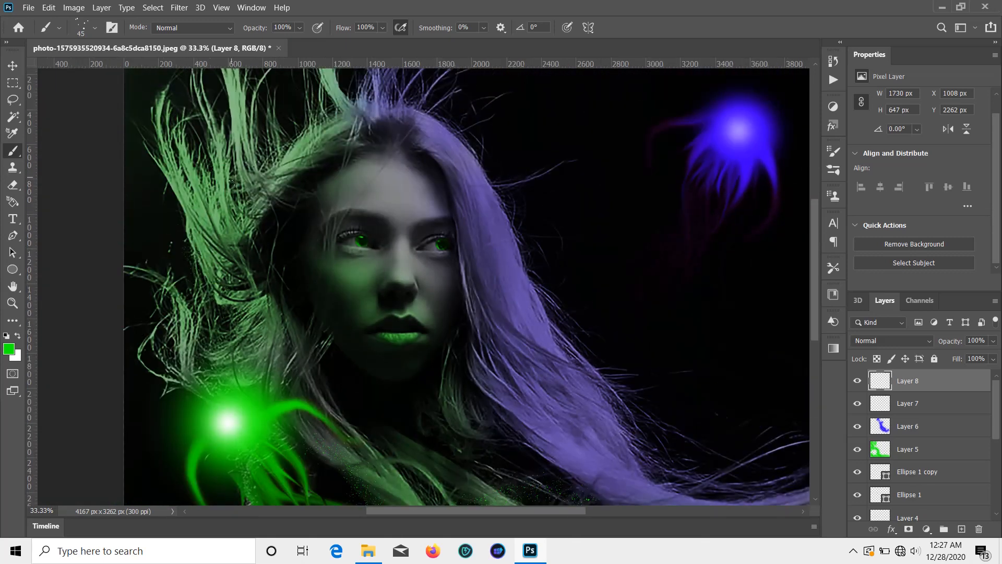
pyautogui.scroll(-4, 136, 230)
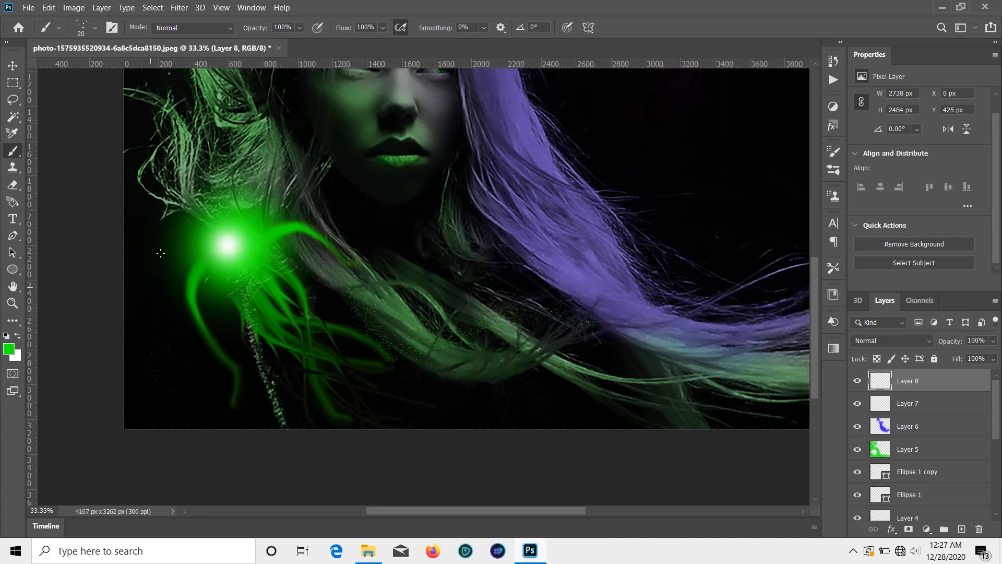
pyautogui.scroll(3, 589, 237)
pyautogui.scroll(-3, 638, 355)
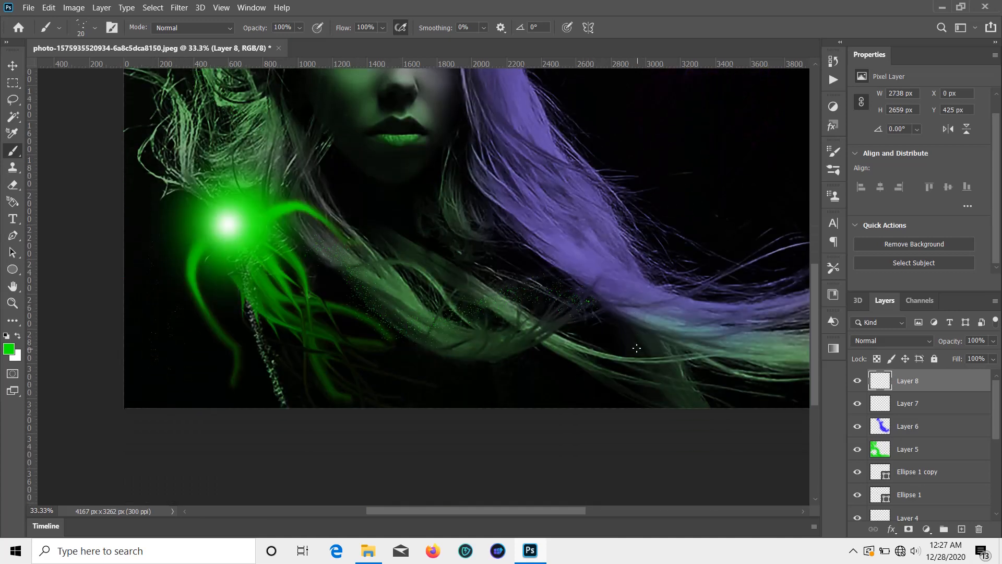
pyautogui.moveTo(664, 368); pyautogui.dragTo(235, 357)
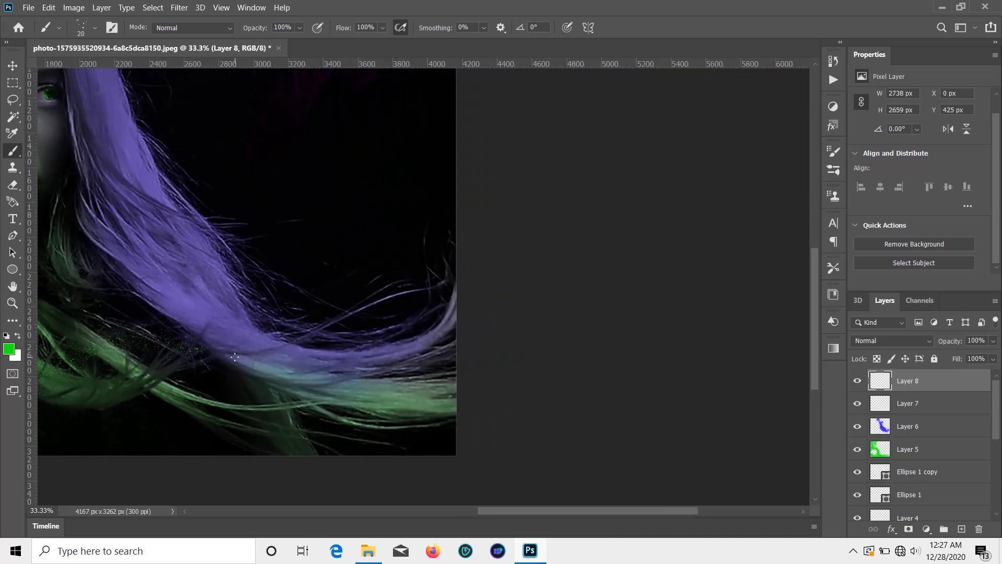
pyautogui.scroll(-1, 336, 205)
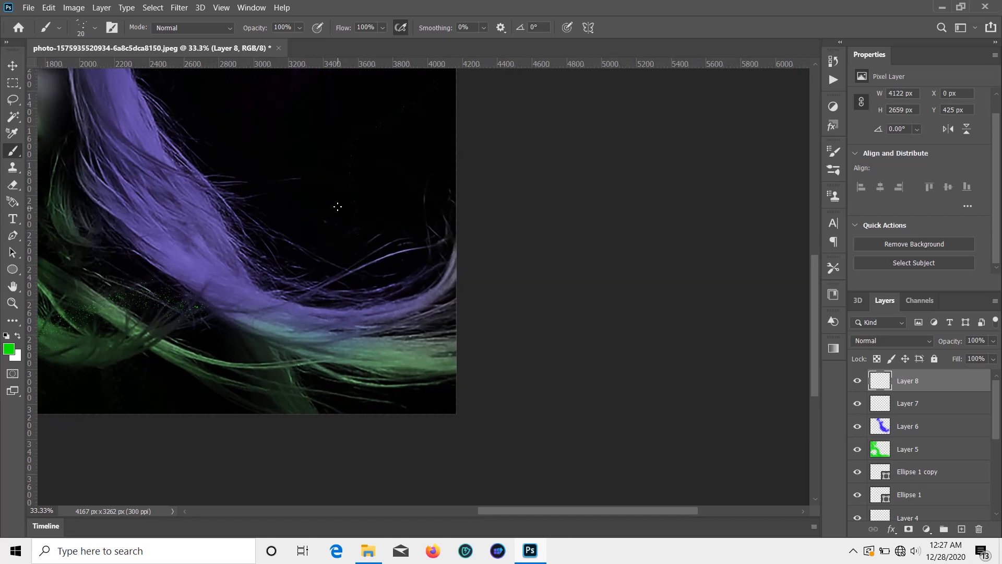
# - Set the foreground color to the blue jellyfish's #3a01e3 and scatter fine specks around that jellyfish with the spatter brush at 25 to 30 px
pyautogui.scroll(4, 249, 268)
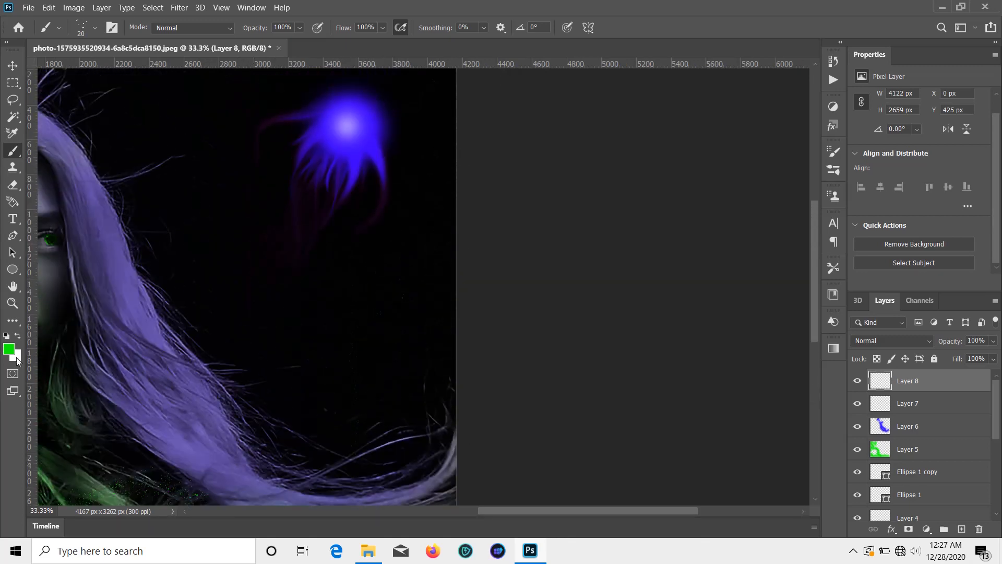
pyautogui.click(15, 347)
pyautogui.click(326, 130)
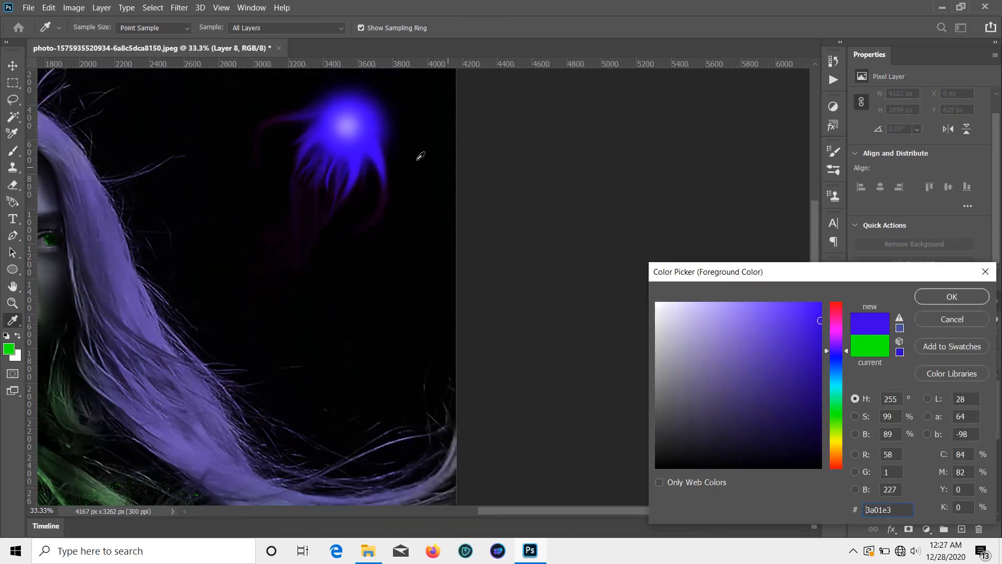
pyautogui.click(933, 297)
pyautogui.scroll(2, 405, 215)
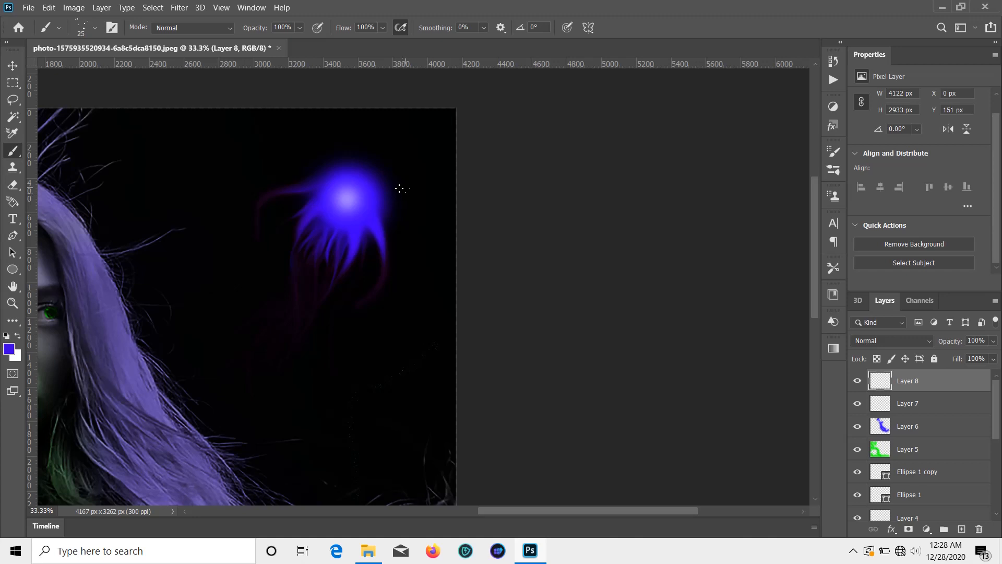
pyautogui.click(393, 127)
pyautogui.scroll(-1, 382, 315)
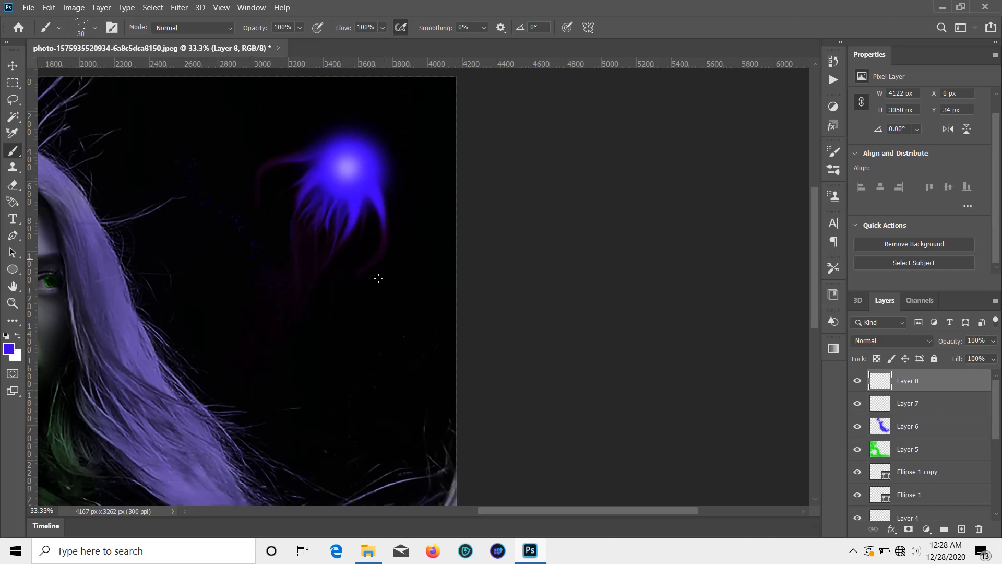
pyautogui.scroll(-1, 378, 278)
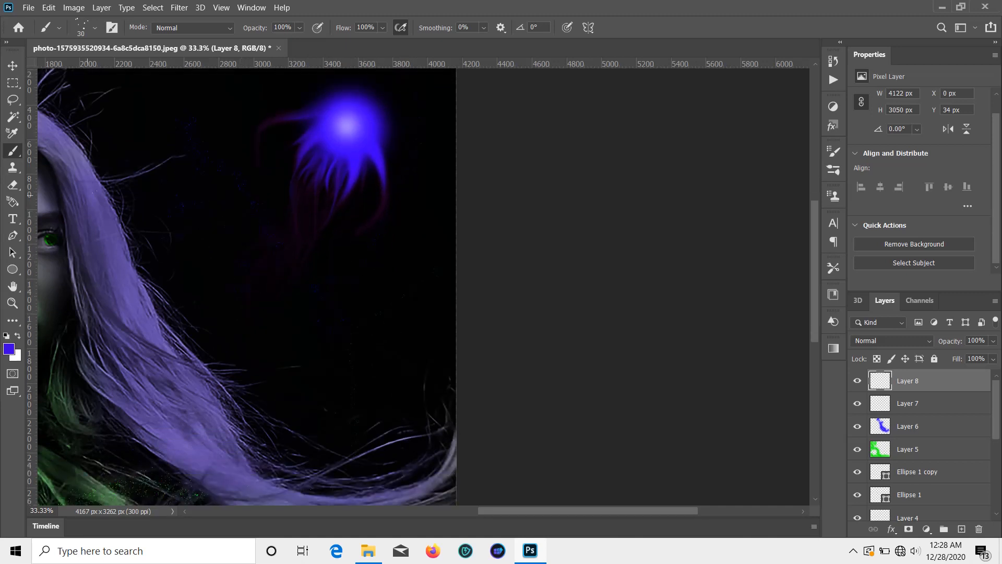
# - Scatter fine blue specks at 30 px over the violet hair and the dark area between the face and the blue jellyfish
pyautogui.moveTo(288, 252)
pyautogui.mouseDown()
pyautogui.moveTo(425, 277)
pyautogui.moveTo(543, 334)
pyautogui.moveTo(539, 356)
pyautogui.mouseUp()
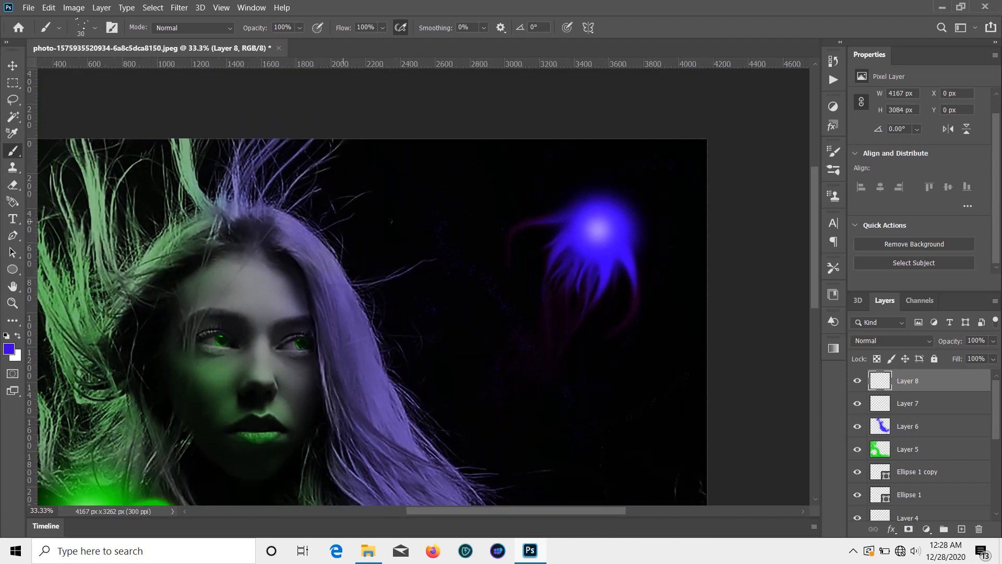
pyautogui.scroll(-4, 417, 237)
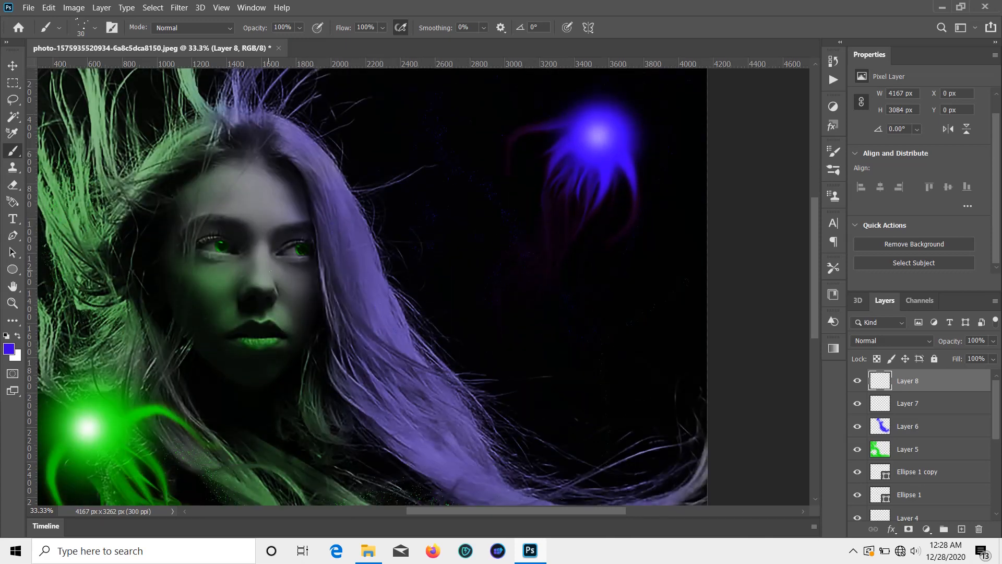
pyautogui.scroll(5, 270, 271)
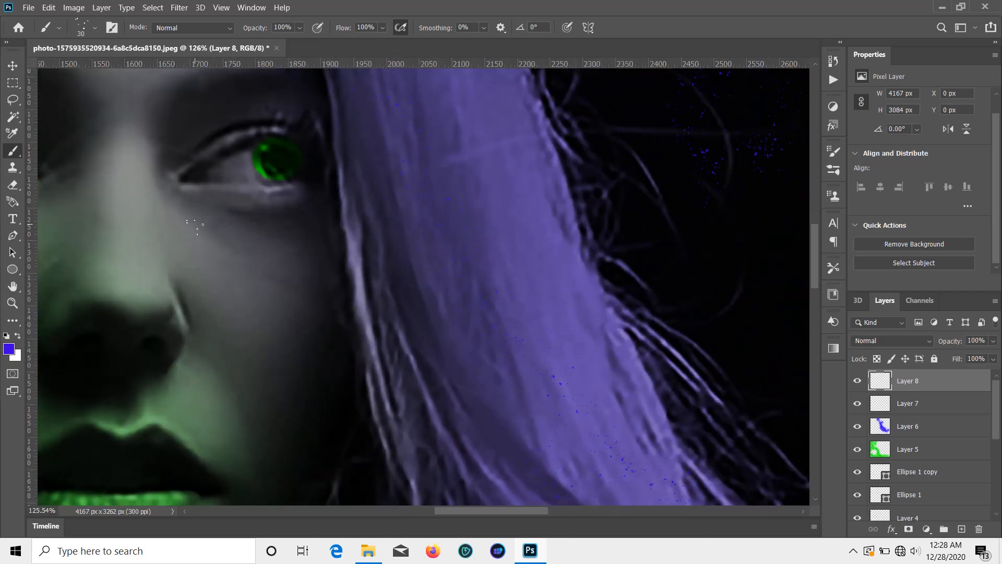
pyautogui.scroll(-4, 350, 263)
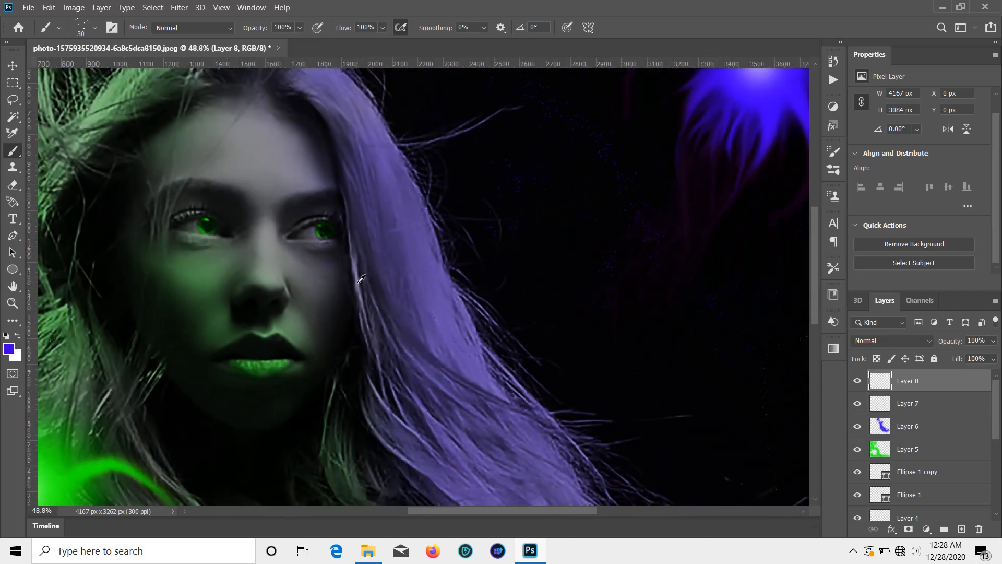
pyautogui.scroll(-2, 303, 261)
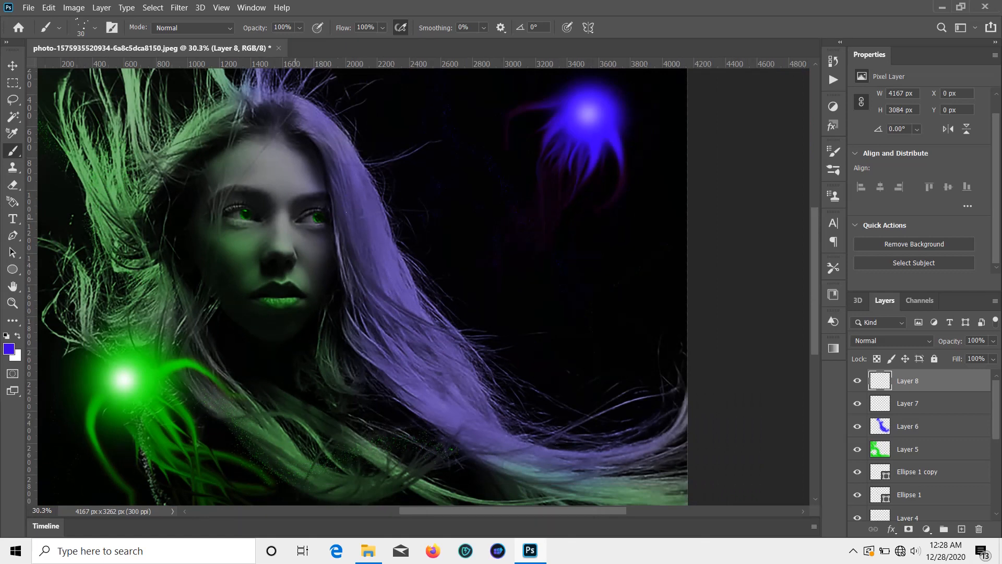
# - View the whole image and scatter larger blue specks below the blue jellyfish with the spatter brush at 50 px
pyautogui.click(13, 68)
pyautogui.scroll(-2, 73, 161)
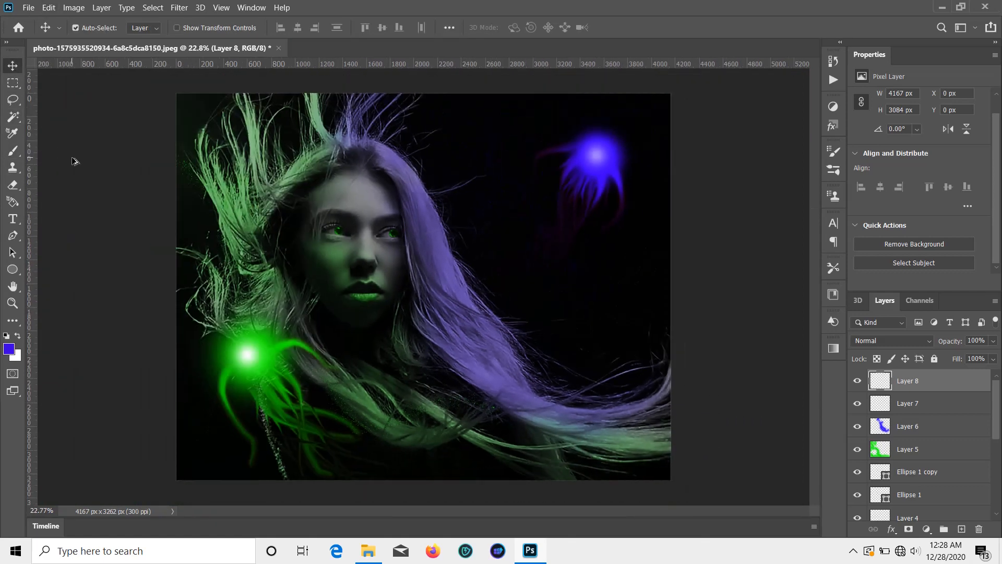
pyautogui.scroll(-1, 224, 204)
pyautogui.scroll(1, 225, 205)
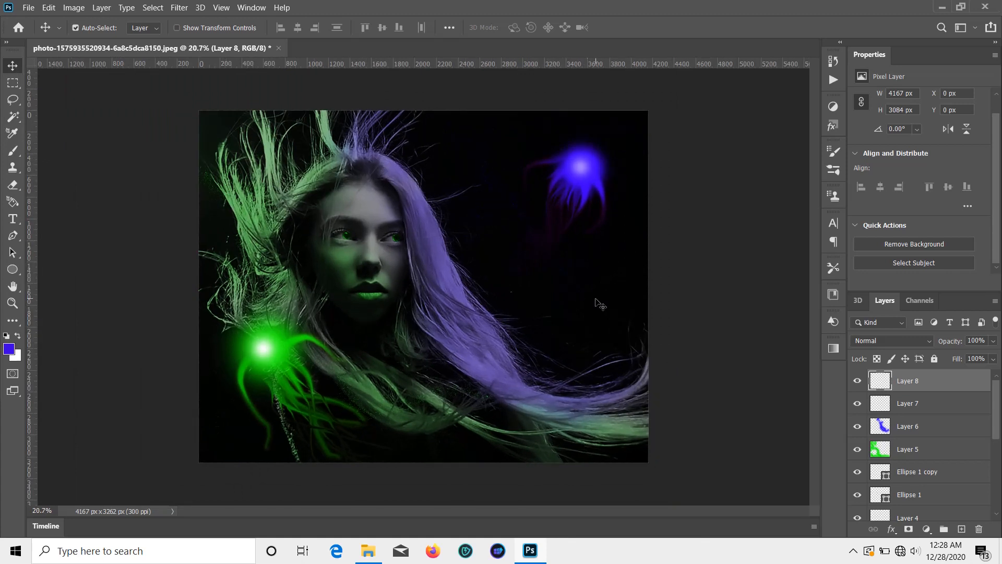
pyautogui.click(12, 151)
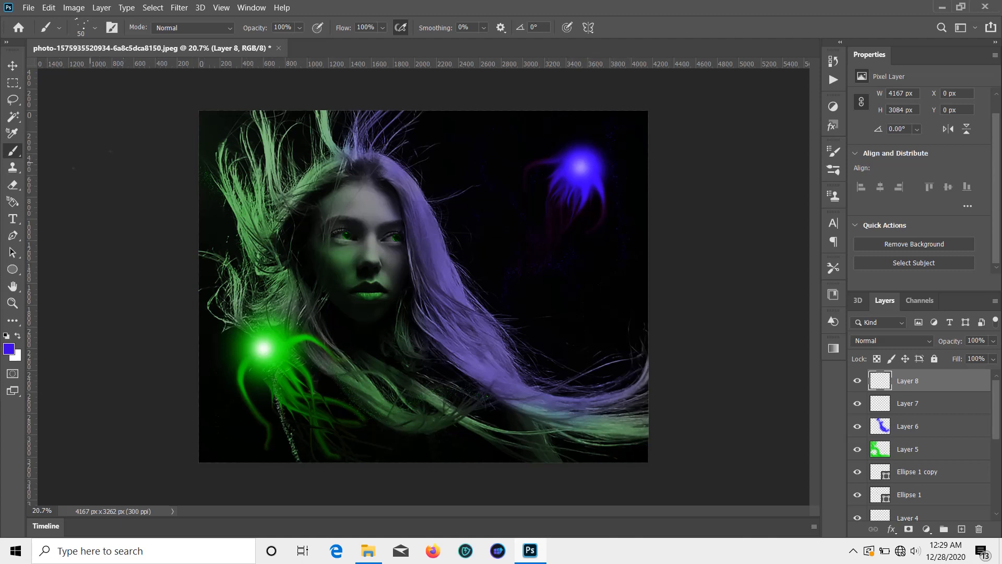
# - Set the foreground color to the bright green #11ff00 and scatter specks beside the green jellyfish's tentacles with the spatter brush at 50 px
pyautogui.click(14, 349)
pyautogui.click(263, 347)
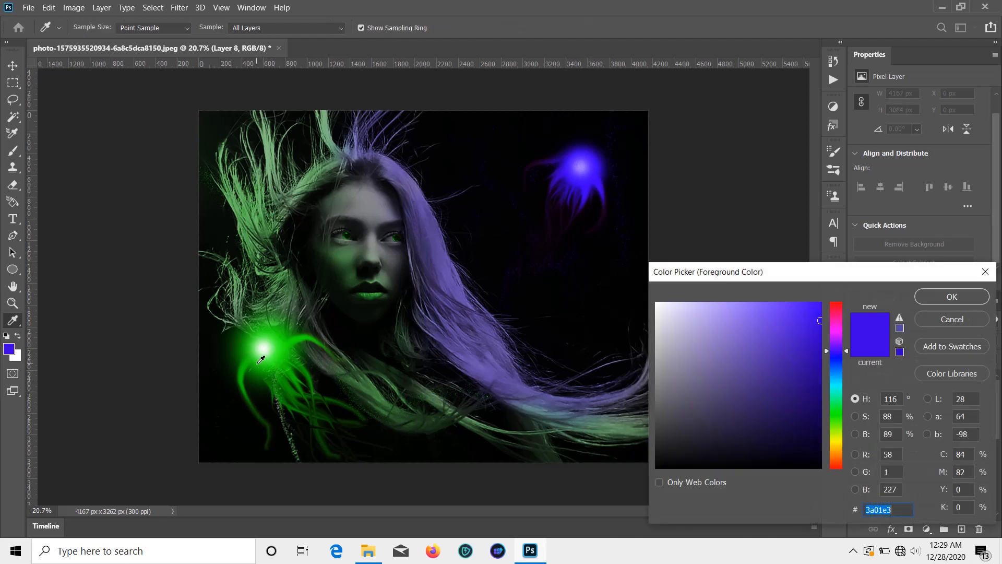
pyautogui.click(819, 314)
pyautogui.click(952, 297)
pyautogui.press('b')
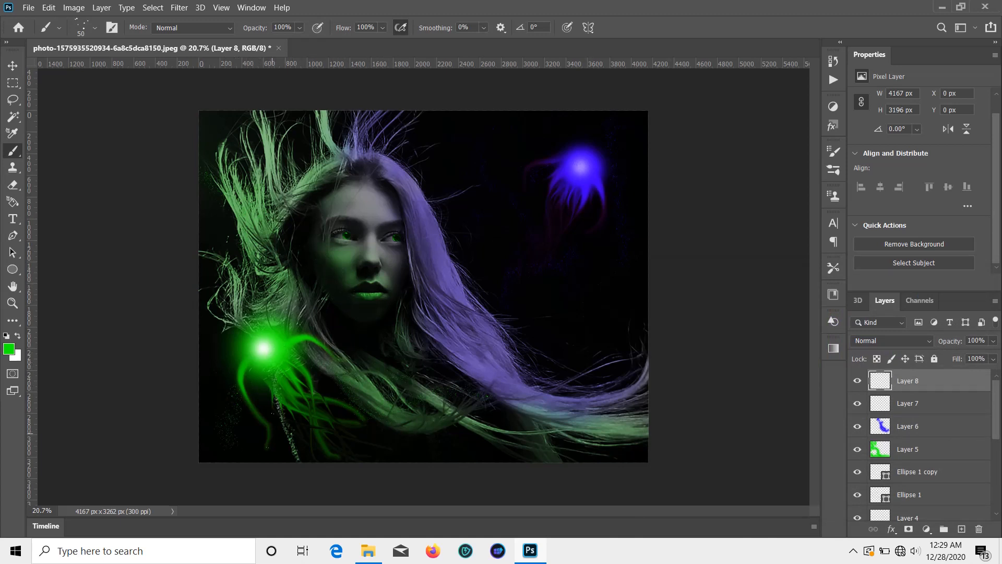
pyautogui.click(13, 66)
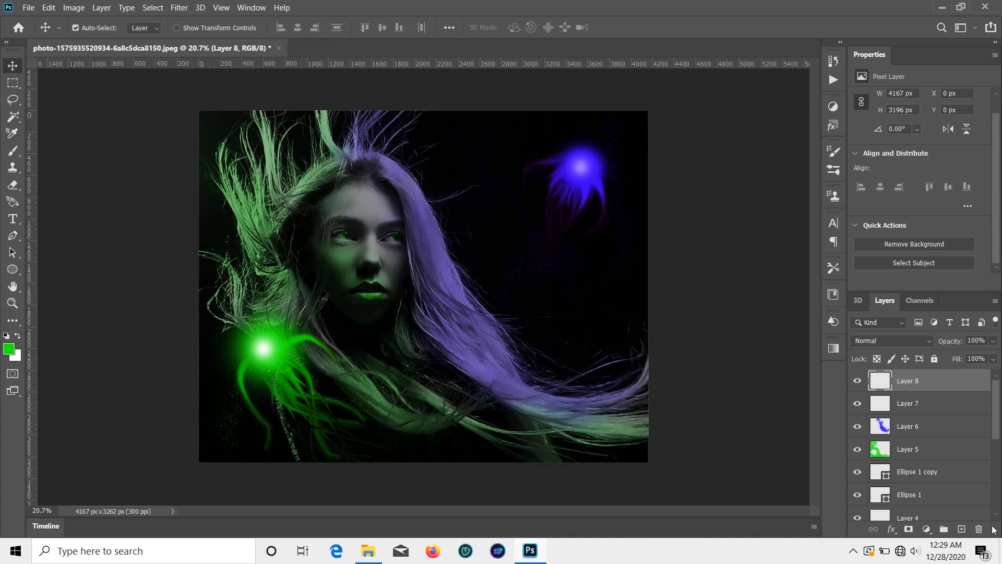
# - Add a new Overlay layer at 20% opacity and set the foreground color to the blue jellyfish's #3a00f0
pyautogui.click(962, 529)
pyautogui.click(917, 340)
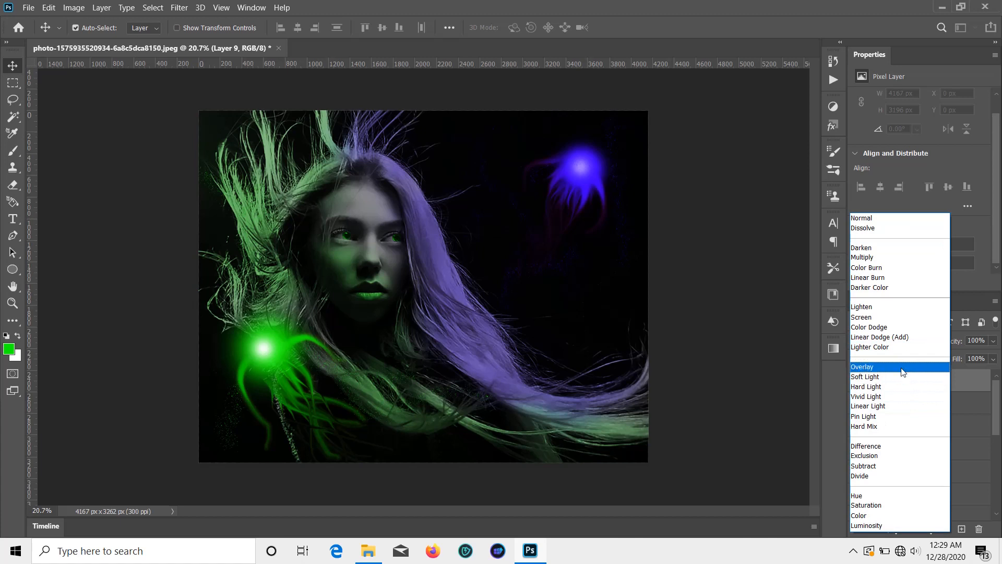
pyautogui.click(899, 367)
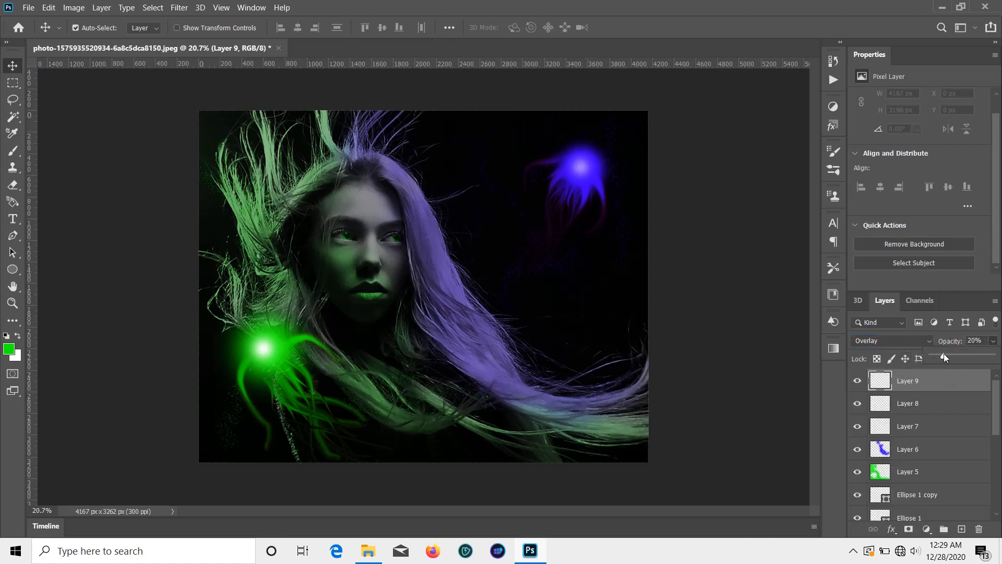
pyautogui.click(9, 347)
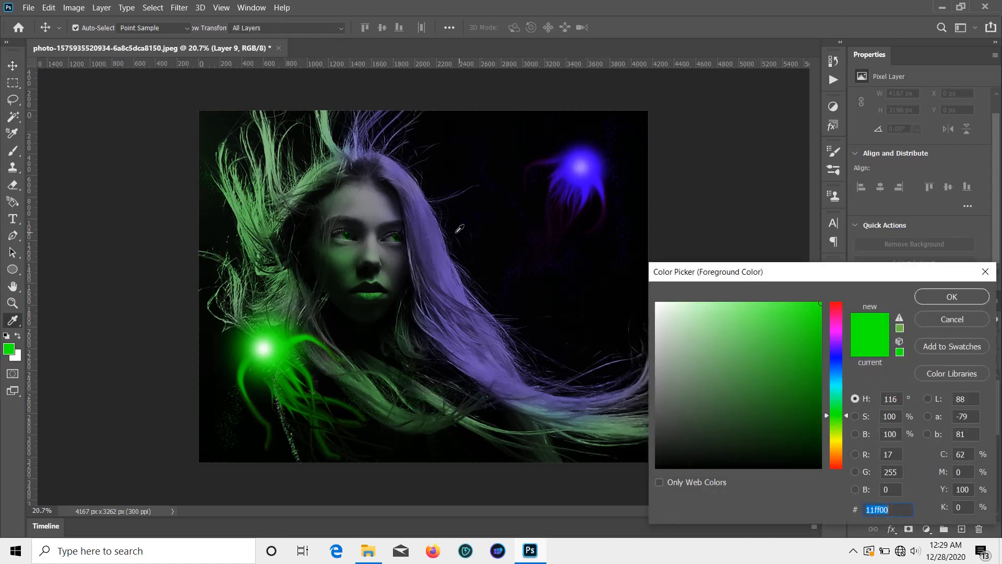
pyautogui.click(608, 178)
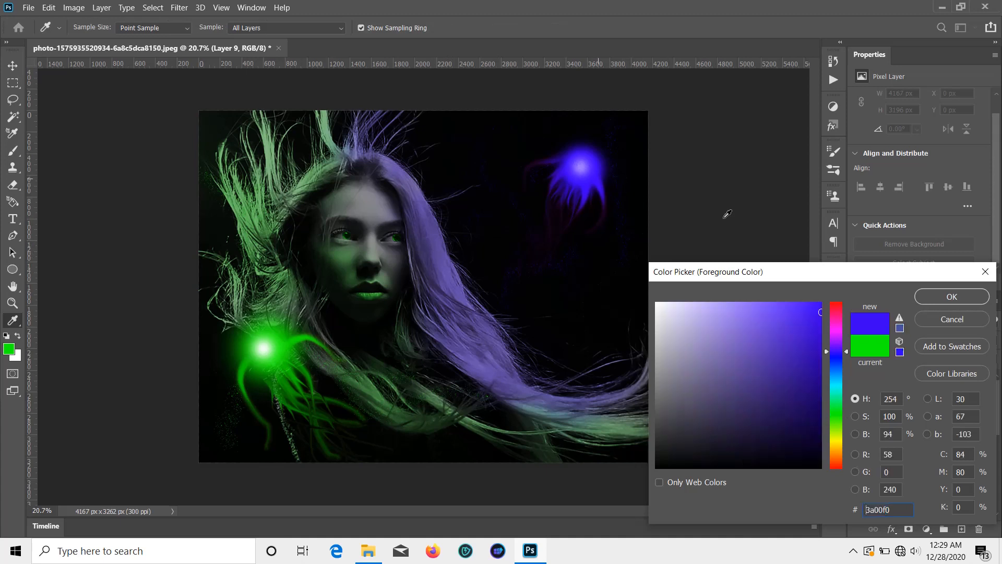
pyautogui.click(942, 297)
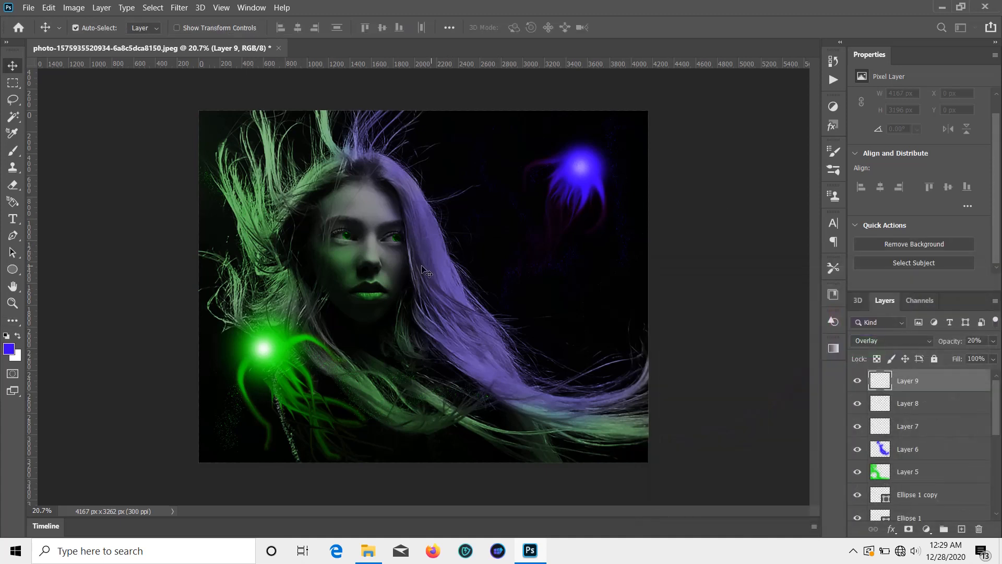
# - Switch from the spatter preset to the Soft Round Pressure Opacity brush among the General Brushes
pyautogui.click(12, 151)
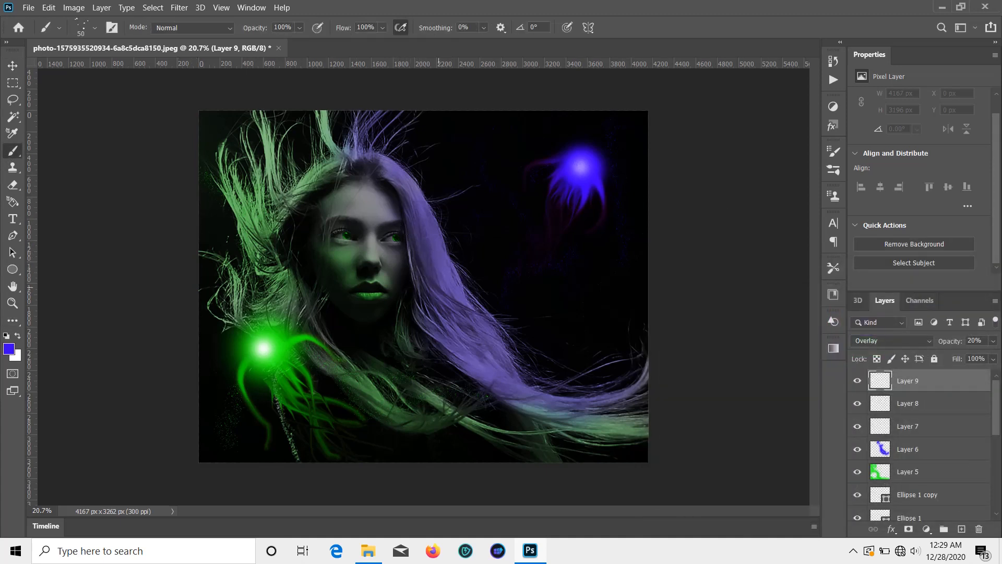
pyautogui.click(97, 26)
pyautogui.scroll(2, 125, 246)
pyautogui.click(126, 245)
pyautogui.scroll(5, 128, 245)
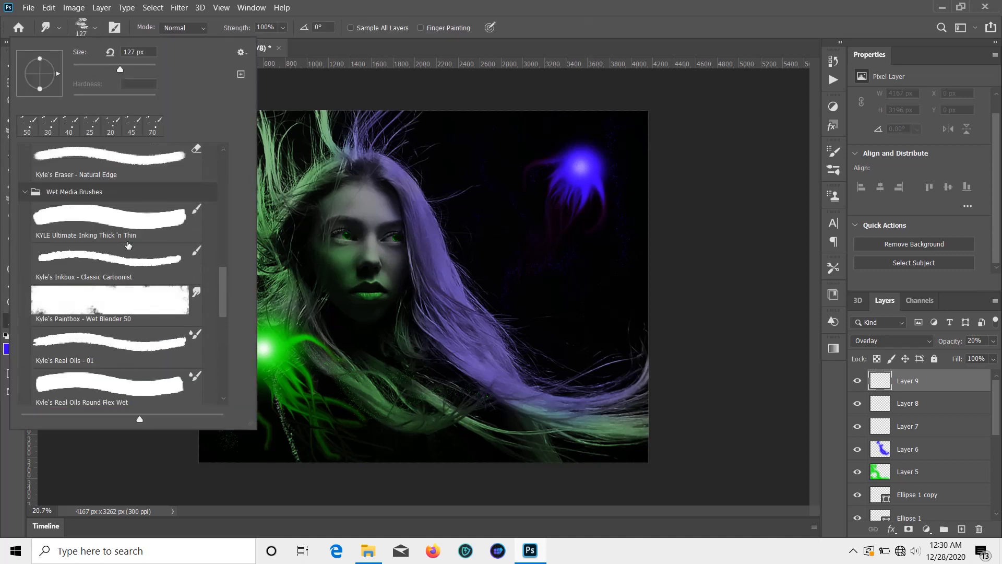
pyautogui.scroll(10, 128, 245)
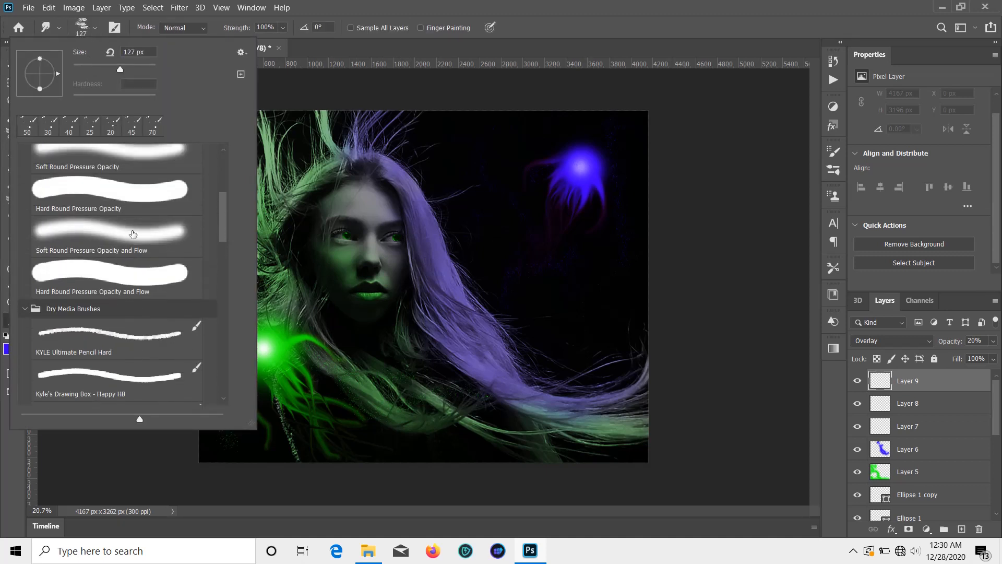
pyautogui.scroll(3, 133, 234)
pyautogui.click(120, 257)
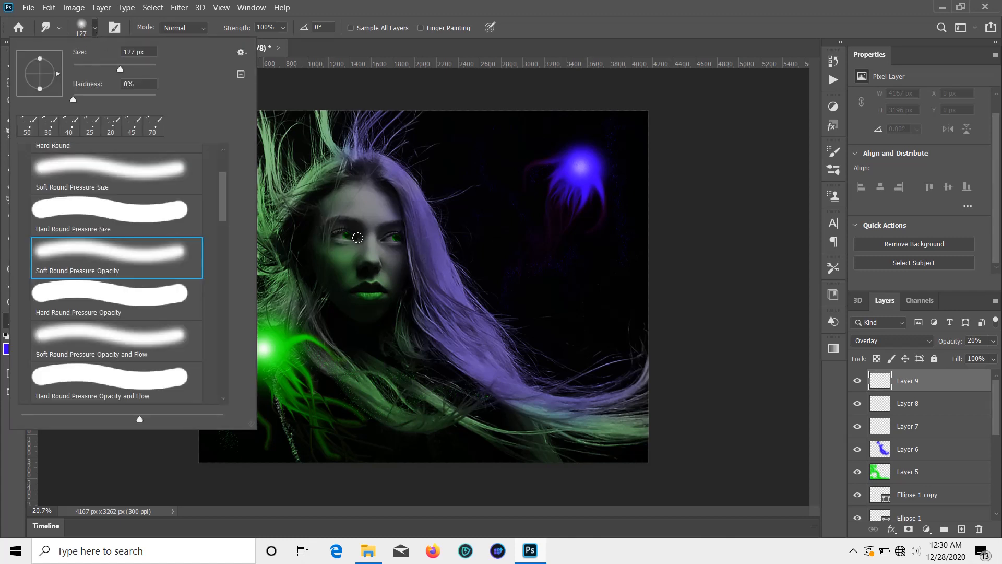
pyautogui.click(95, 28)
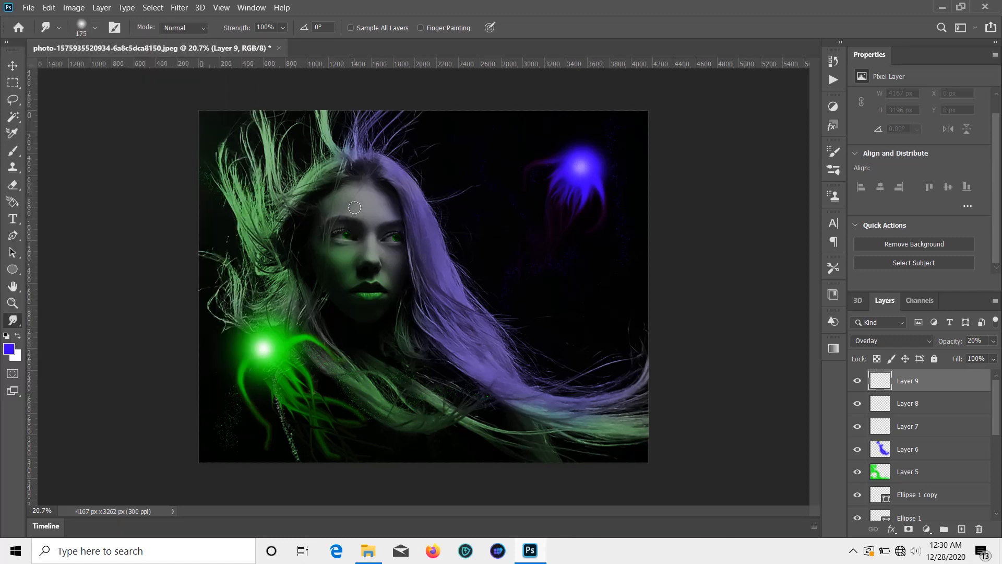
# - Enlarge the soft round brush to 600 px and stroke over the face on the Overlay layer, keeping its opacity at 20%
pyautogui.press(']')
pyautogui.press(']')
pyautogui.press(']')
pyautogui.press(']')
pyautogui.press(']')
pyautogui.press(']')
pyautogui.click(992, 341)
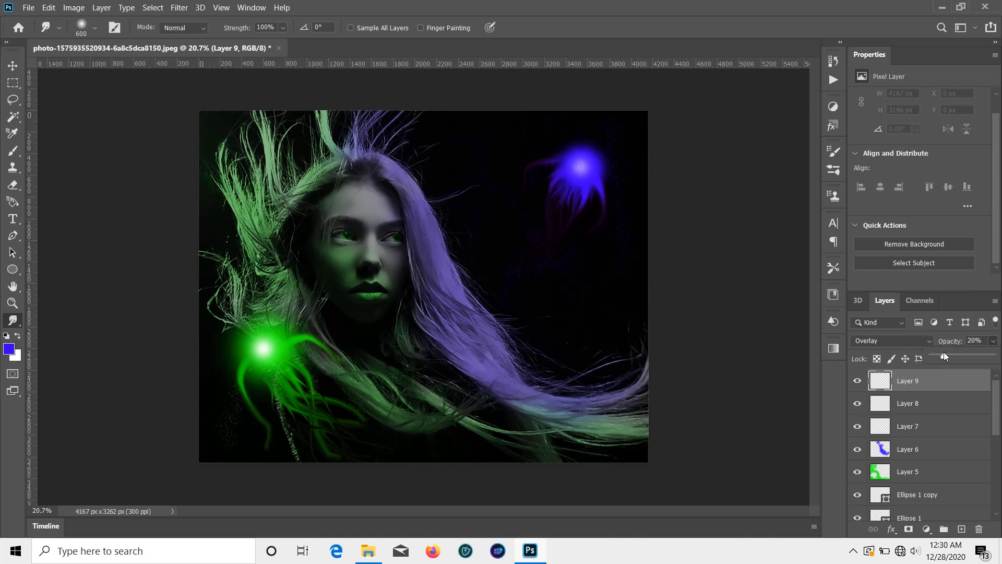
pyautogui.click(391, 207)
# - Add a new top layer and use Apply Image to fill it with the Merged RGB image, blending Multiply at 100% opacity
pyautogui.click(12, 65)
pyautogui.click(961, 529)
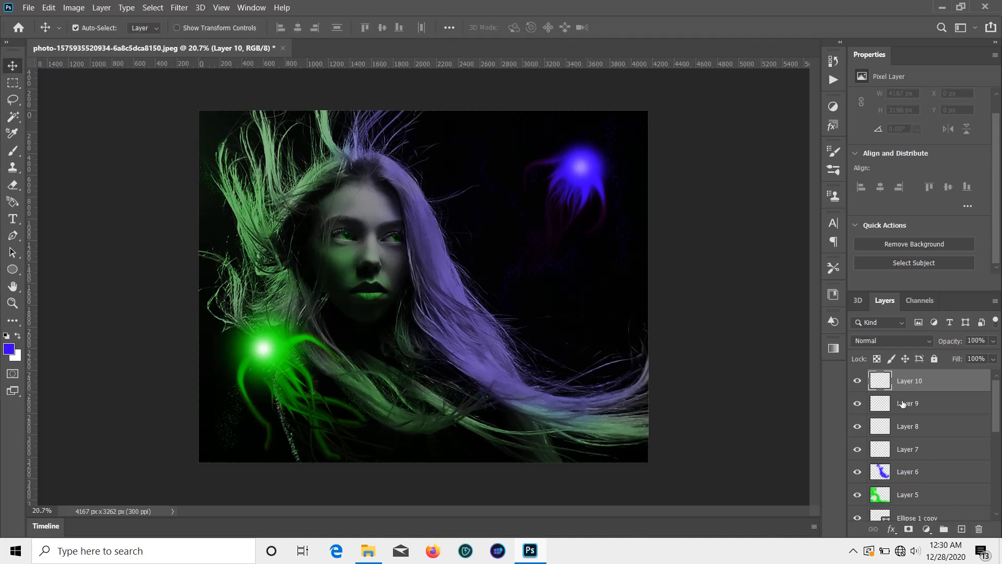
pyautogui.click(74, 8)
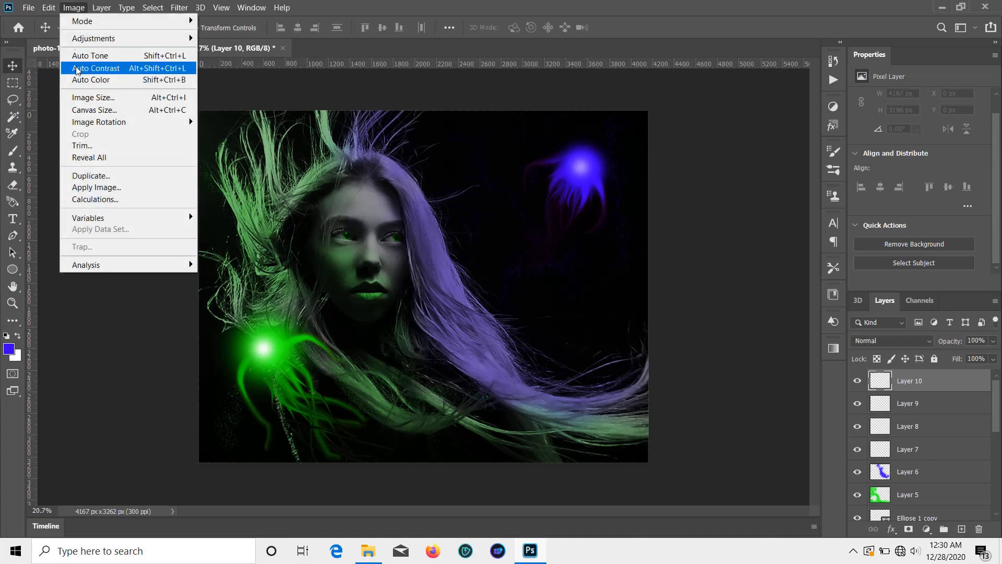
pyautogui.click(93, 187)
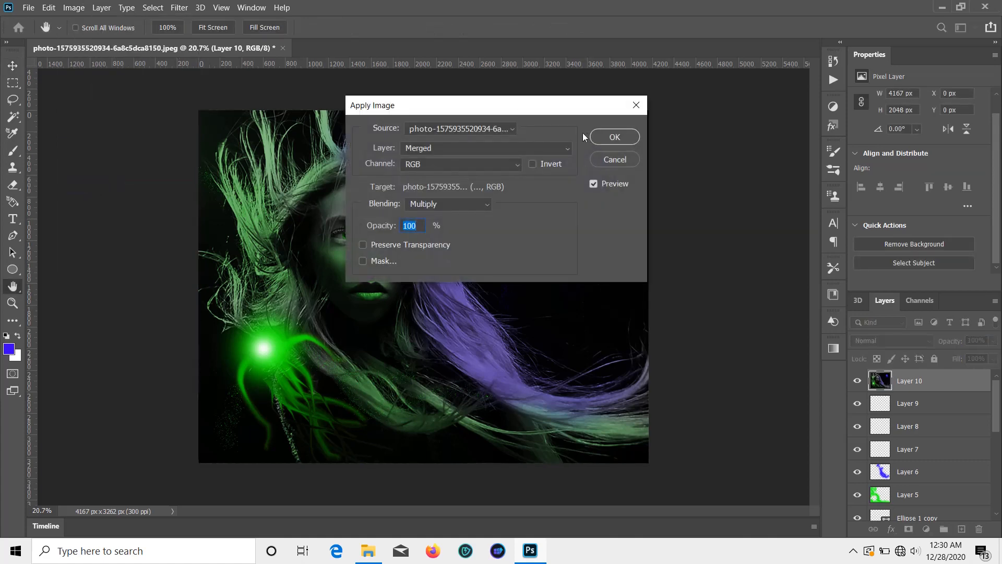
pyautogui.click(600, 139)
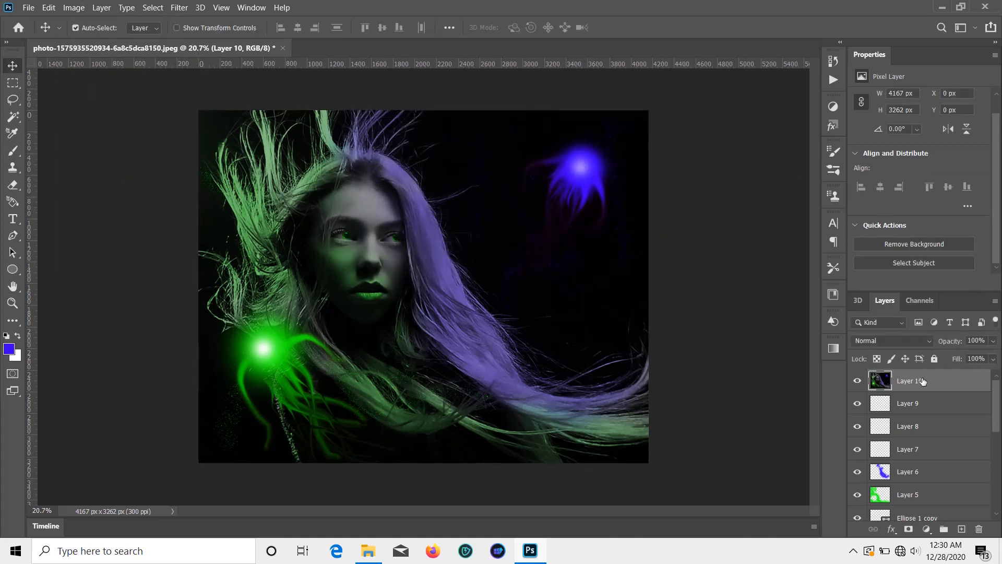
# - Grade the merged layer with the Camera Raw Filter, setting Temperature to -26, Tint to -51 and Shadows to +21
pyautogui.click(179, 7)
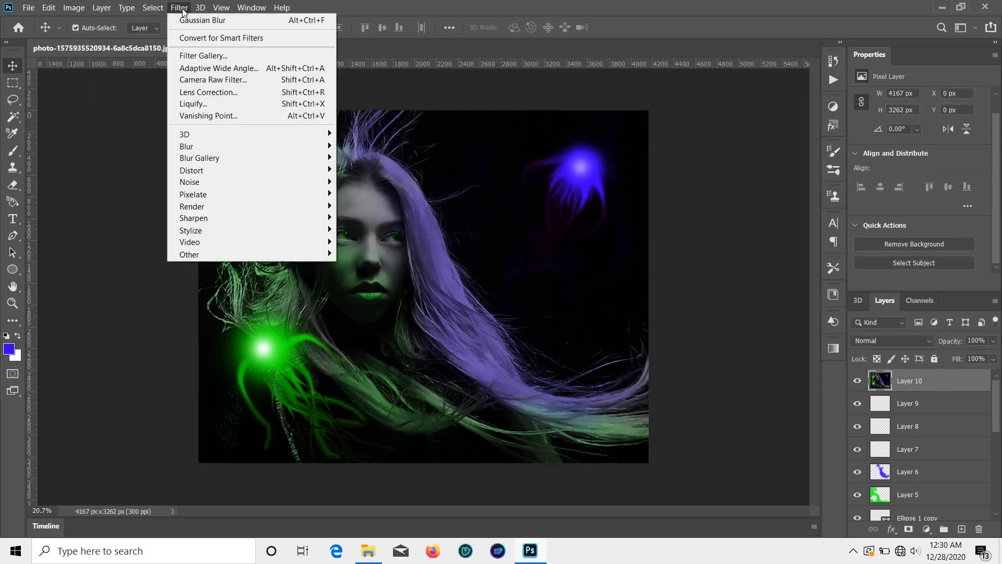
pyautogui.click(211, 81)
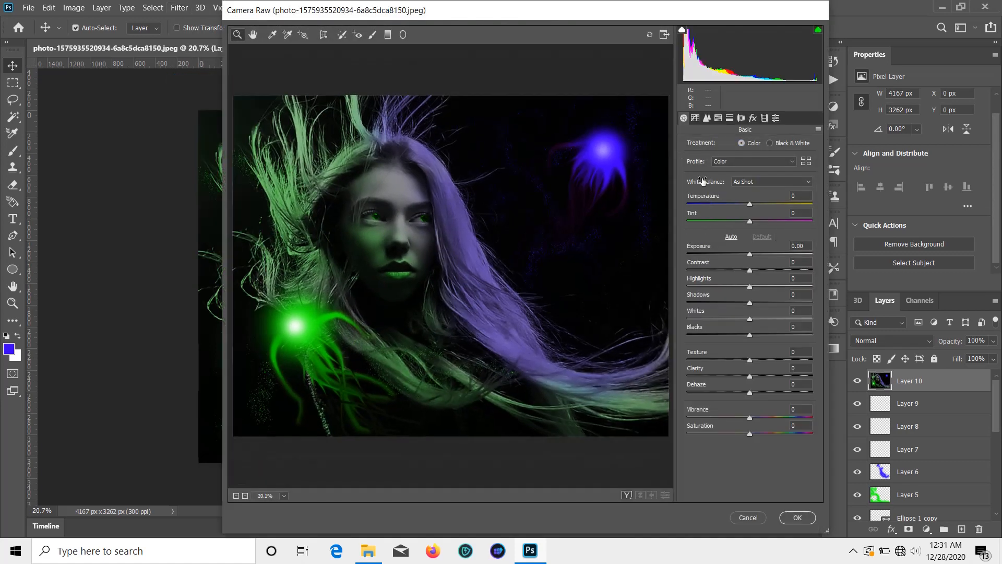
pyautogui.moveTo(750, 204); pyautogui.dragTo(719, 219)
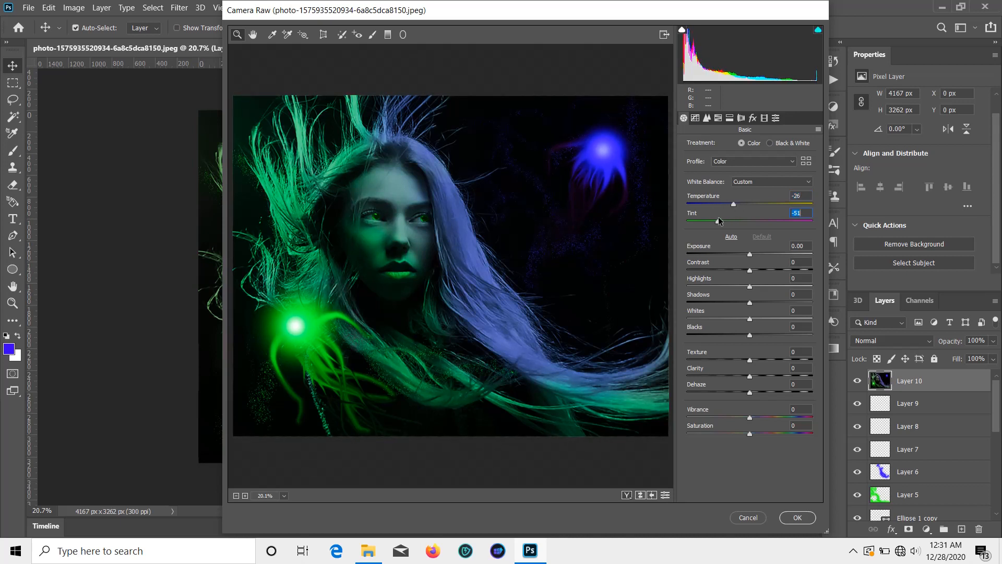
pyautogui.moveTo(750, 305)
pyautogui.mouseDown()
pyautogui.moveTo(736, 297)
pyautogui.moveTo(771, 300)
pyautogui.moveTo(739, 299)
pyautogui.moveTo(762, 304)
pyautogui.mouseUp()
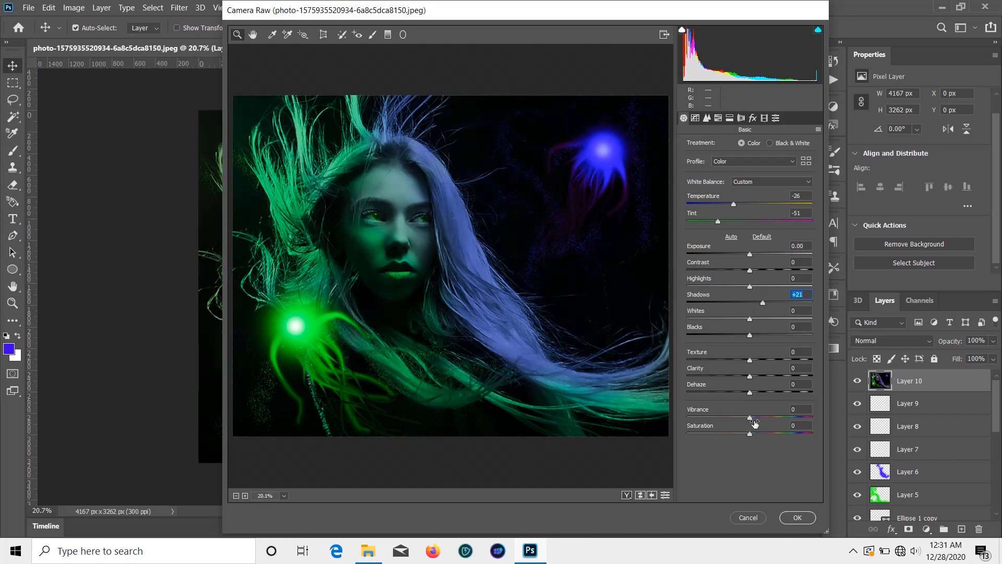
pyautogui.click(797, 517)
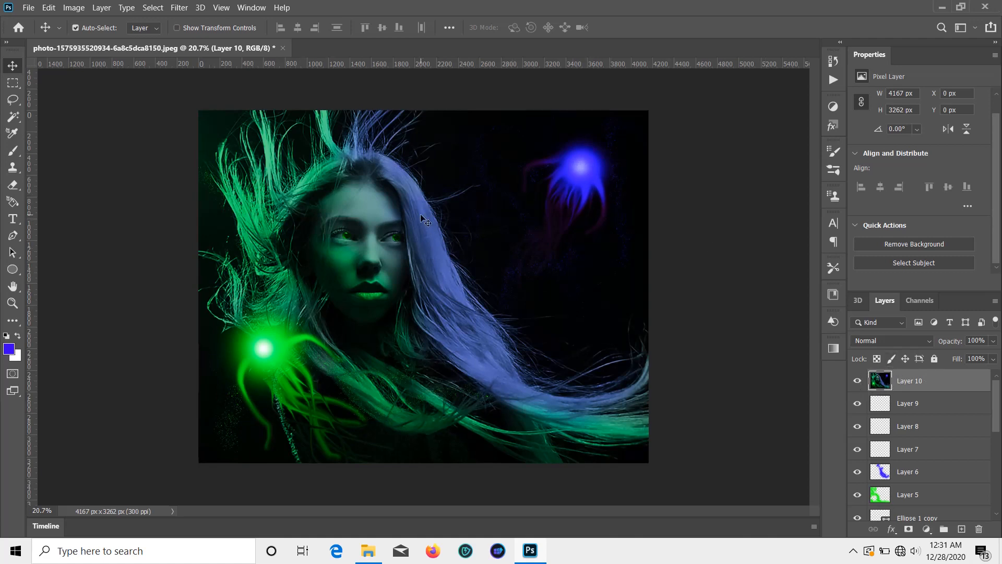
# - Export the image as a PNG with transparency at 100% scale, 4167 x 3262 px
pyautogui.click(23, 8)
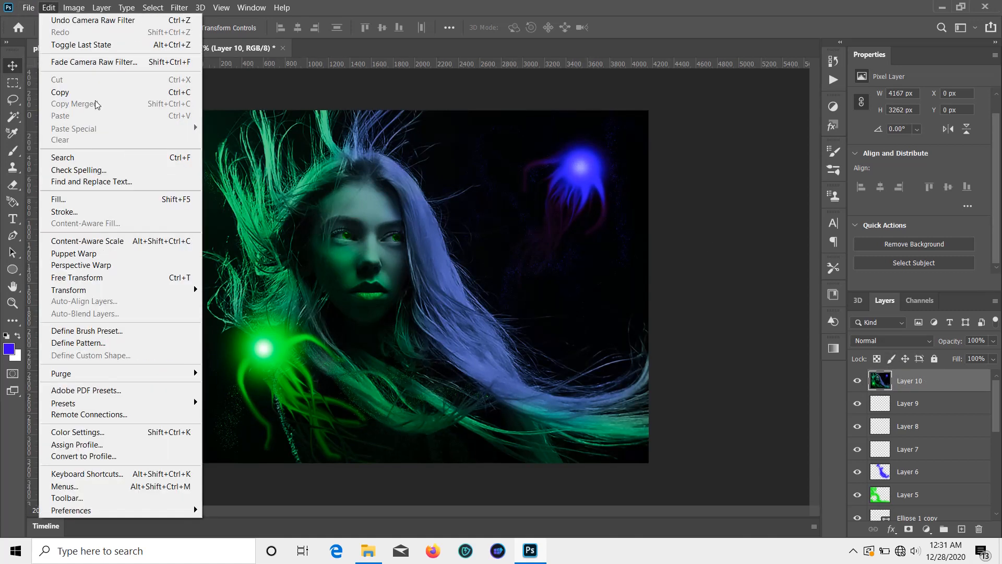
pyautogui.moveTo(81, 191)
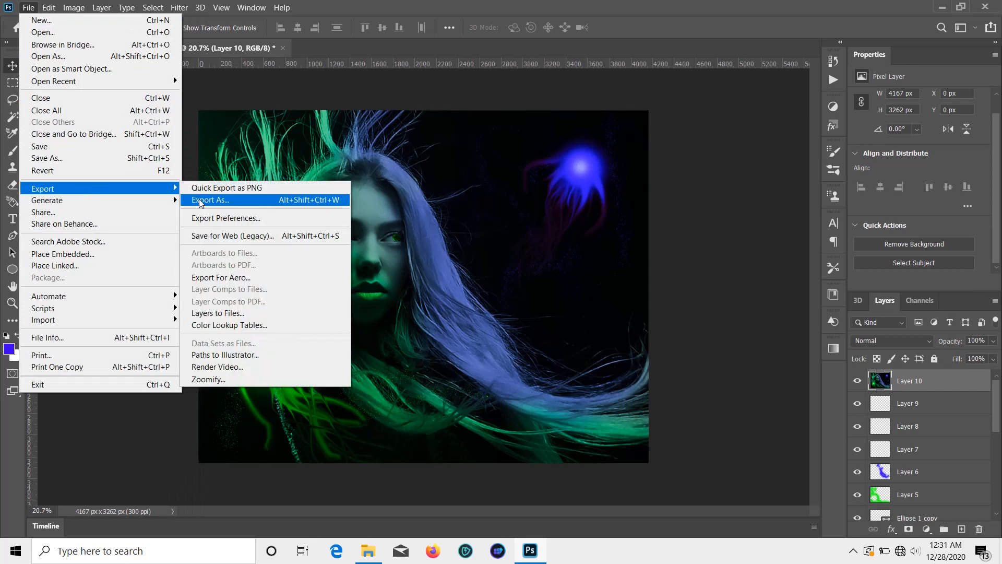
pyautogui.click(205, 201)
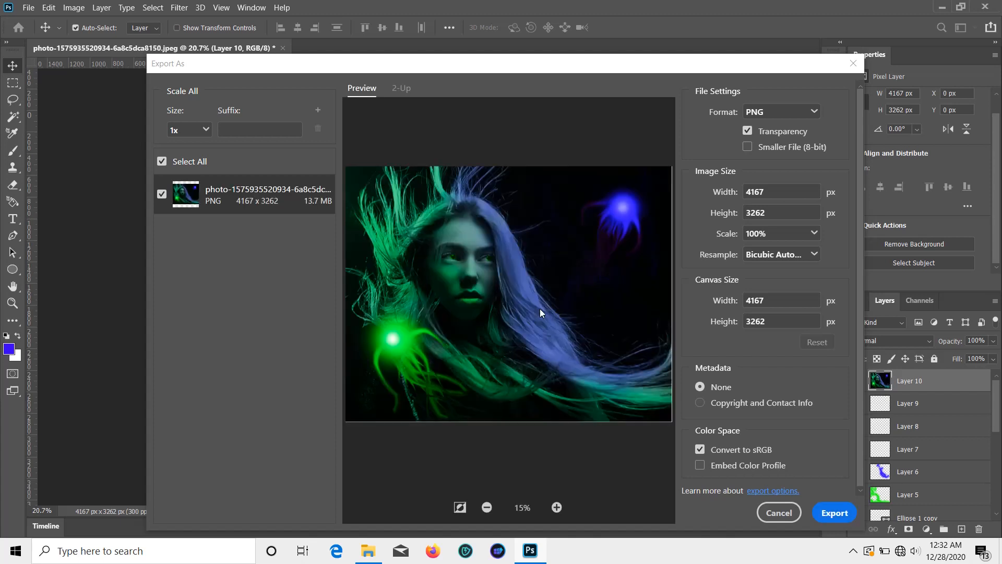
pyautogui.click(834, 512)
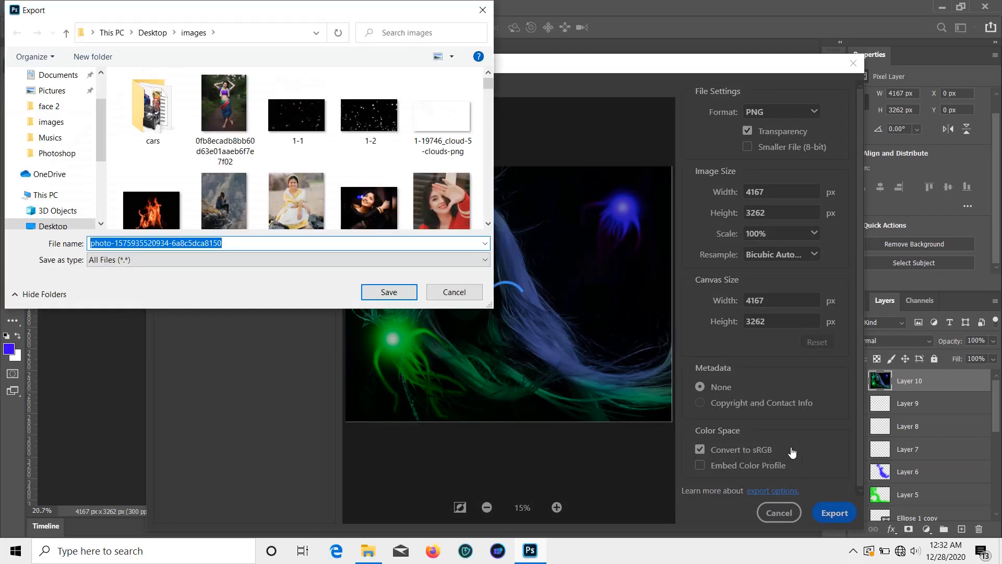
# - Choose the Photoshop folder on the Desktop as the export destination
pyautogui.scroll(2, 49, 83)
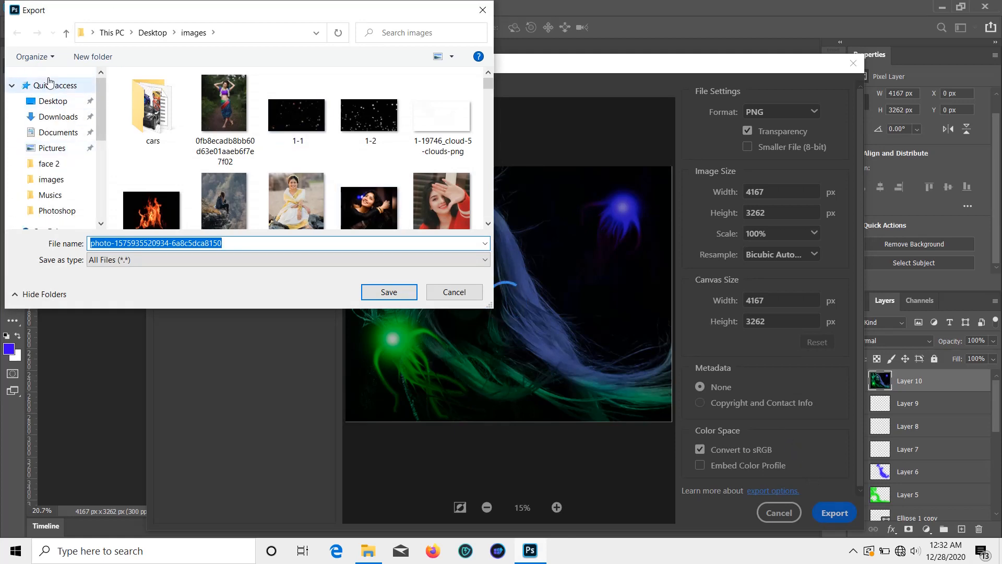
pyautogui.click(52, 101)
pyautogui.scroll(-3, 340, 214)
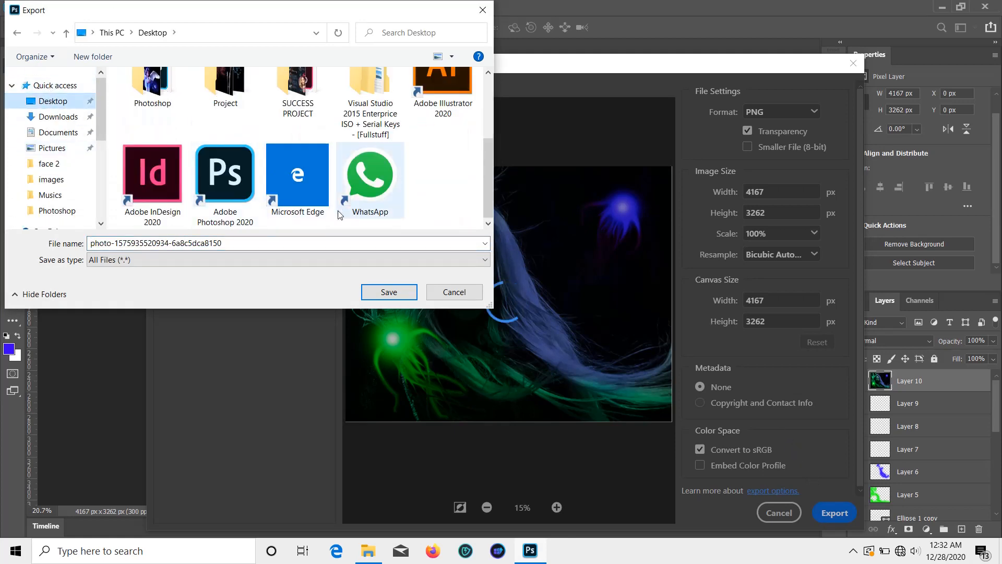
pyautogui.click(152, 87)
pyautogui.scroll(1, 153, 104)
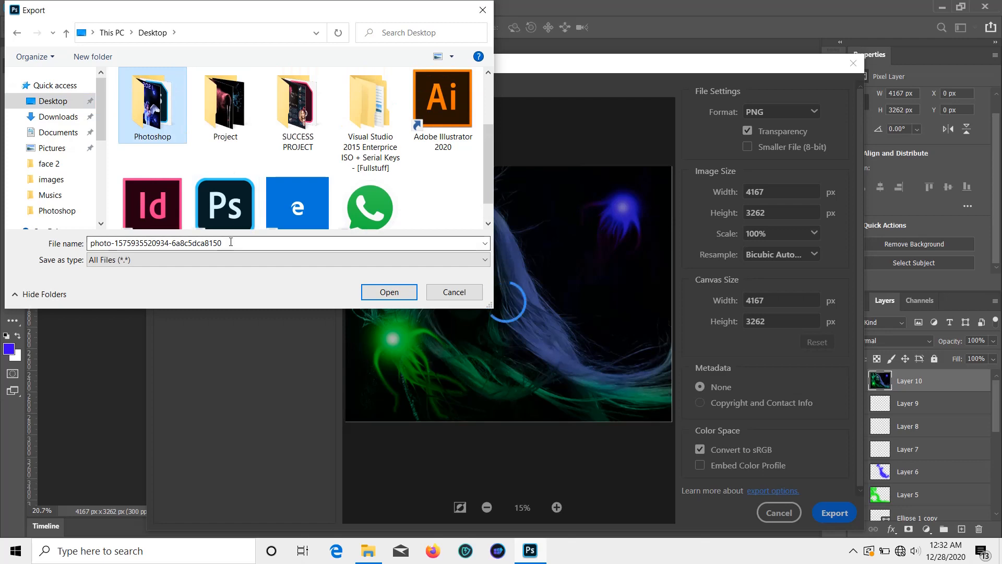
pyautogui.doubleClick(159, 133)
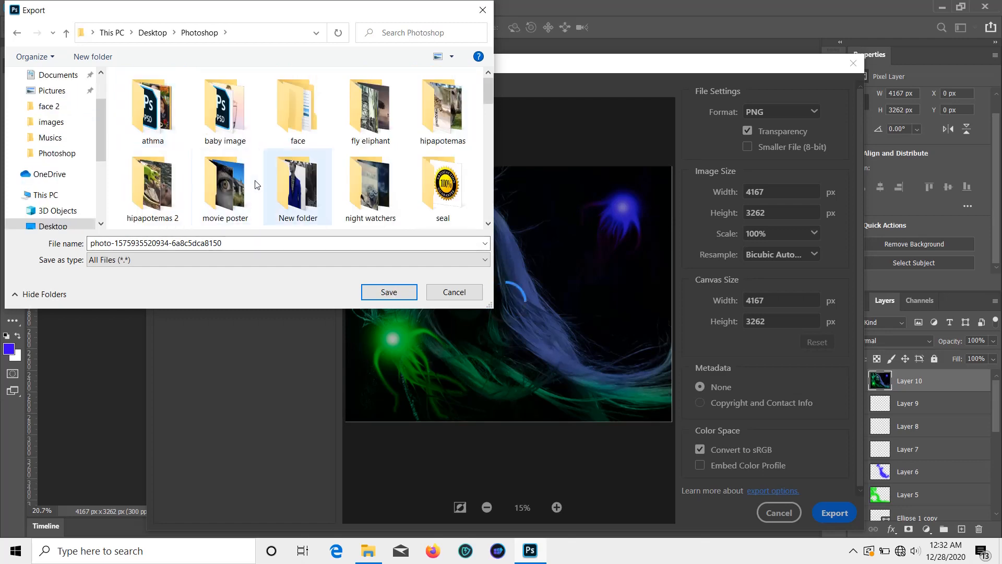
# - Name the exported file "glowing girl" and save it
pyautogui.scroll(-5, 256, 183)
pyautogui.click(259, 240)
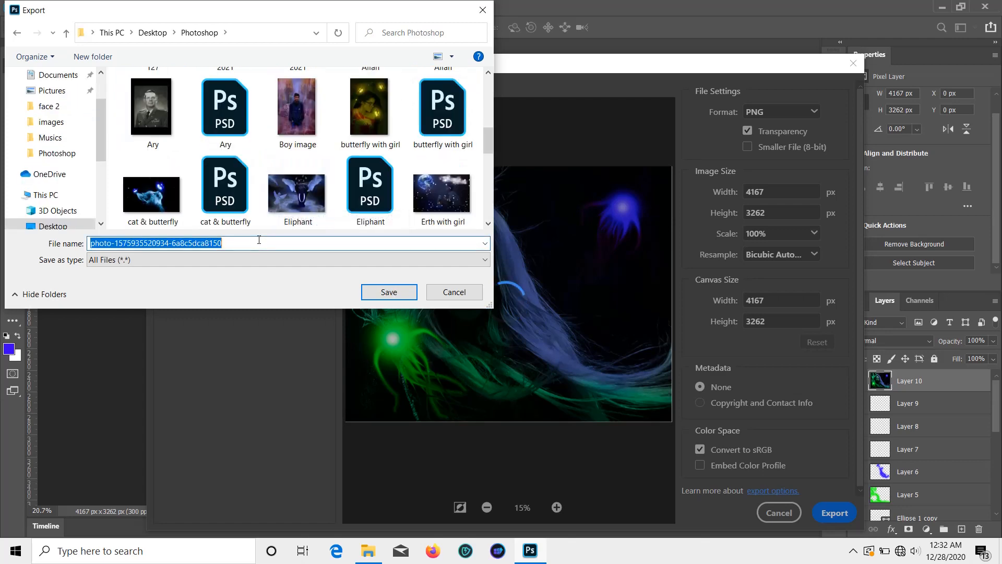
pyautogui.press('BackSpace')
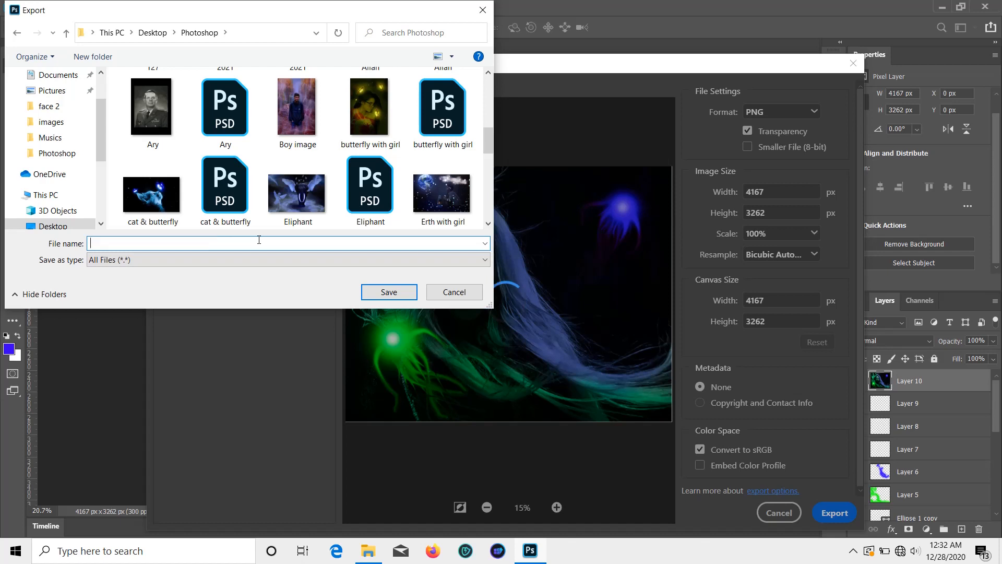
pyautogui.write('glowing')
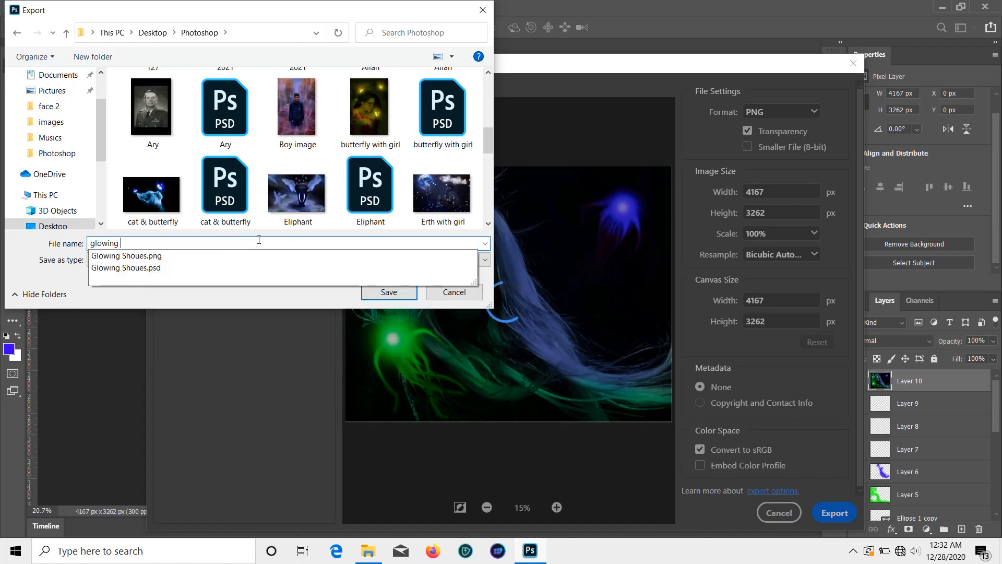
pyautogui.write(' girl')
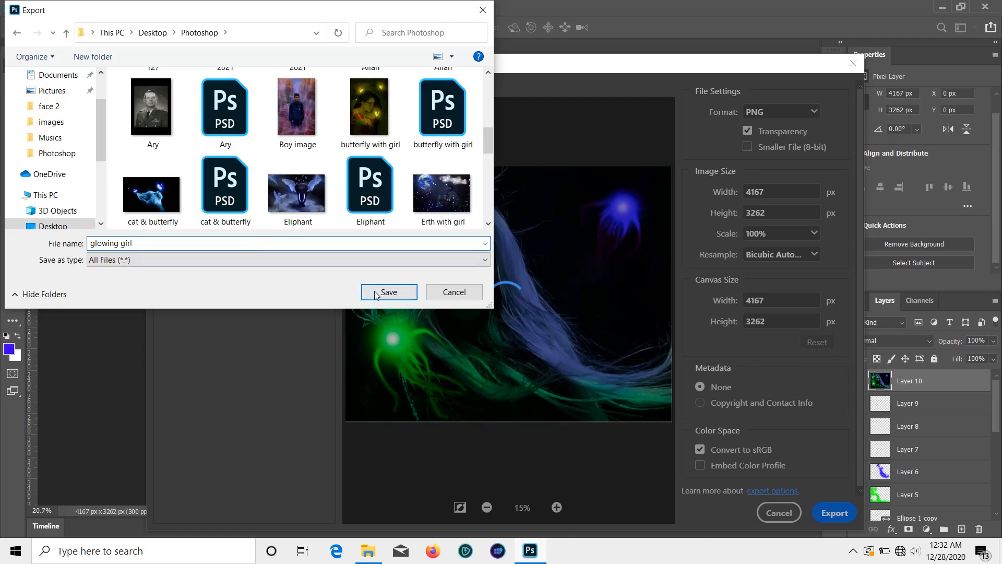
pyautogui.click(374, 290)
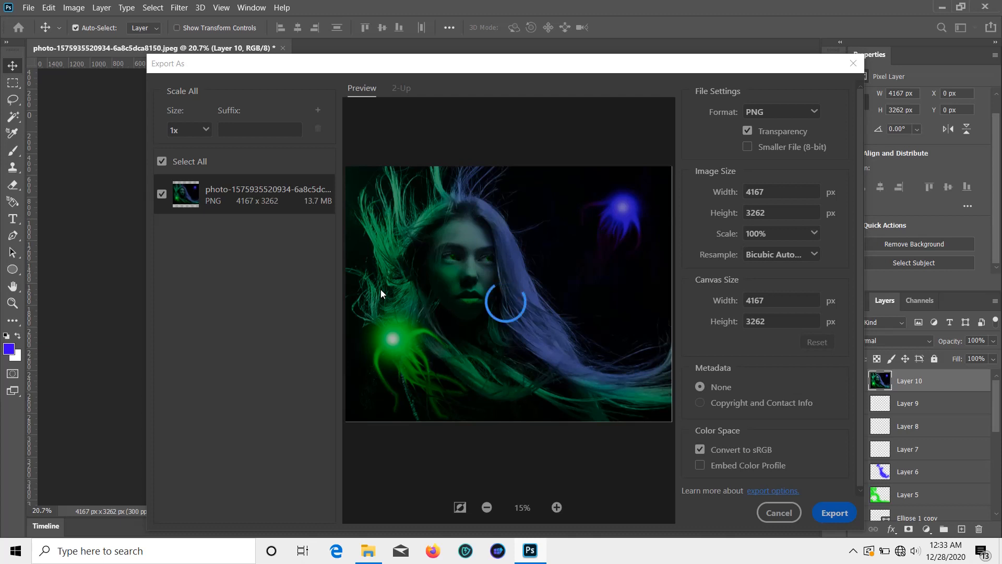
pyautogui.press('Escape')
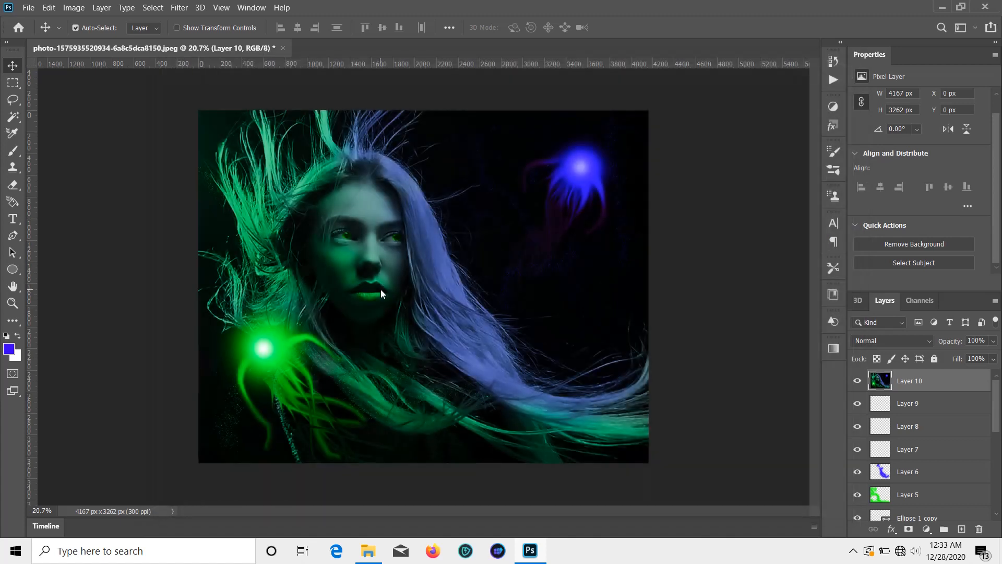